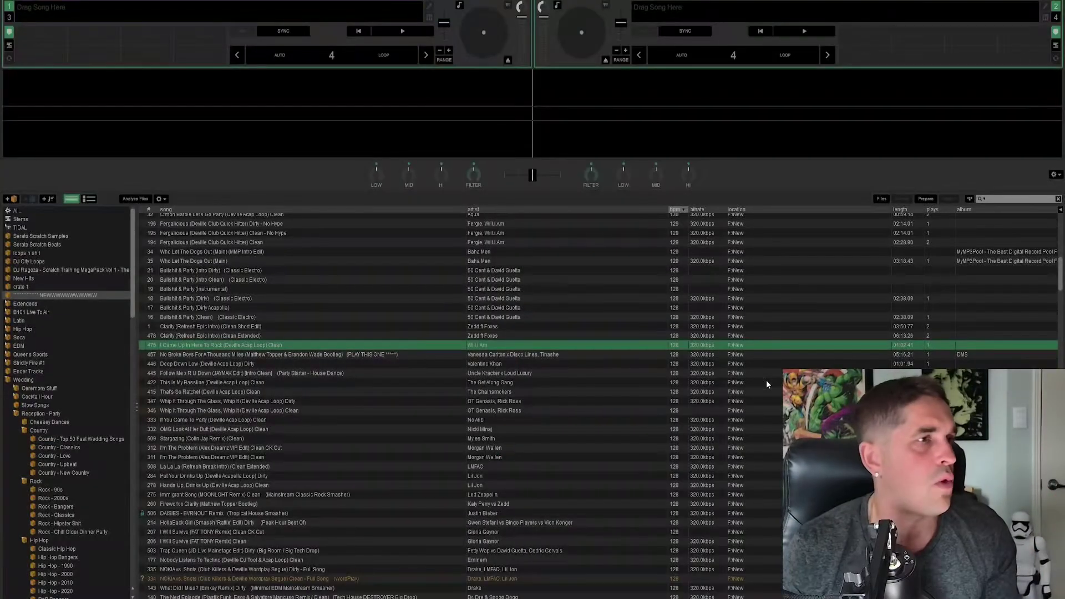
Step: Display the tracks in the "NEWWW..." crate and highlight Clarity (Refresh Epic Intro) (Clean Short Edit)
click(50, 294)
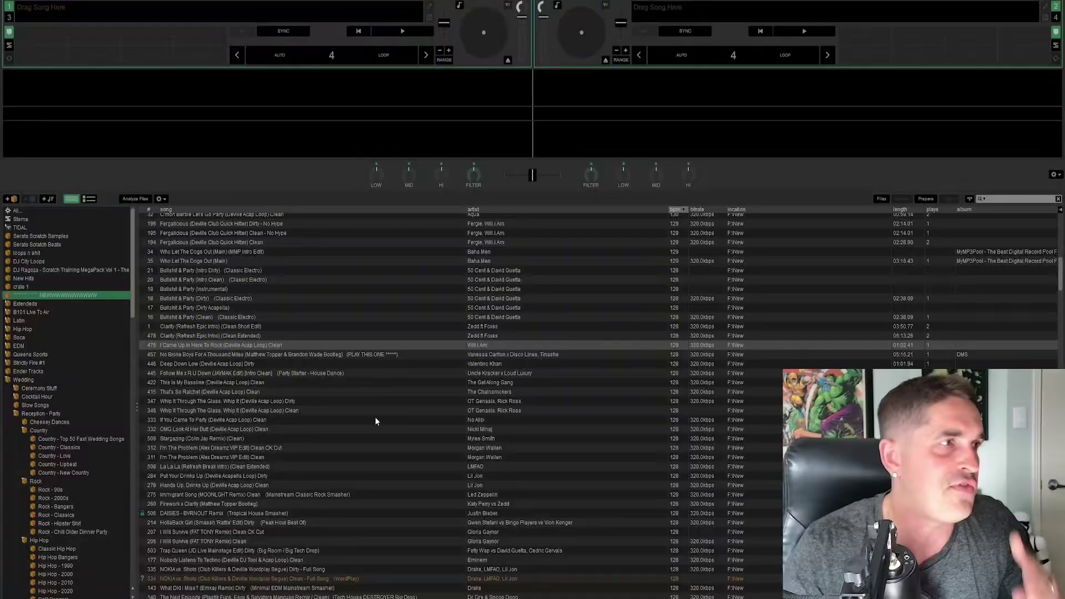
click(255, 310)
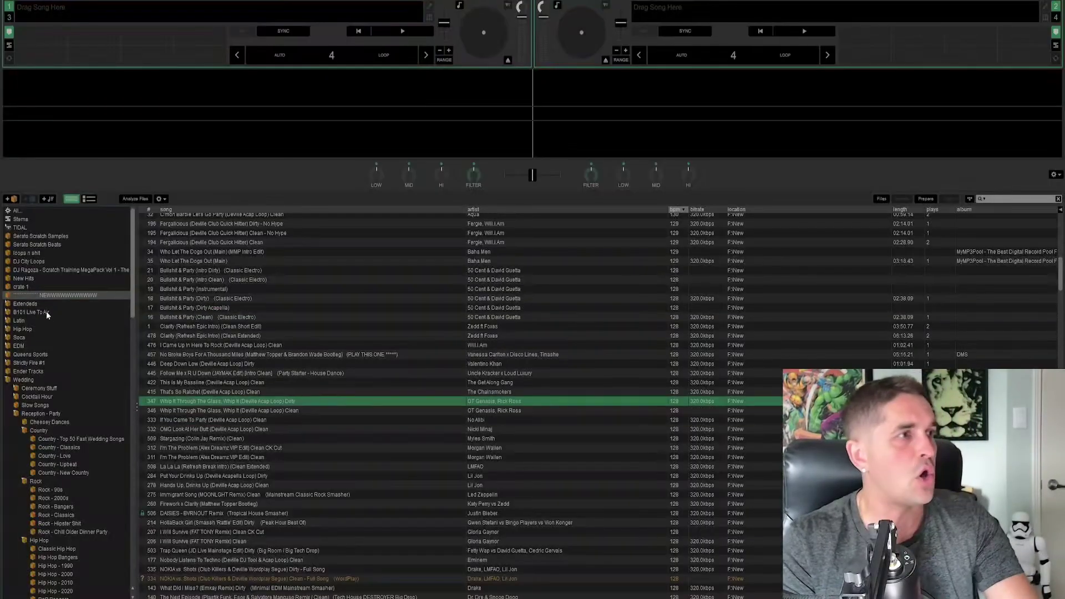
click(65, 286)
click(63, 295)
click(414, 326)
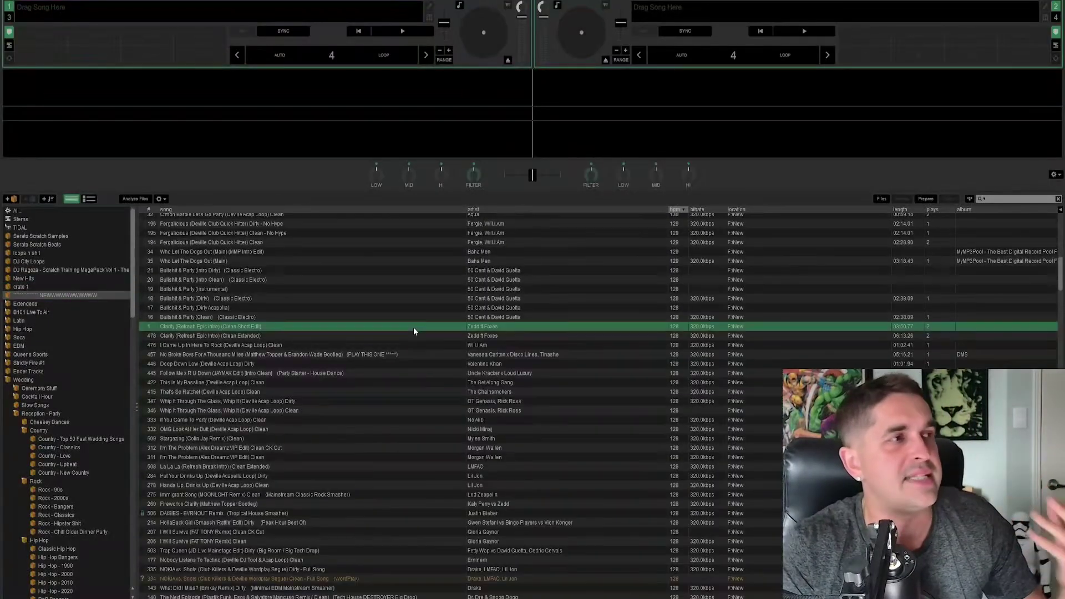
Step: Switch to File Explorer, clear the desktop, and reopen the New folder through its desktop shortcut
key(alt+Tab)
scroll(400, 183, up, 15)
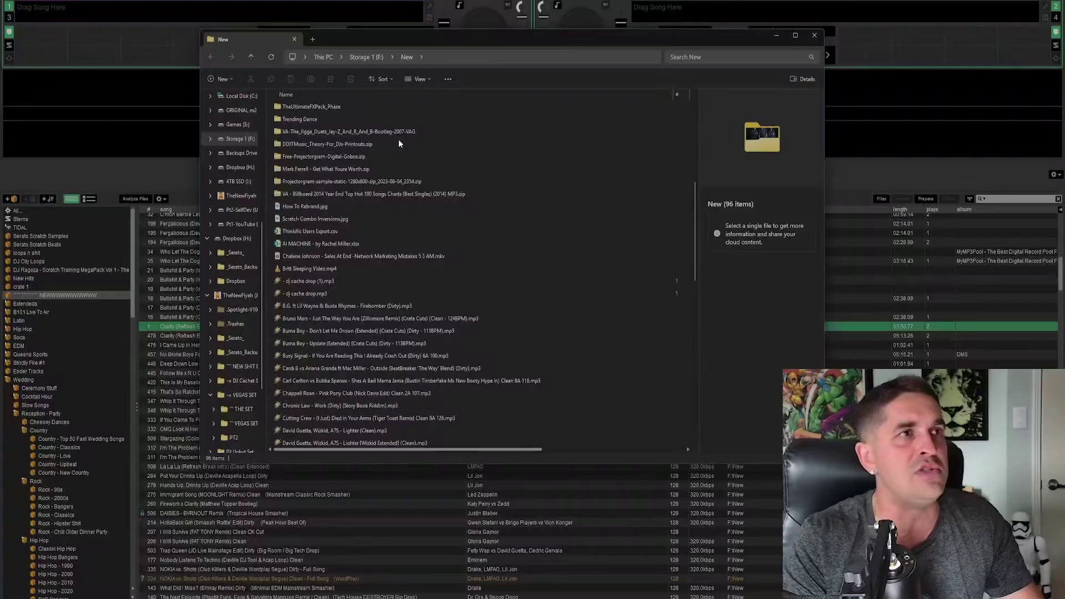
click(1015, 2)
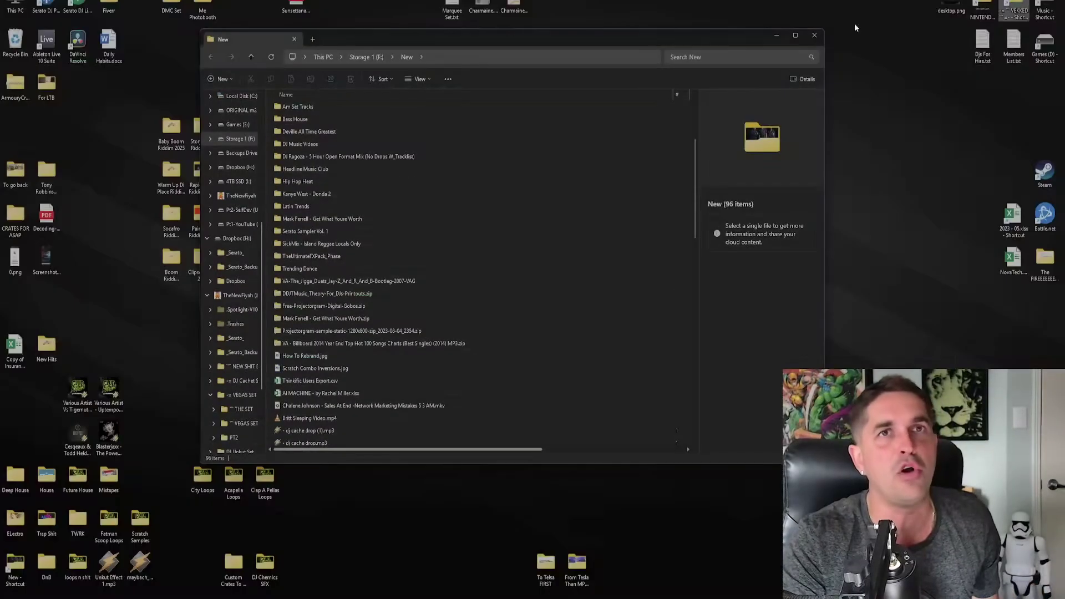
click(776, 36)
double_click(17, 566)
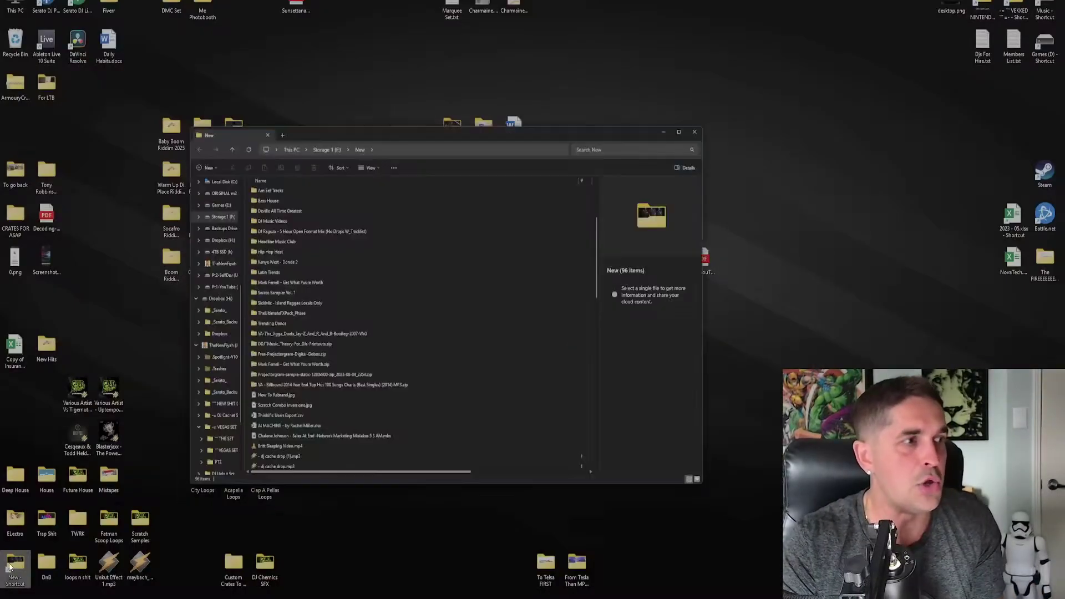
scroll(387, 267, up, 3)
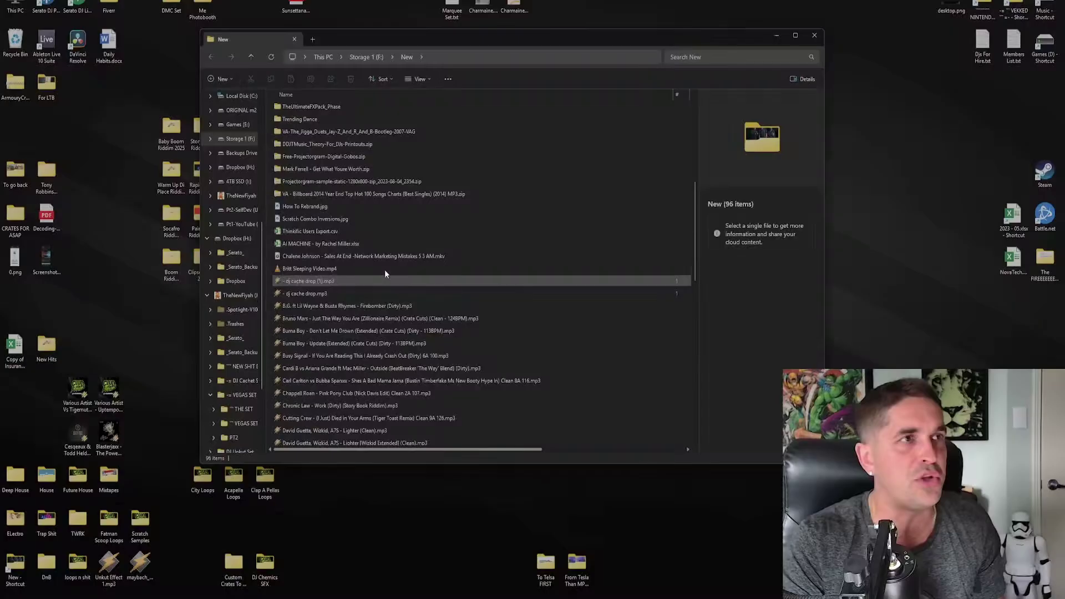
Step: Navigate from This PC through the Storage 1 (F:) drive to its New folder, and point out the folder's desktop shortcut
click(323, 58)
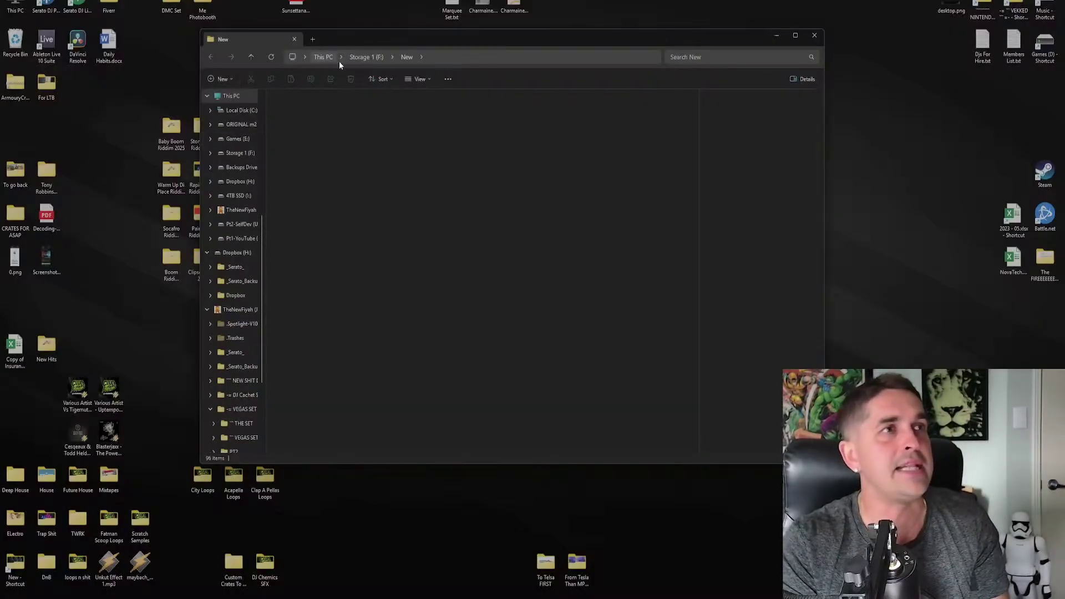
double_click(648, 121)
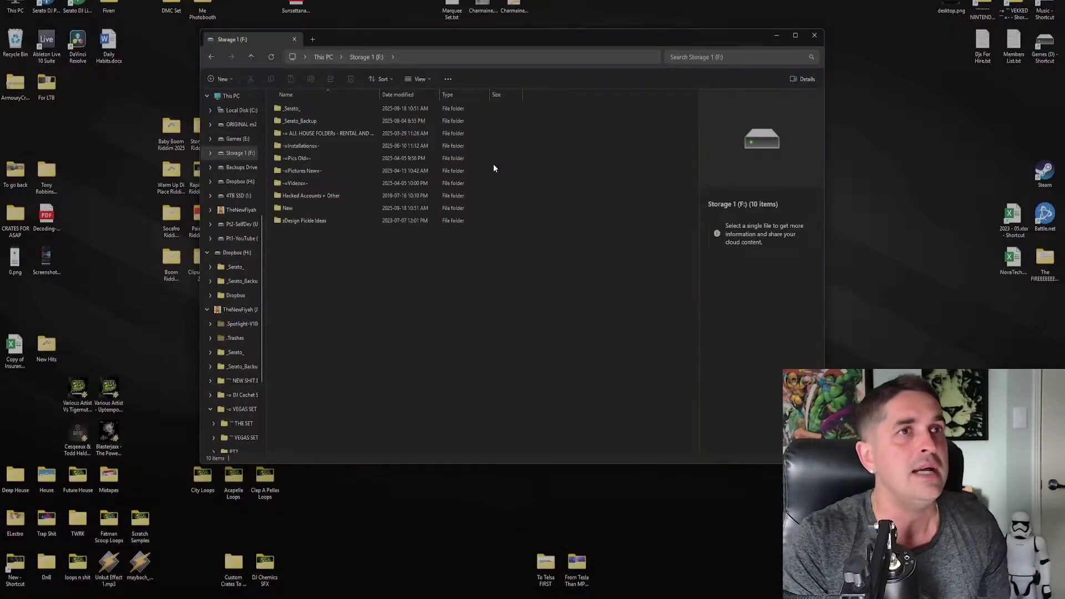
double_click(286, 209)
click(9, 570)
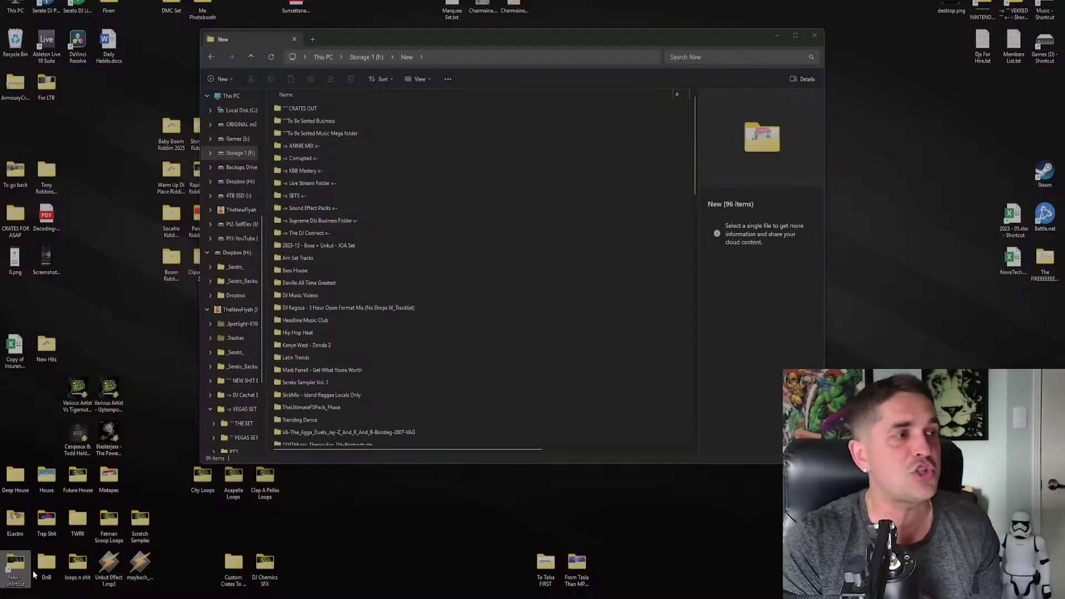
double_click(14, 569)
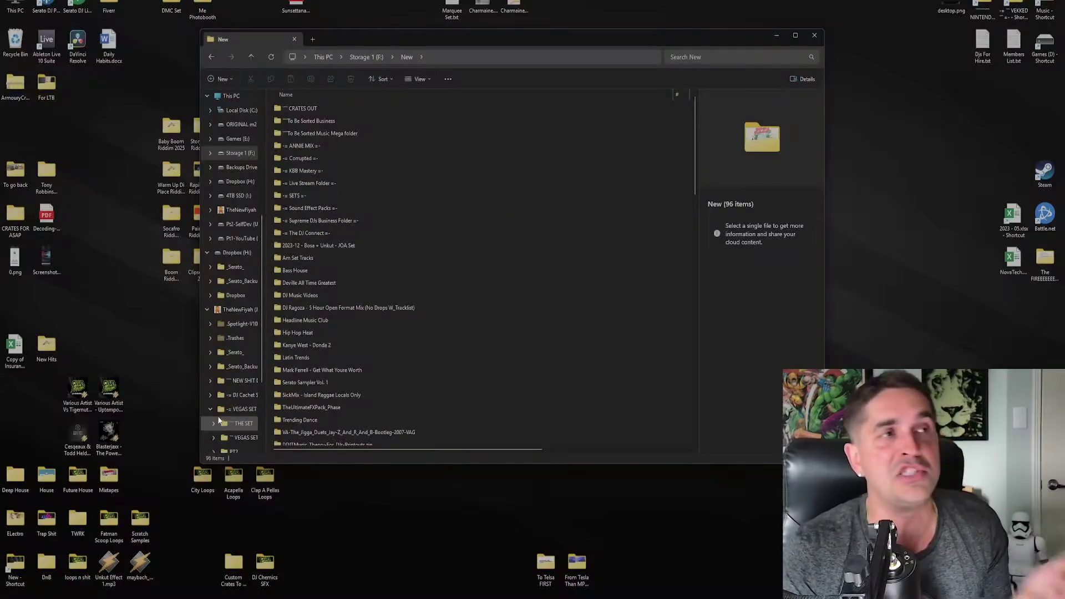
Step: Select all the loose MP3 files in the New folder, starting with "- dj cache drop (1).mp3"
scroll(438, 314, down, 5)
scroll(443, 314, down, 9)
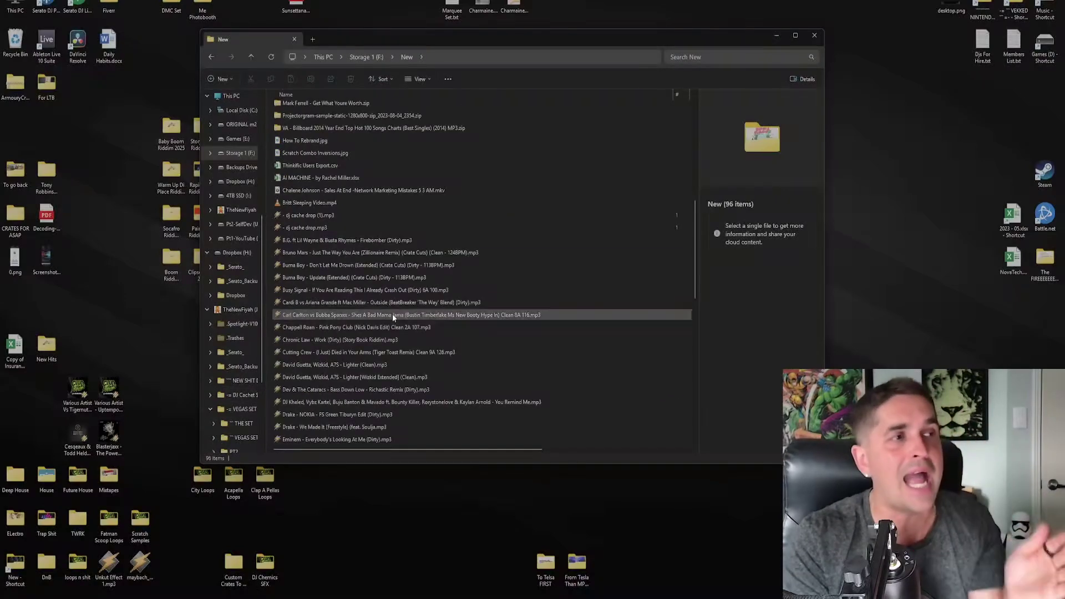
click(392, 315)
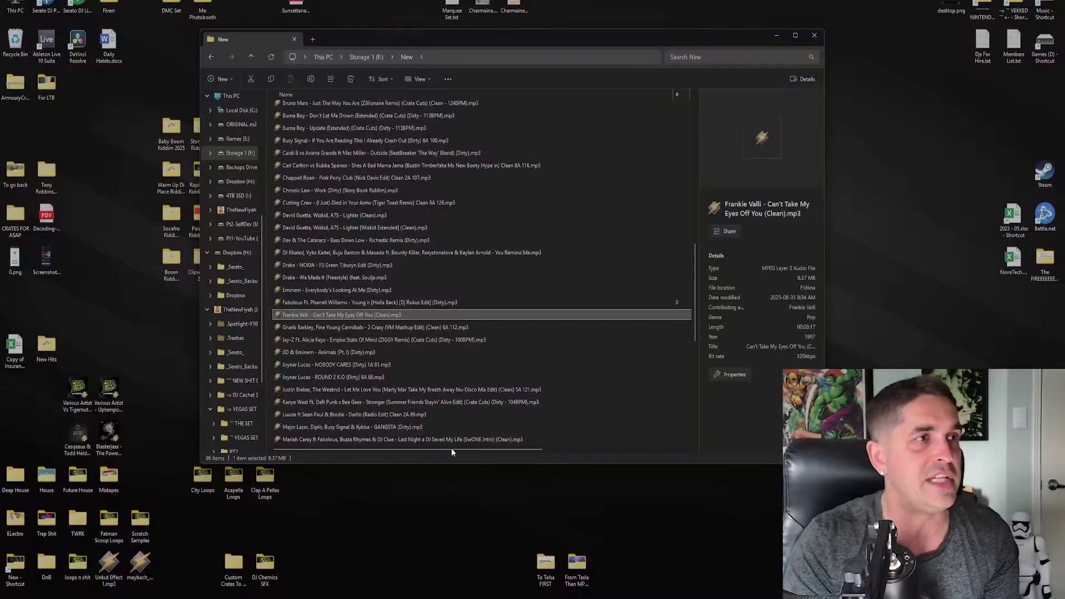
scroll(394, 202, up, 5)
click(343, 245)
scroll(383, 333, down, 6)
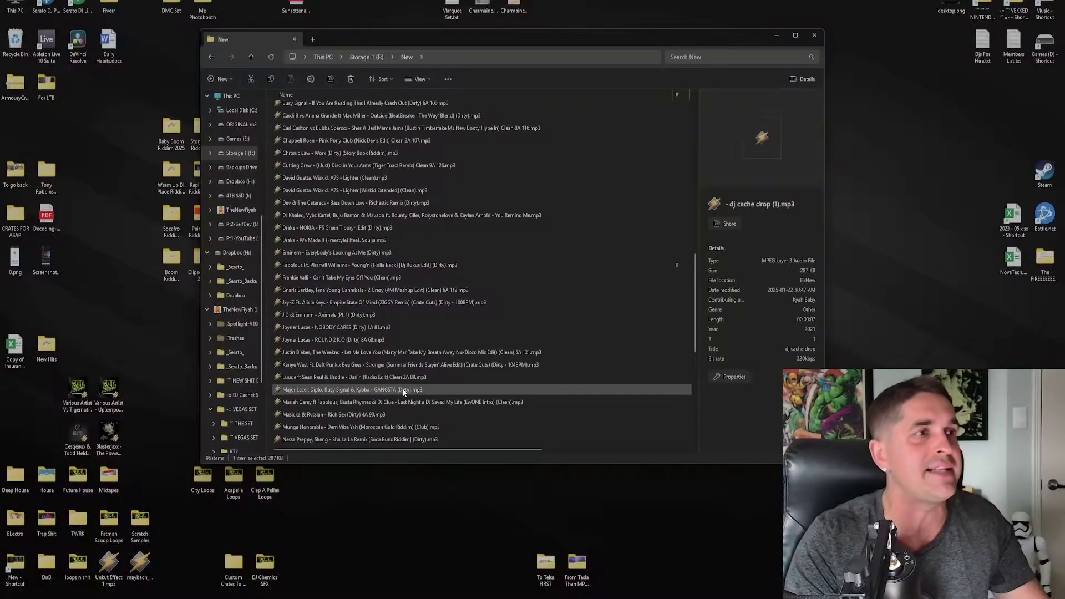
shift+click(337, 315)
scroll(355, 310, up, 2)
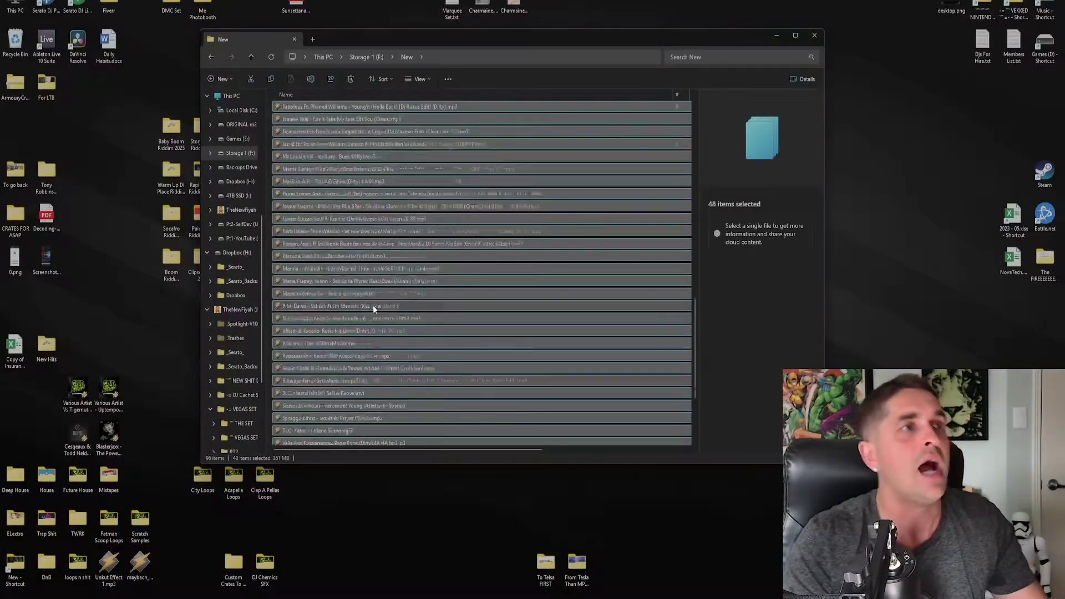
scroll(376, 314, up, 3)
scroll(383, 339, down, 2)
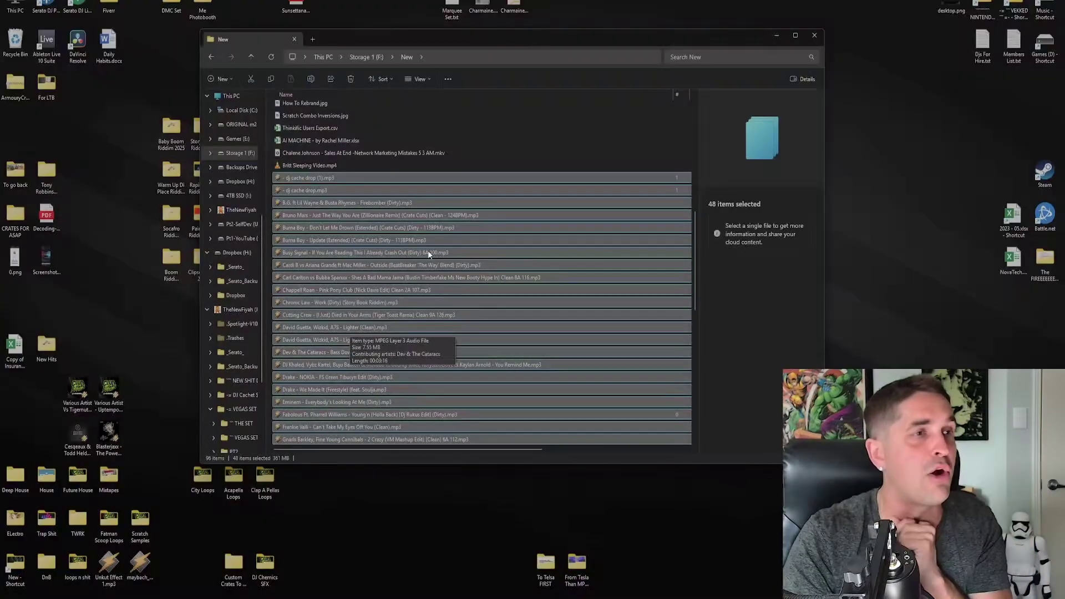
Step: Open the Serato folder on the TheNewFiyah (J:) drive in a second File Explorer window beside the New folder
key(super+e)
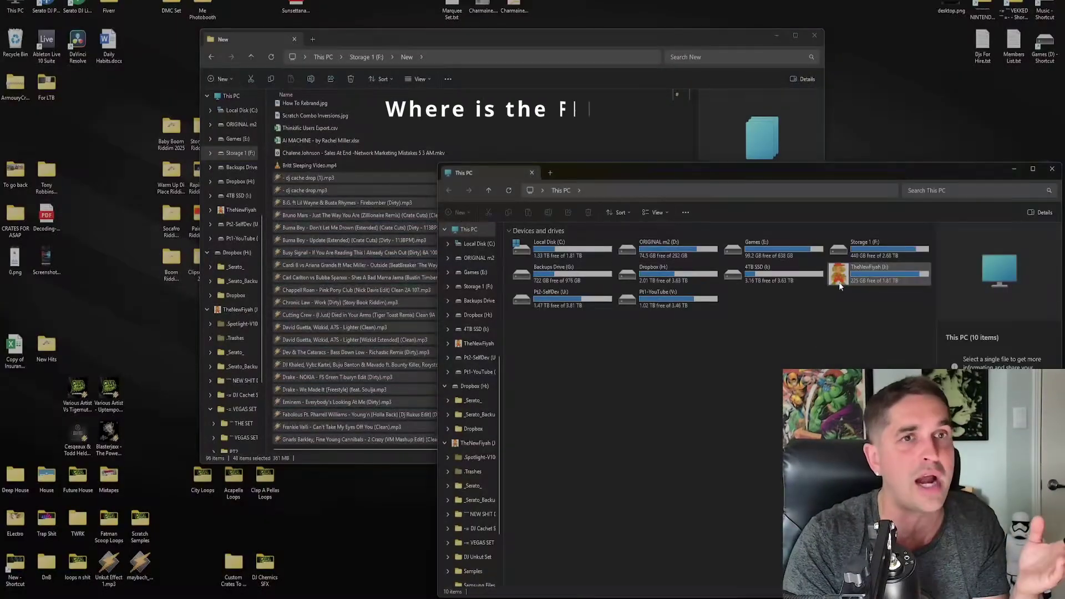
double_click(841, 275)
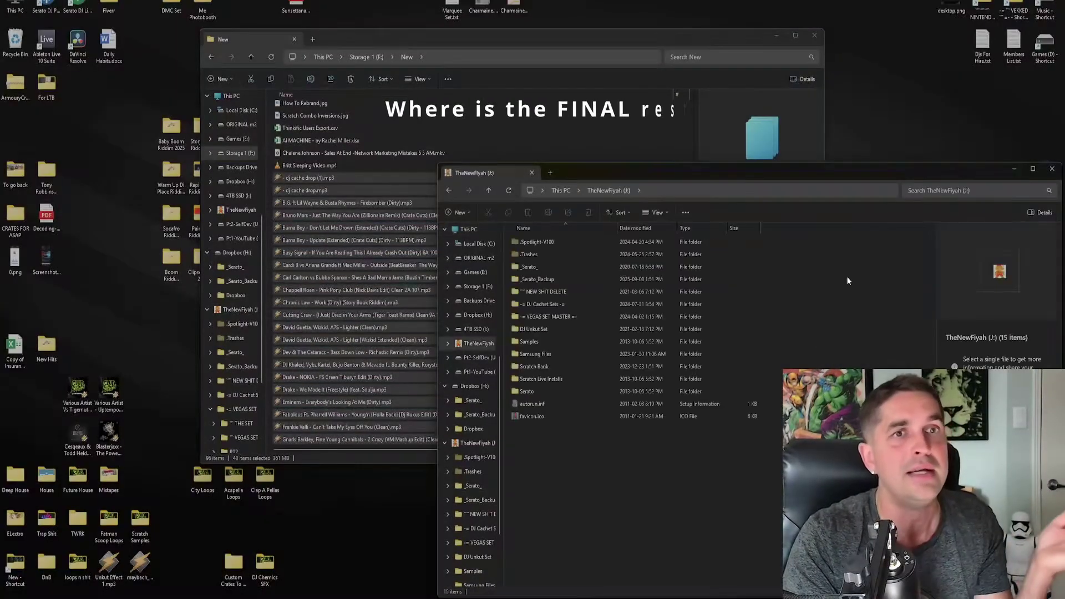
double_click(545, 391)
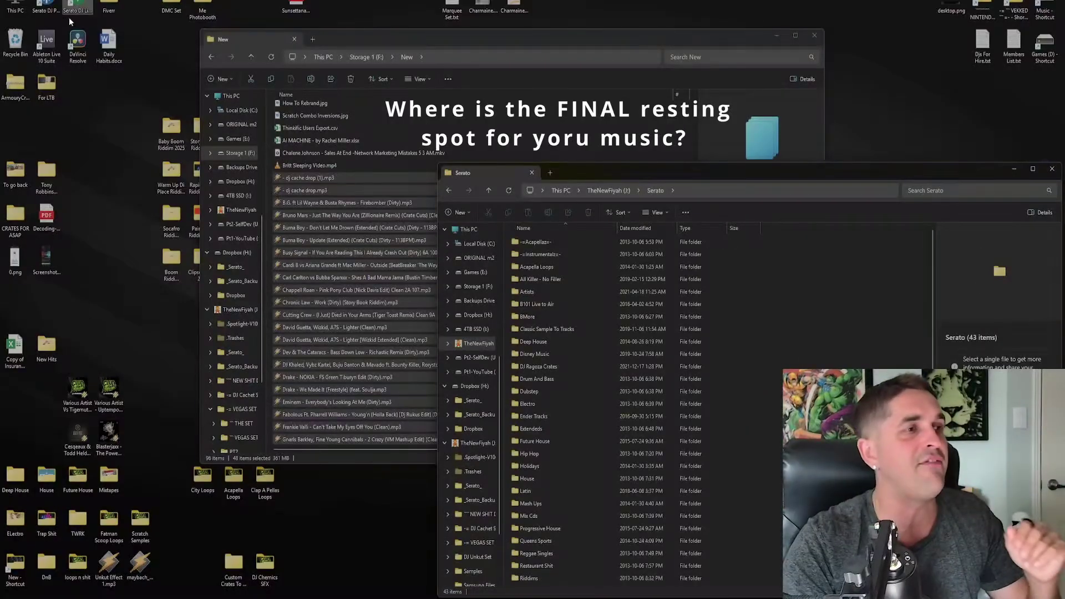
click(244, 482)
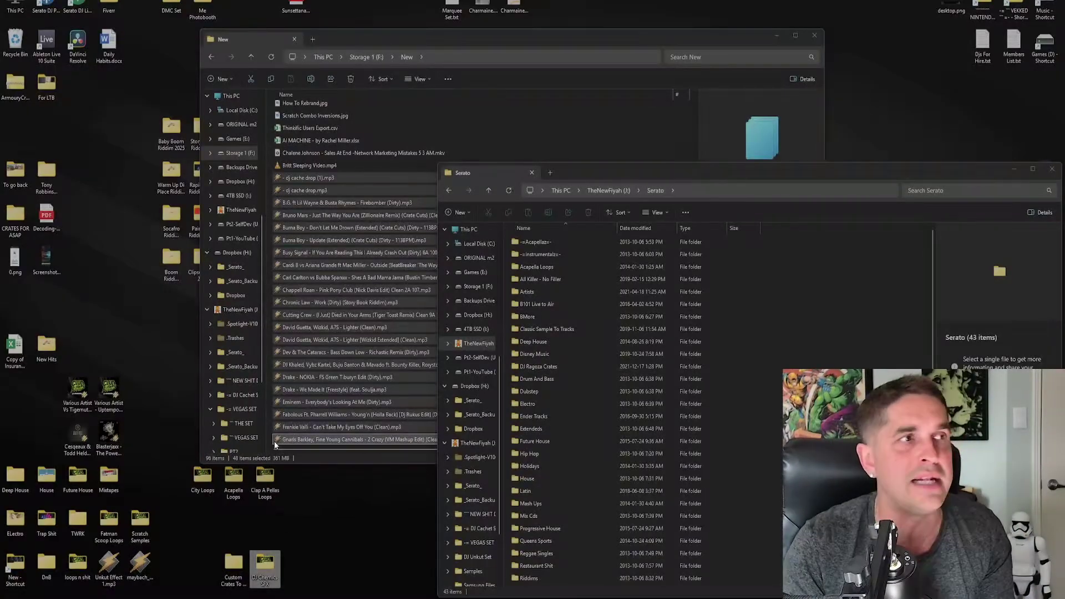
click(344, 462)
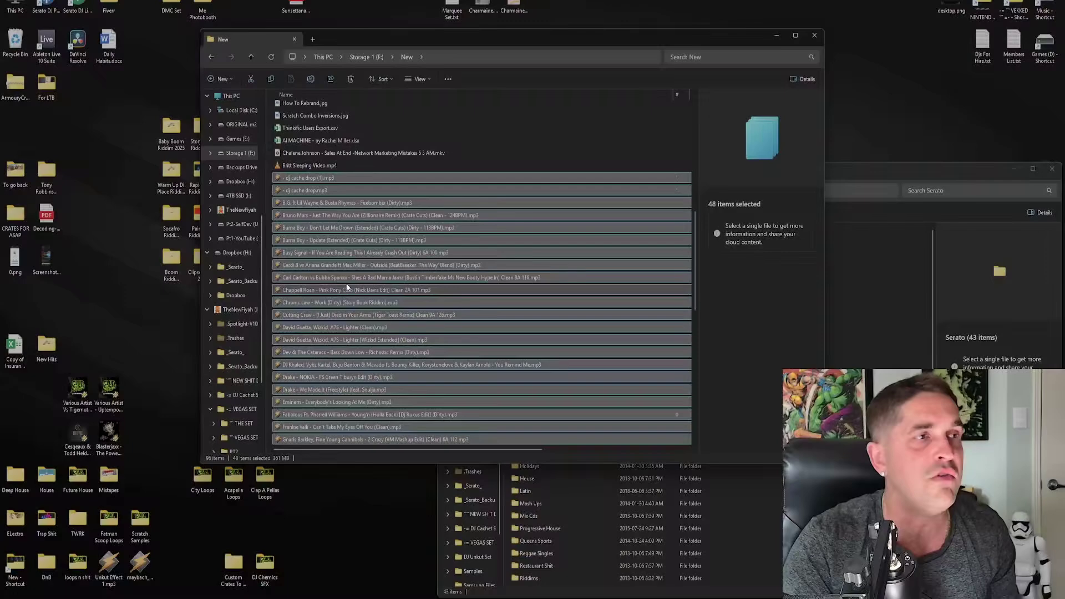
Step: Return to This PC, reopen the Serato folder on the J: drive, and look through its genre subfolders
click(805, 494)
key(alt+Left)
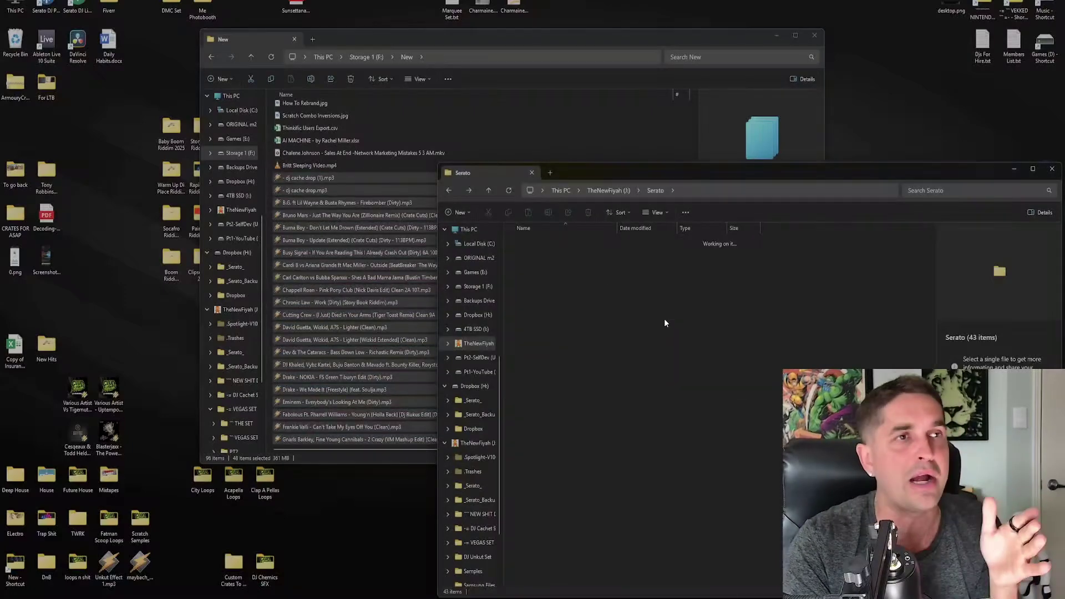
key(alt+Up)
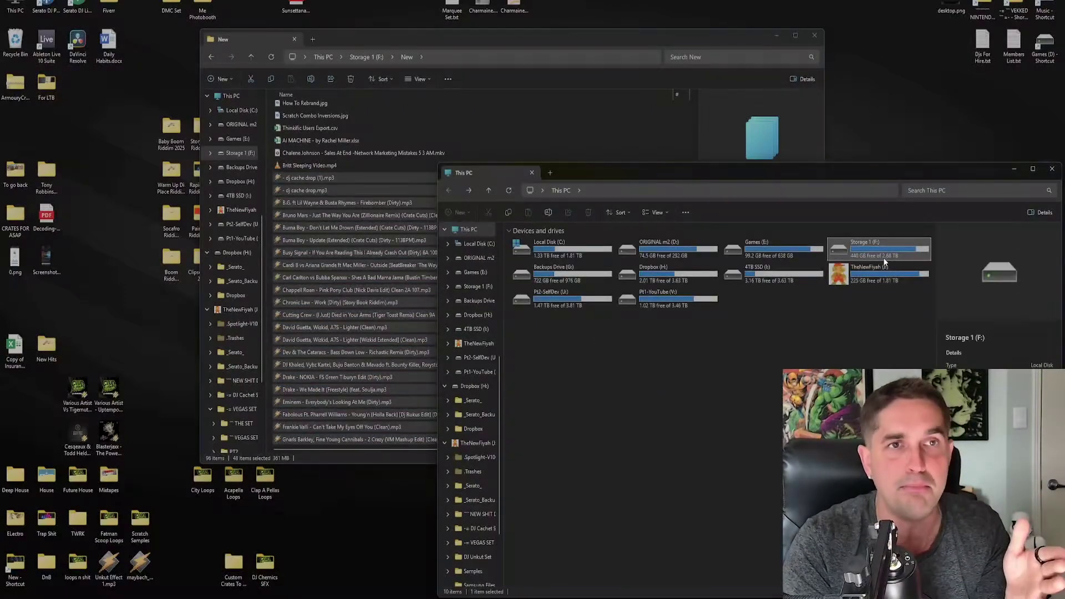
double_click(884, 280)
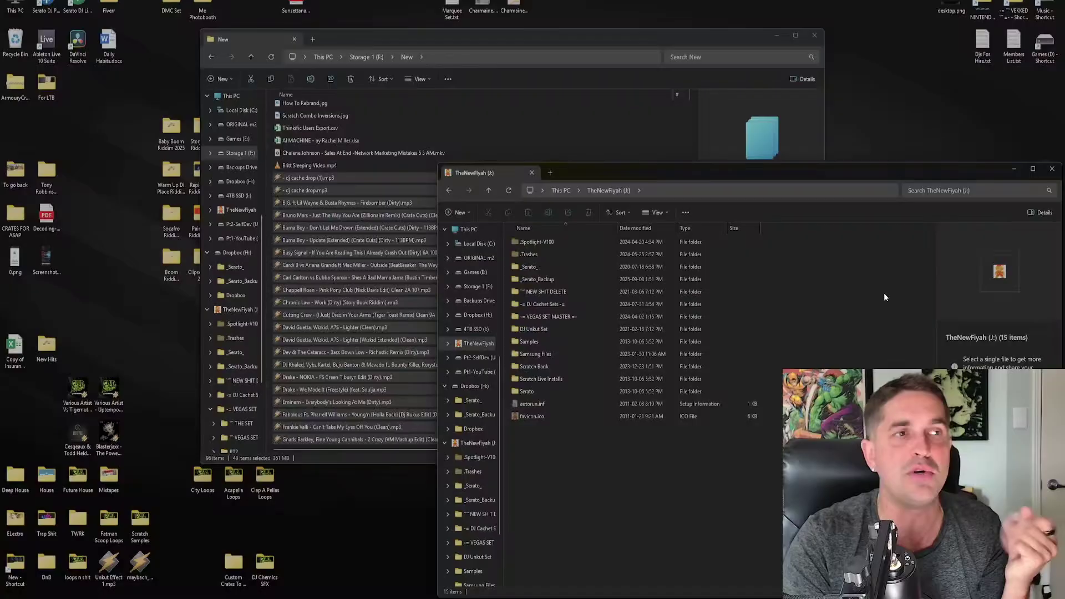
double_click(528, 392)
scroll(551, 355, down, 4)
scroll(553, 354, down, 1)
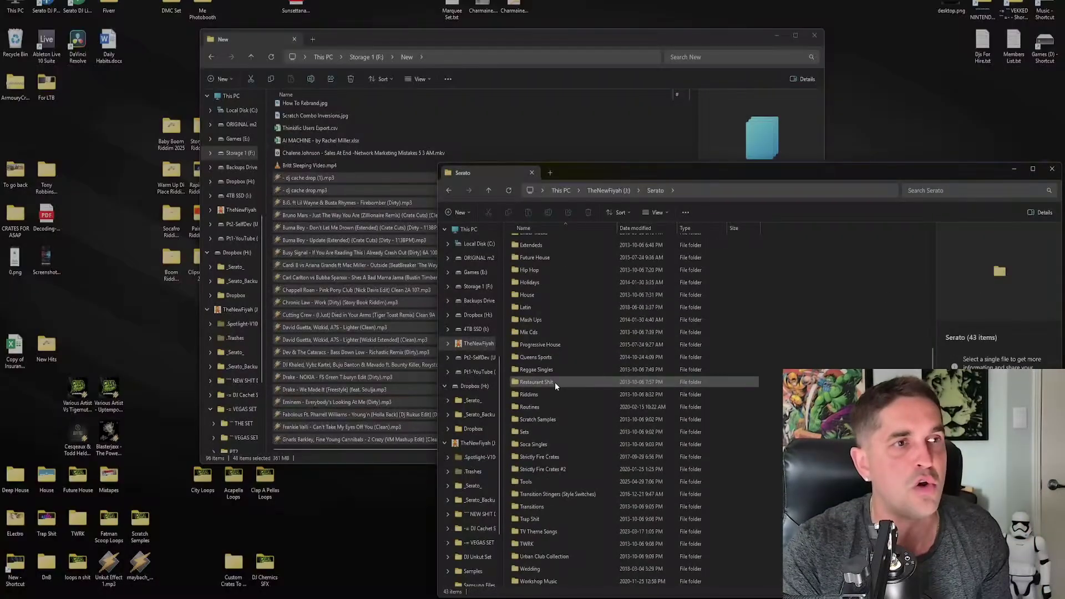
mouse_move(555, 382)
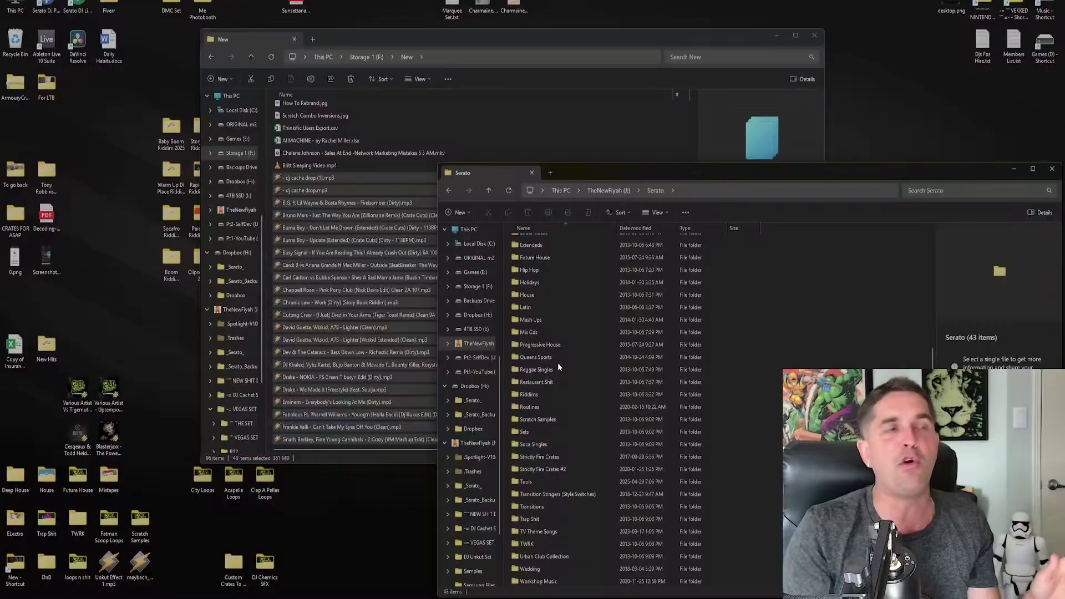
Step: Switch to Serato DJ, select the "NEWWW..." crate, and look through the crate list down to the Wedding subcrates
click(499, 43)
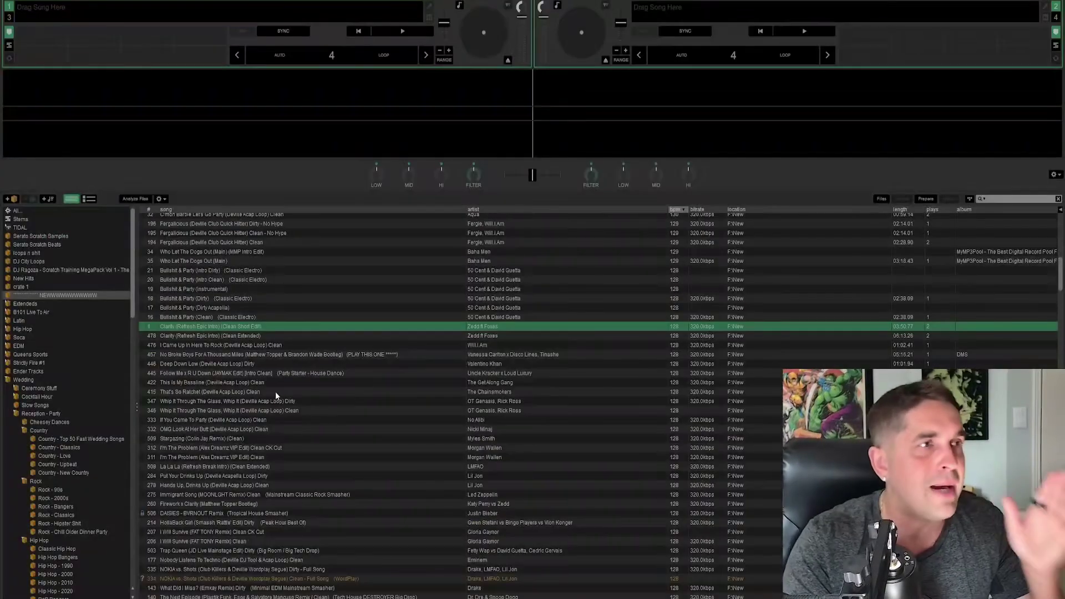
click(57, 296)
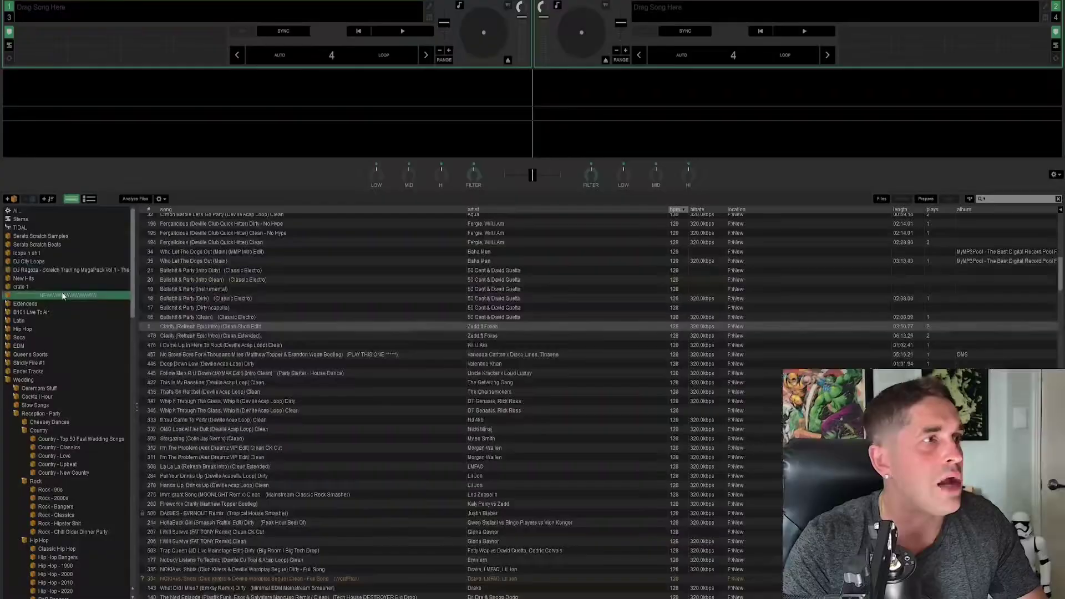
scroll(65, 410, down, 8)
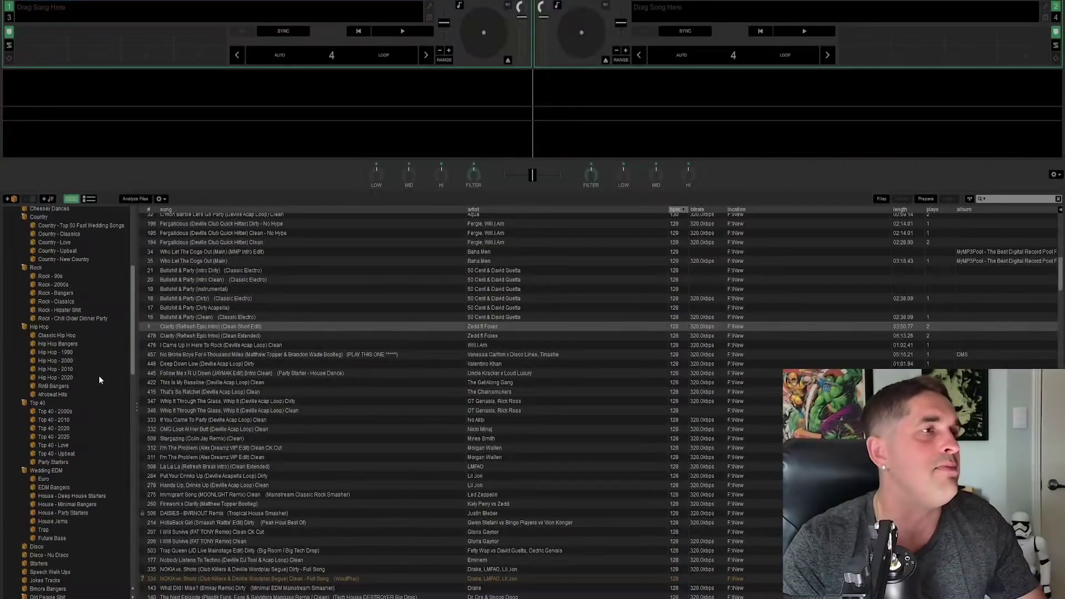
scroll(76, 331, up, 6)
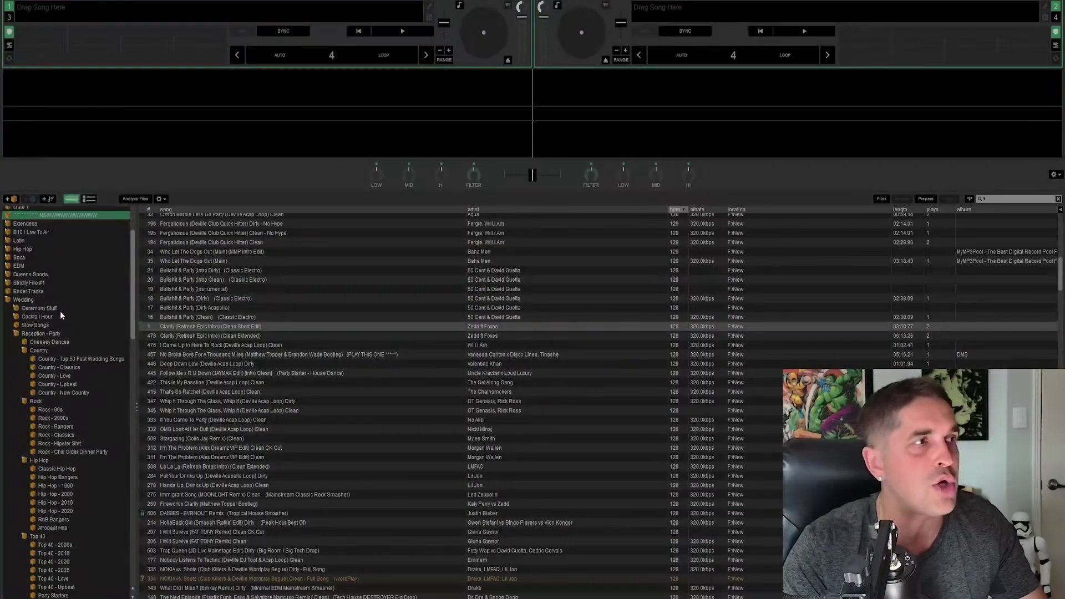
scroll(47, 388, up, 1)
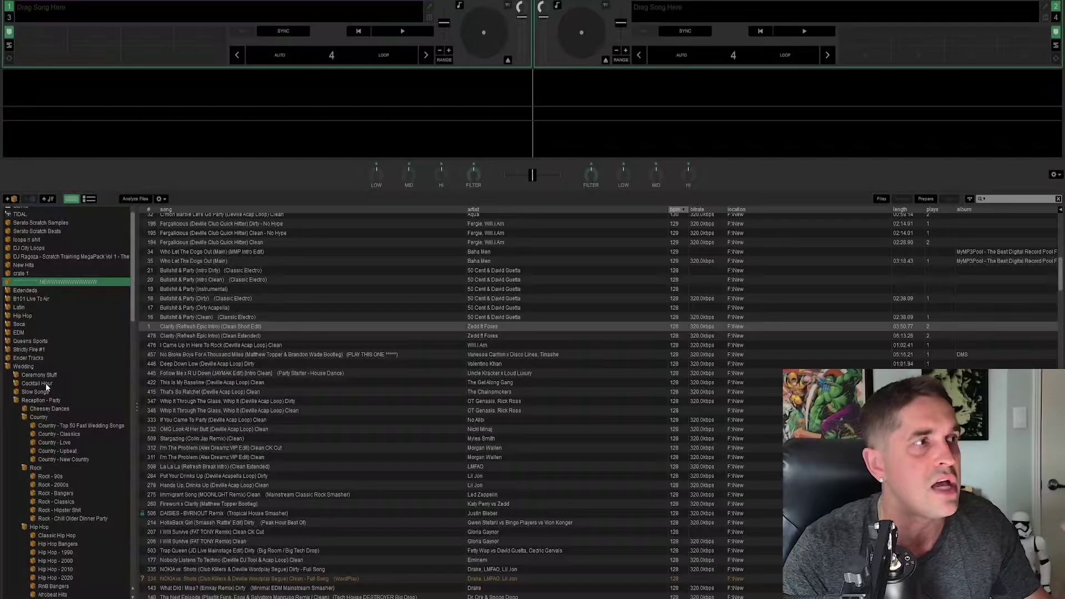
scroll(54, 382, up, 1)
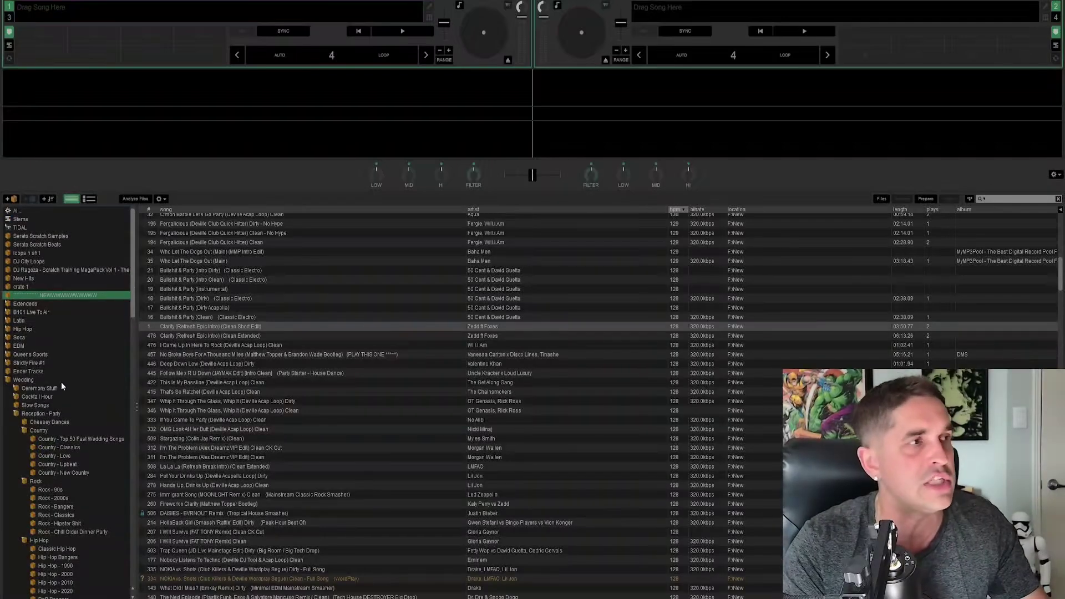
scroll(67, 351, down, 3)
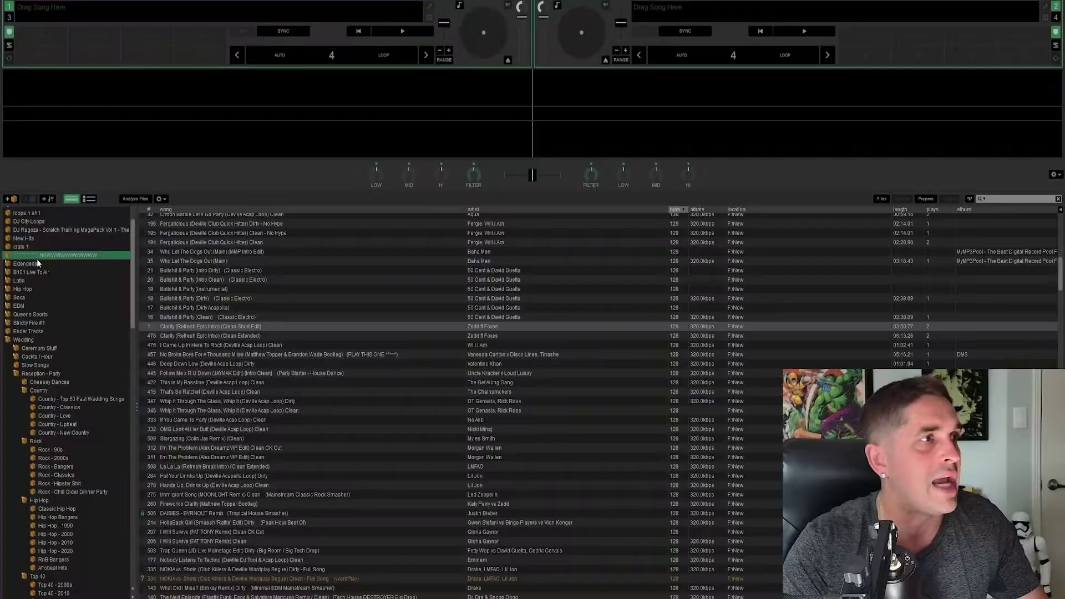
Step: Display the tracks in the Extendeds crate to compare their file locations with those in the "NEWWW..." crate
click(55, 266)
click(52, 255)
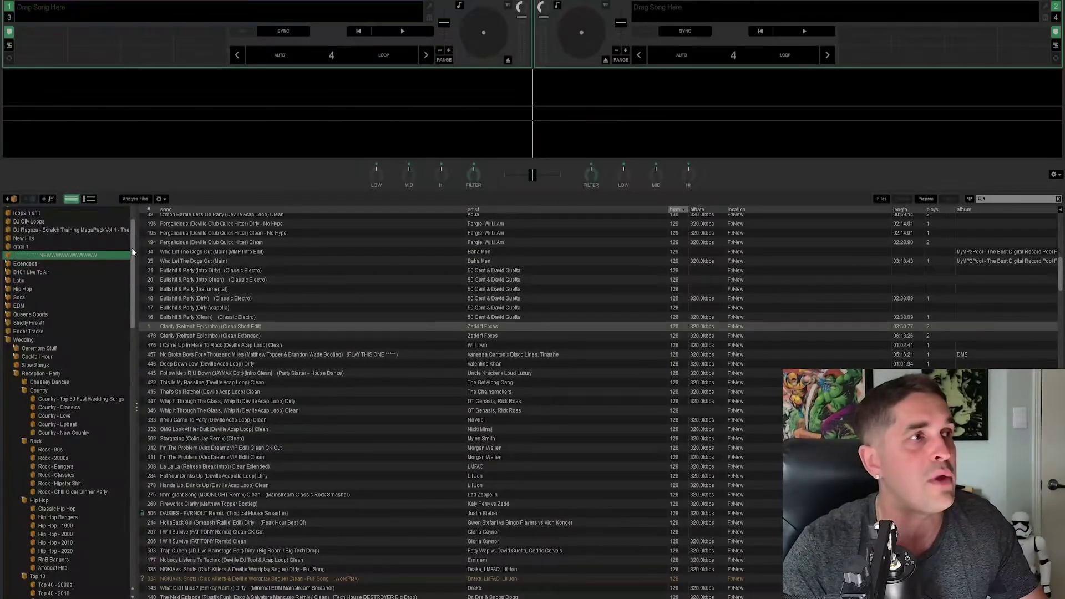
click(60, 264)
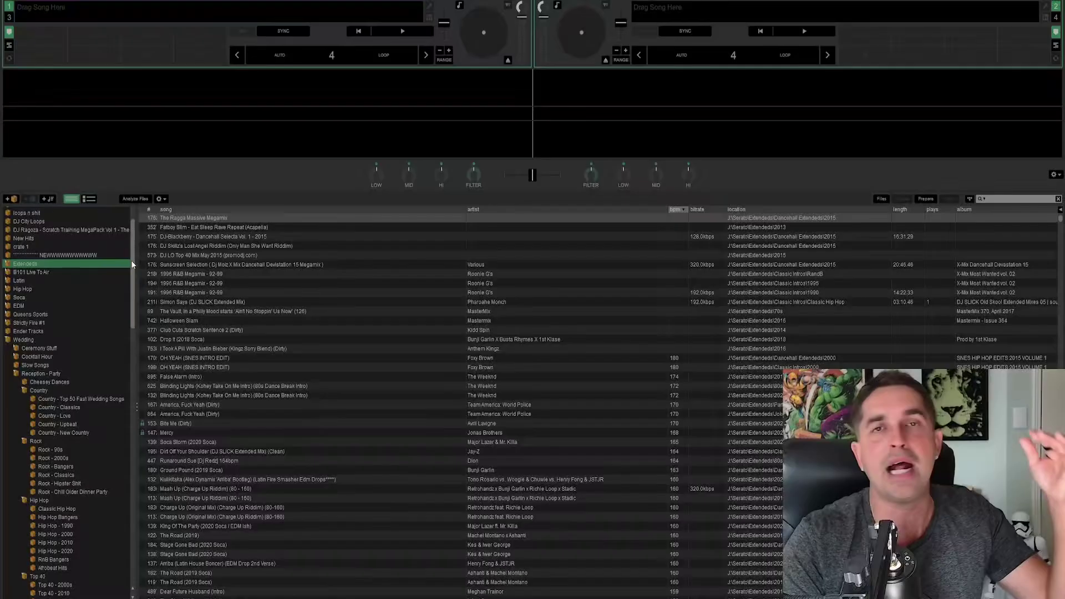
Step: Look through the full crate list, from the Rock and Dancehall subcrates back to the Wedding reception subcrates
scroll(118, 300, down, 4)
scroll(118, 300, down, 10)
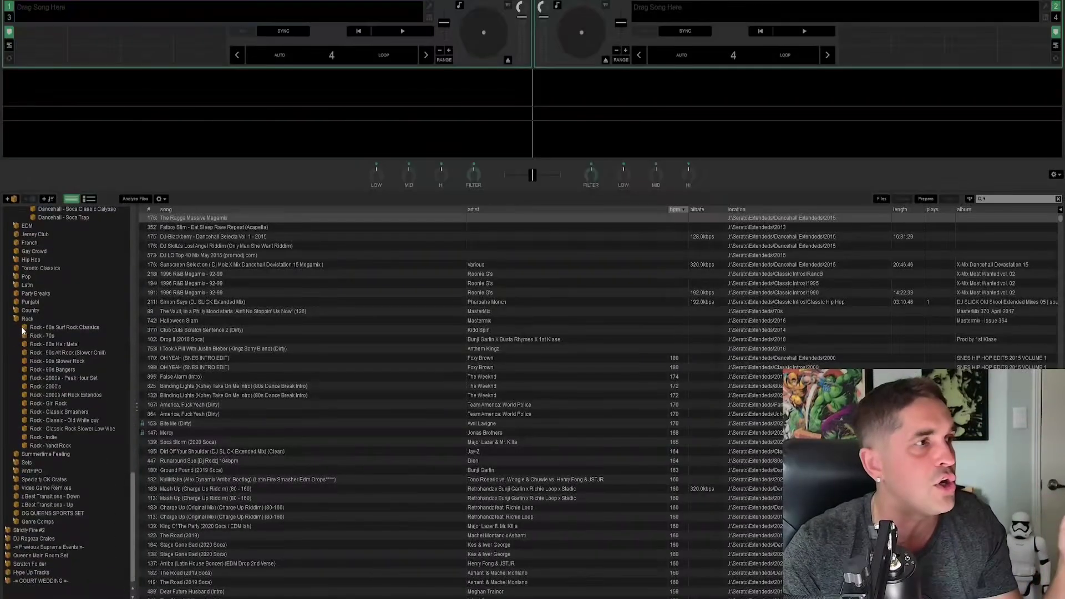
scroll(26, 435, up, 13)
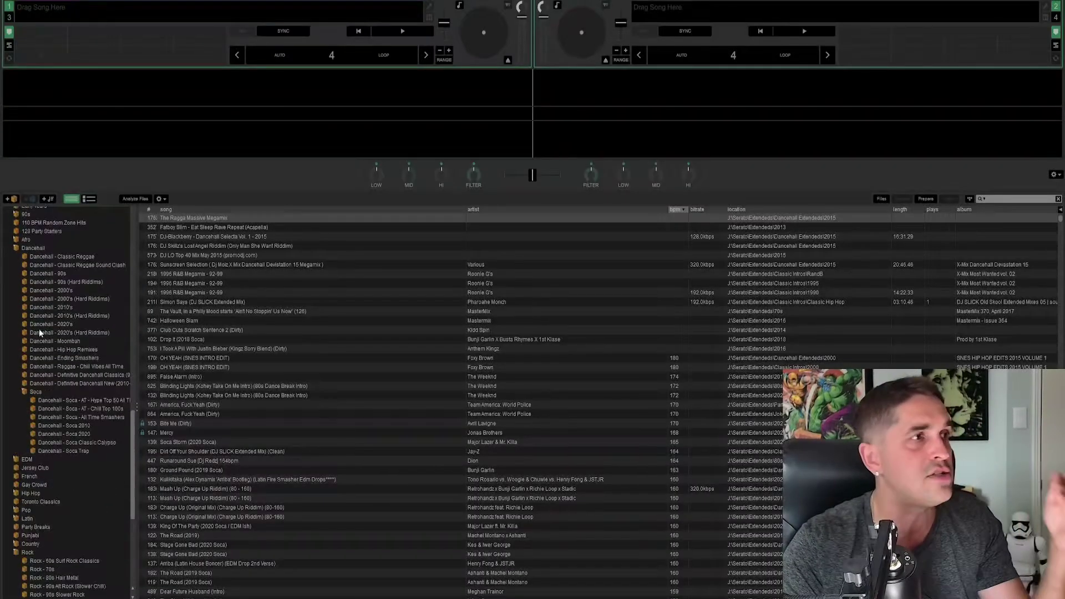
scroll(39, 339, up, 10)
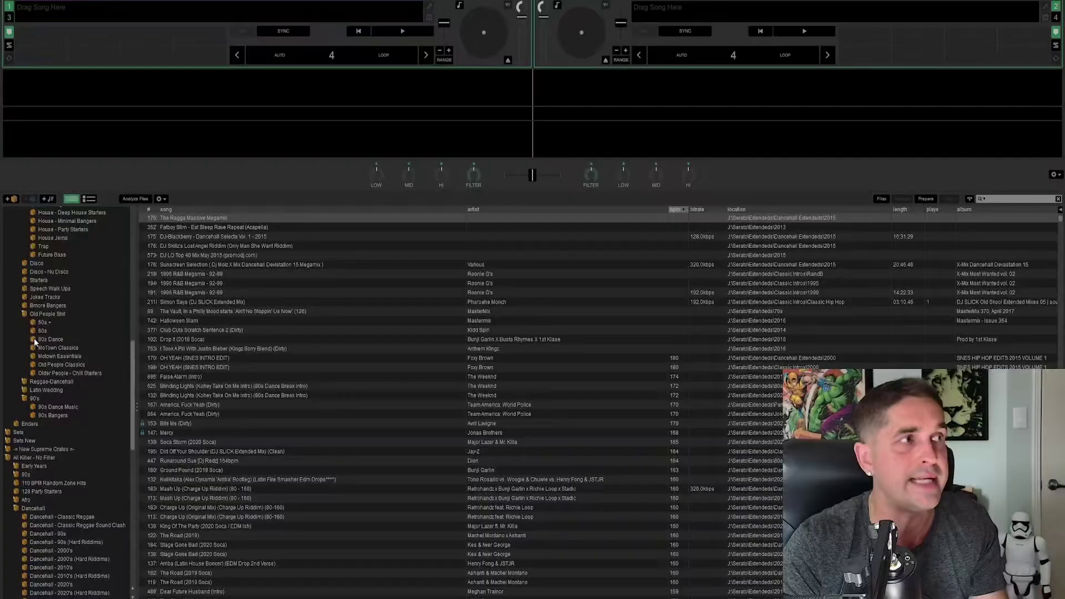
scroll(38, 317, up, 10)
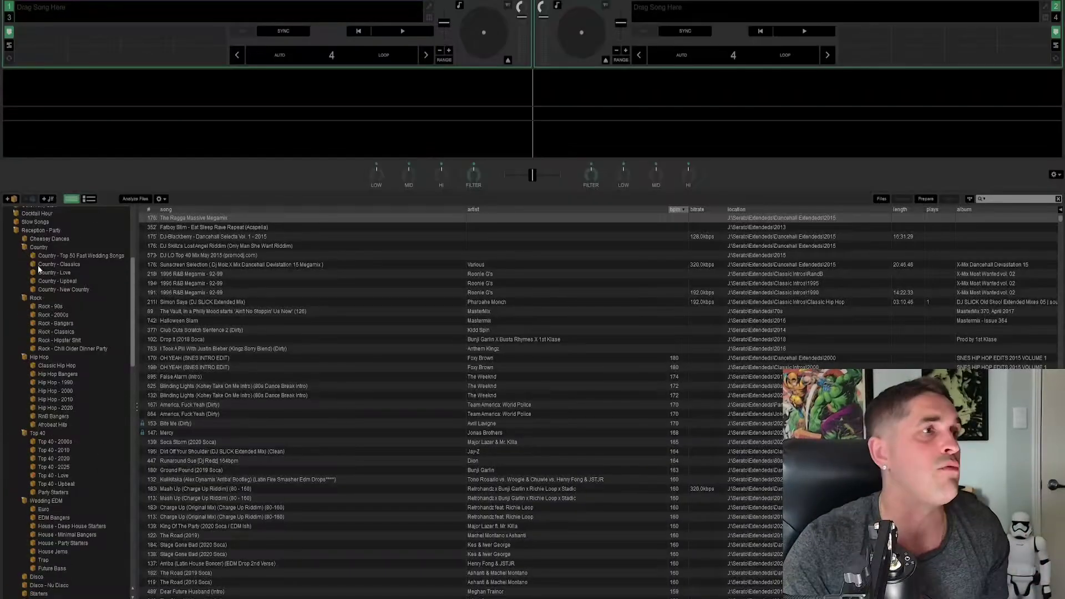
scroll(41, 258, up, 2)
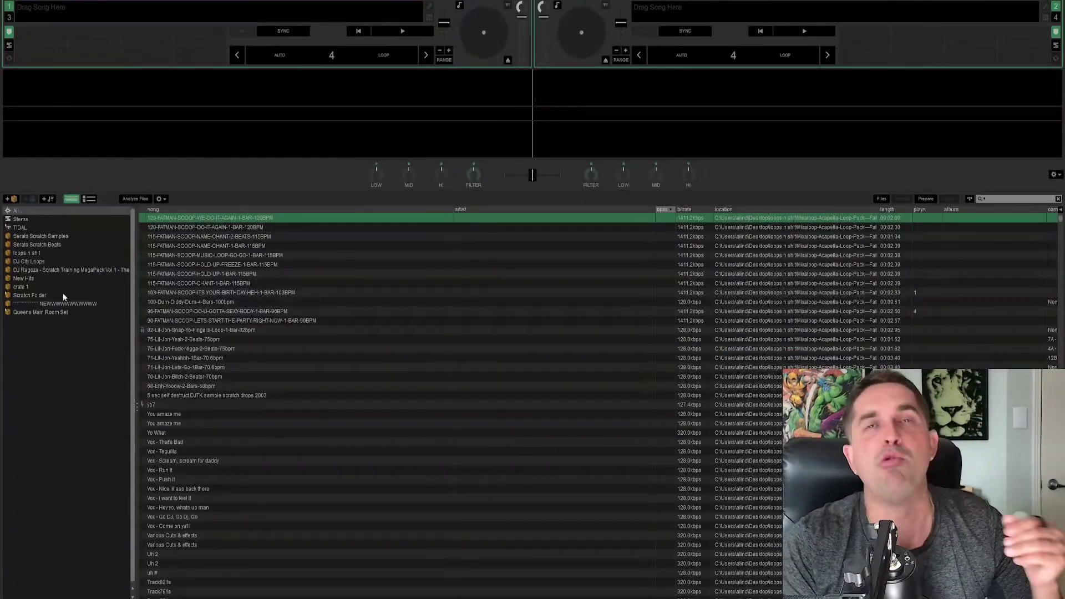
Step: Compare the track locations in the "NEWWW...", crate 1, New Hits and DJ City Loops crates
click(25, 353)
click(43, 305)
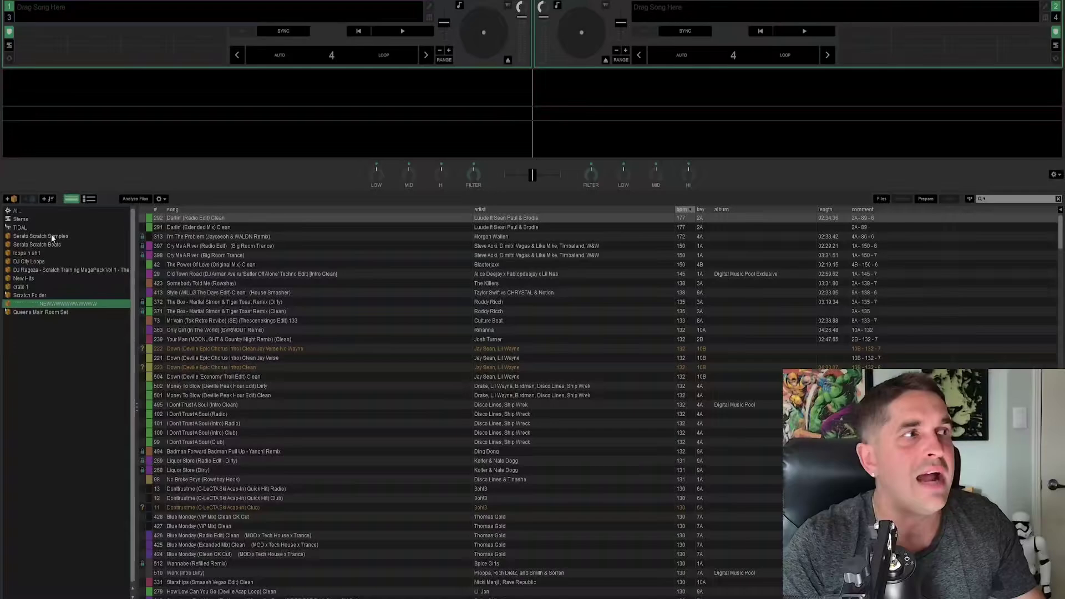
click(52, 288)
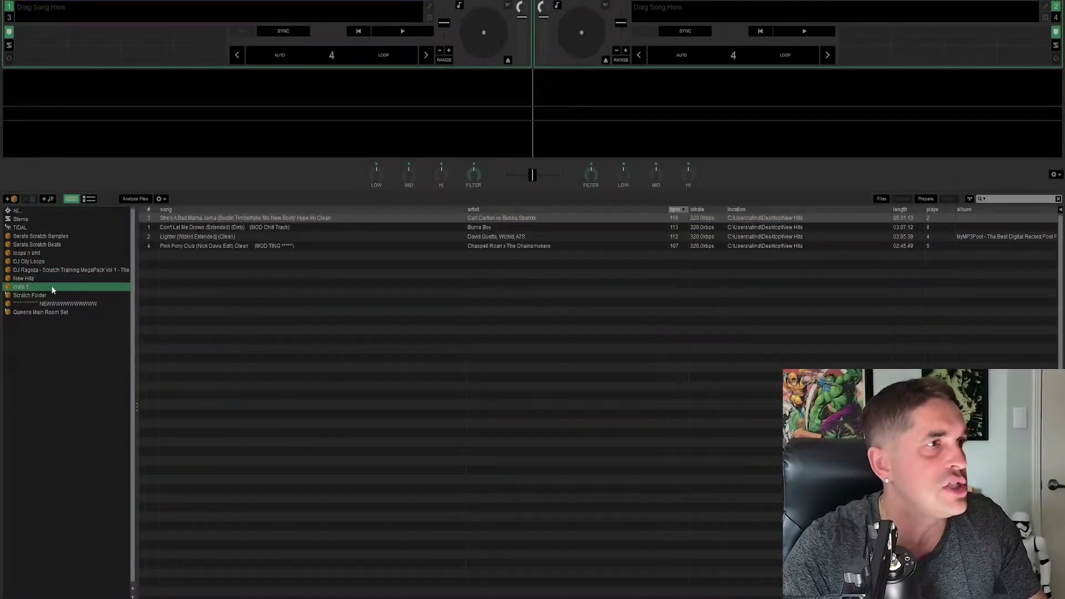
click(55, 279)
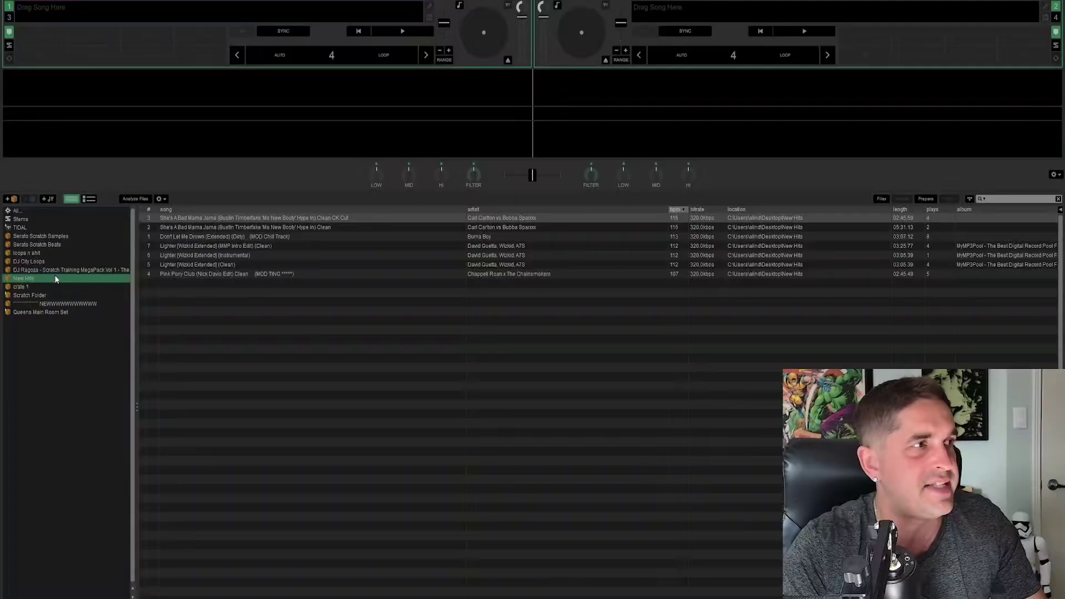
click(244, 237)
click(45, 270)
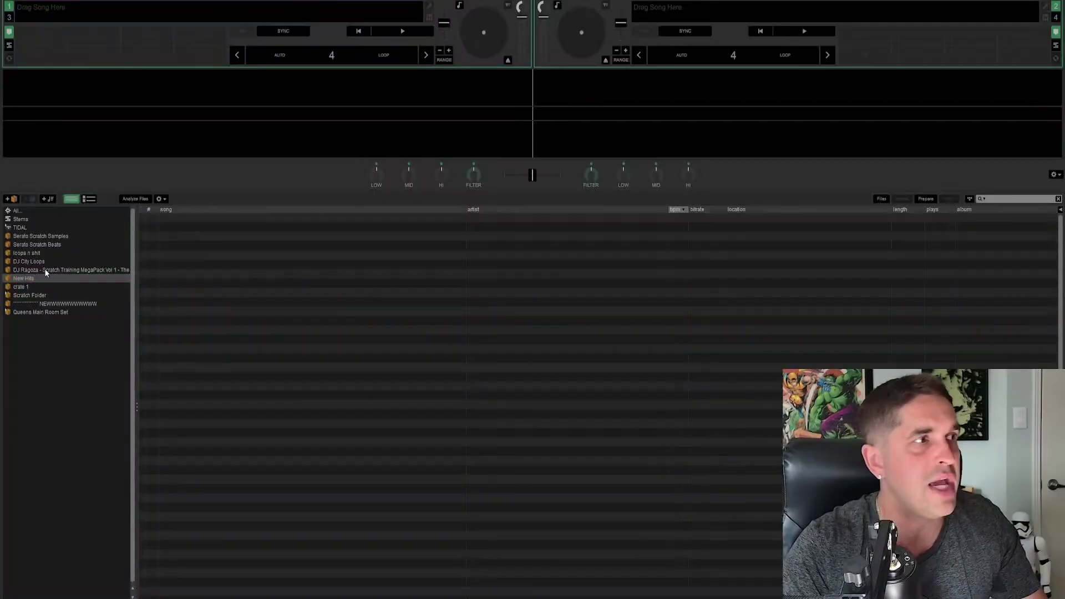
click(43, 261)
click(35, 244)
click(45, 261)
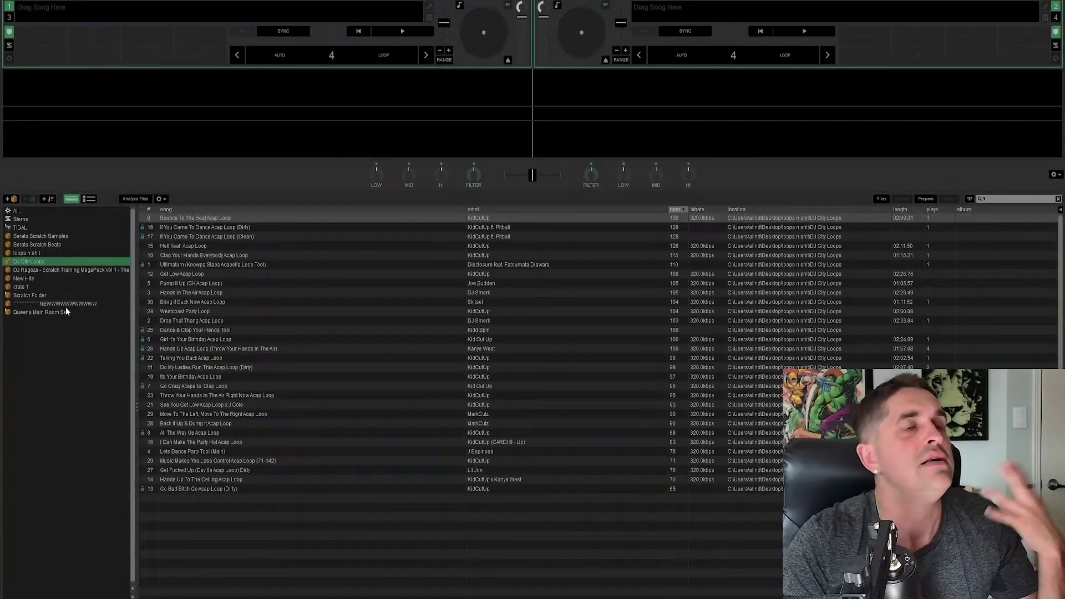
Step: Go back to the "NEWWW..." crate and step through its 130 BPM tracks to check for missing files
click(65, 304)
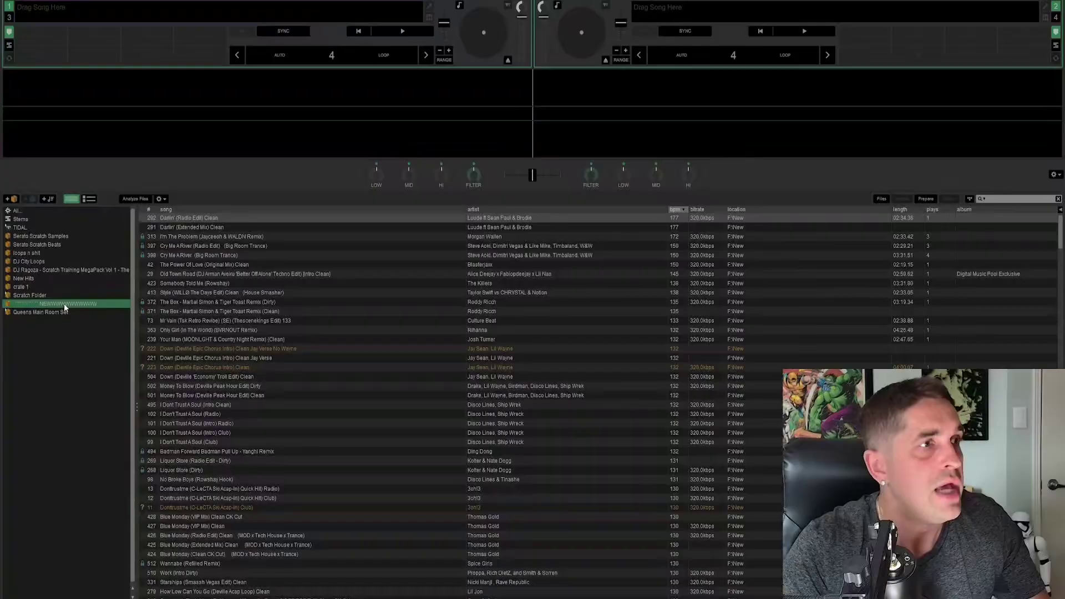
click(367, 395)
scroll(388, 405, down, 2)
scroll(405, 415, down, 7)
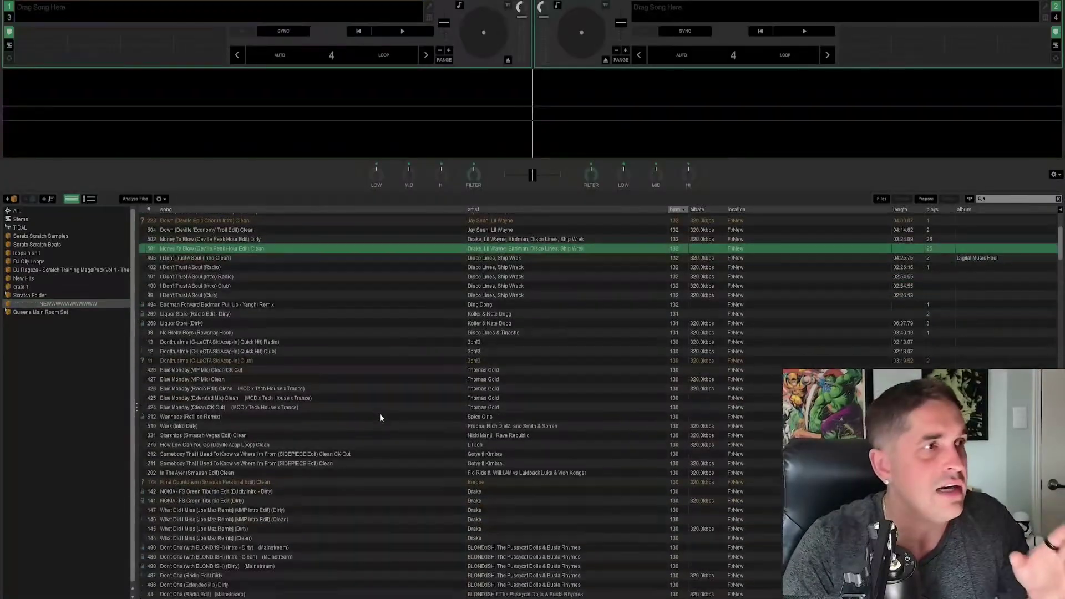
click(345, 380)
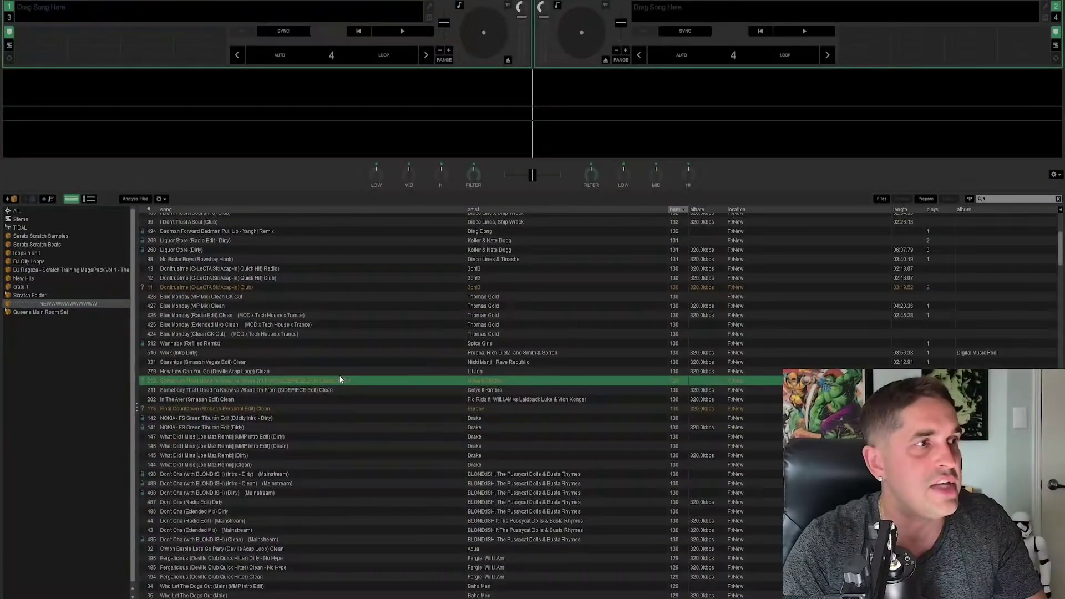
key(Down)
key(Down)
key(Down)
key(Down)
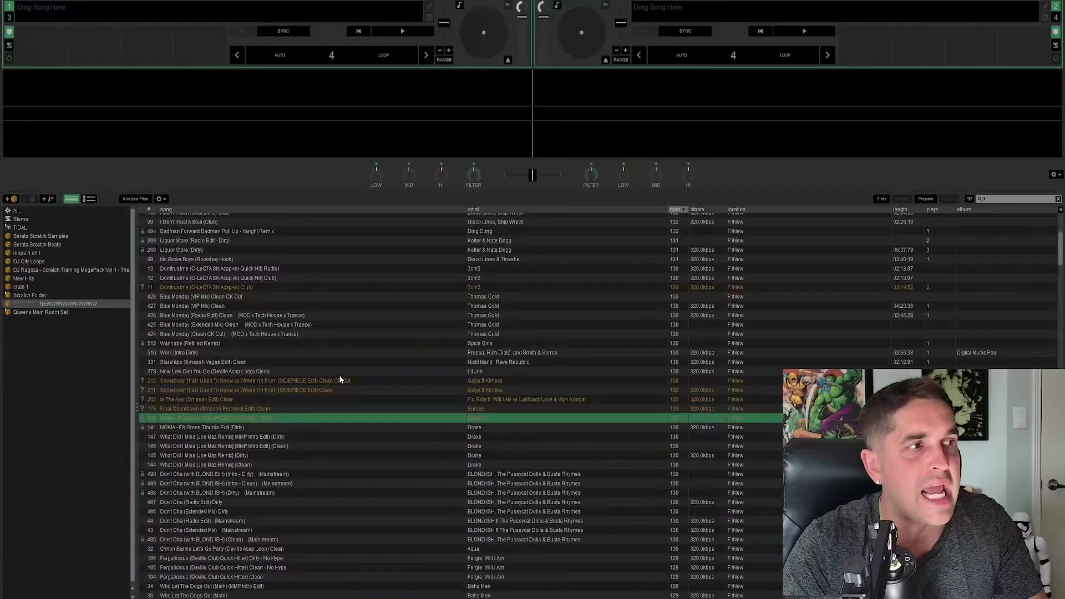
Step: Extend the selection through the Drake tracks to "Don't Cha", and load "NOKIA - FS Green Tiburón Edit (Dirty)" onto deck 1
key(shift+Down)
key(shift+Down)
key(shift+Down)
key(shift+Down)
key(shift+Down)
key(shift+Down)
key(shift+Down)
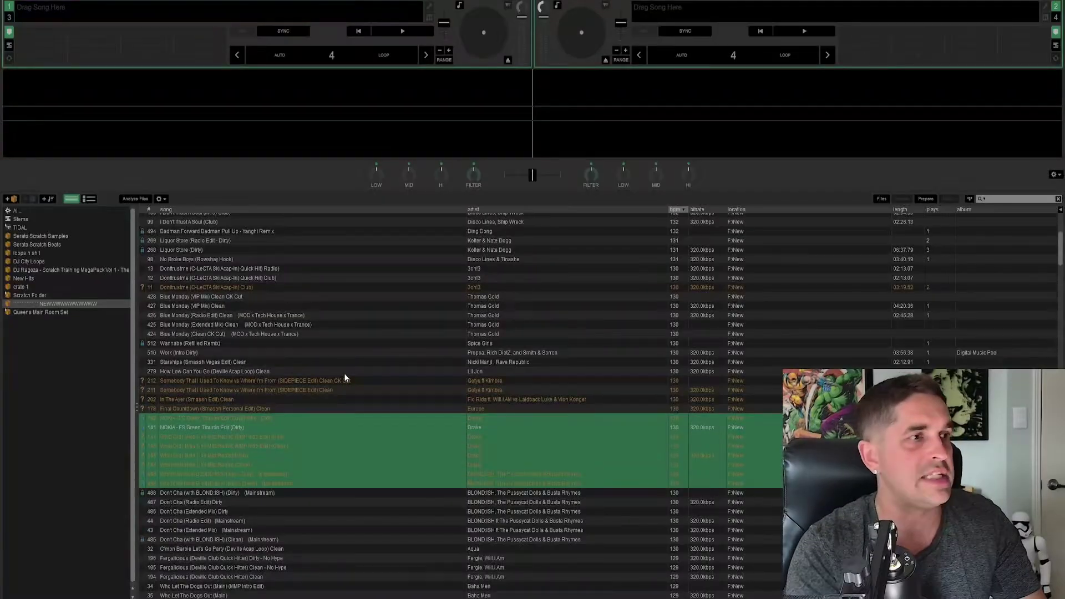
drag(189, 428, 438, 149)
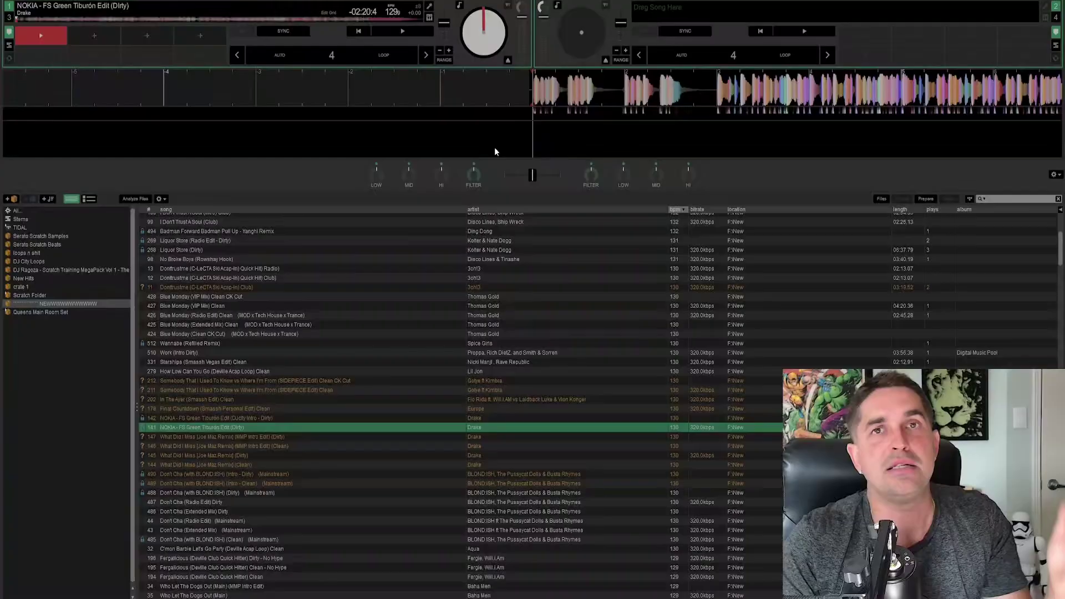
Step: Switch to File Explorer, check the tracks in the New folder on F:, and return to the "NEWWW..." crate in Serato DJ
key(alt+Tab)
key(alt+Tab)
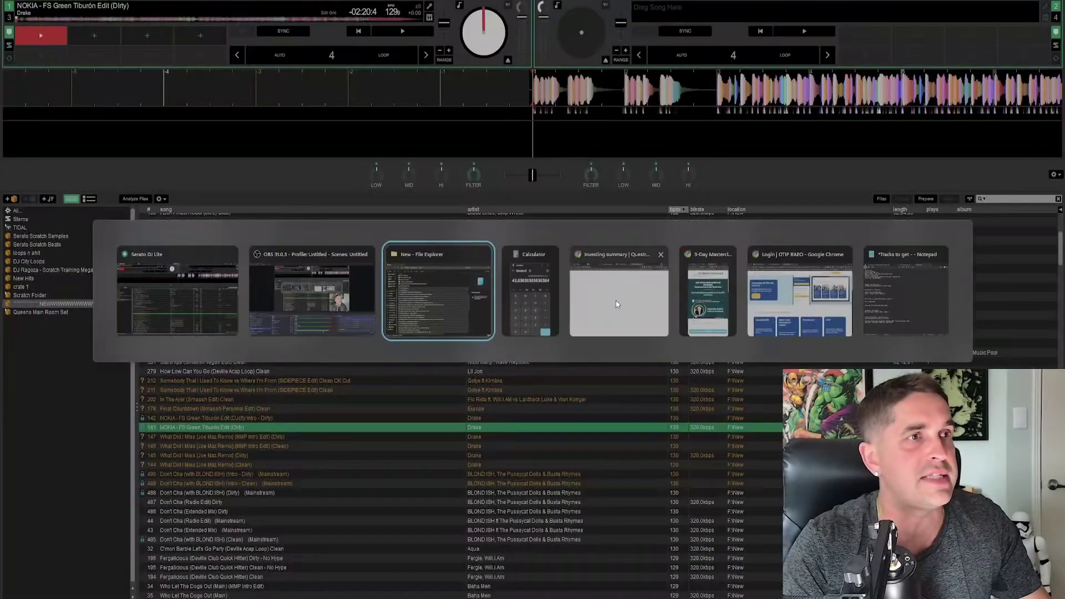
scroll(399, 312, down, 12)
scroll(405, 309, up, 3)
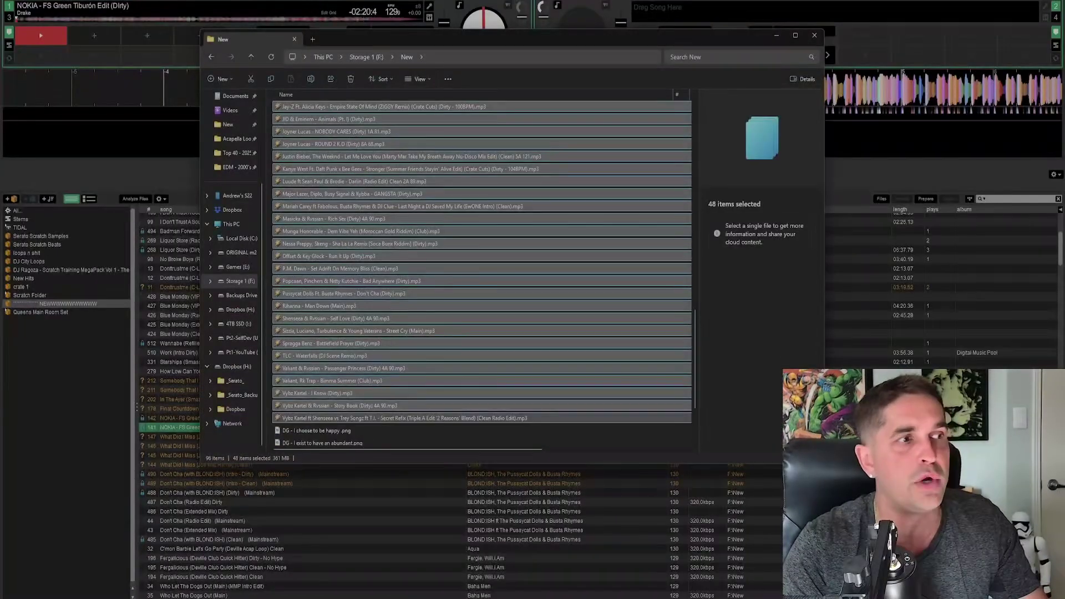
click(839, 381)
click(156, 354)
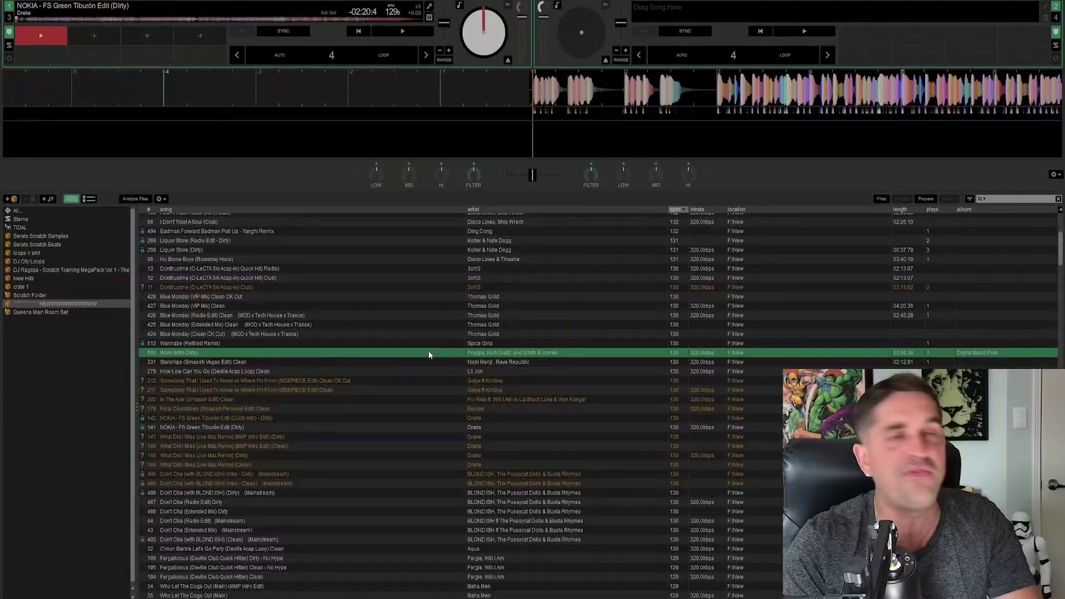
Step: Check the tracks from "Don't Cha (Extended Mix) Dirty" to "Clarity (Refresh Epic Intro) (Clean Short Edit)" for missing files by selecting them as a range
scroll(363, 381, down, 3)
click(262, 407)
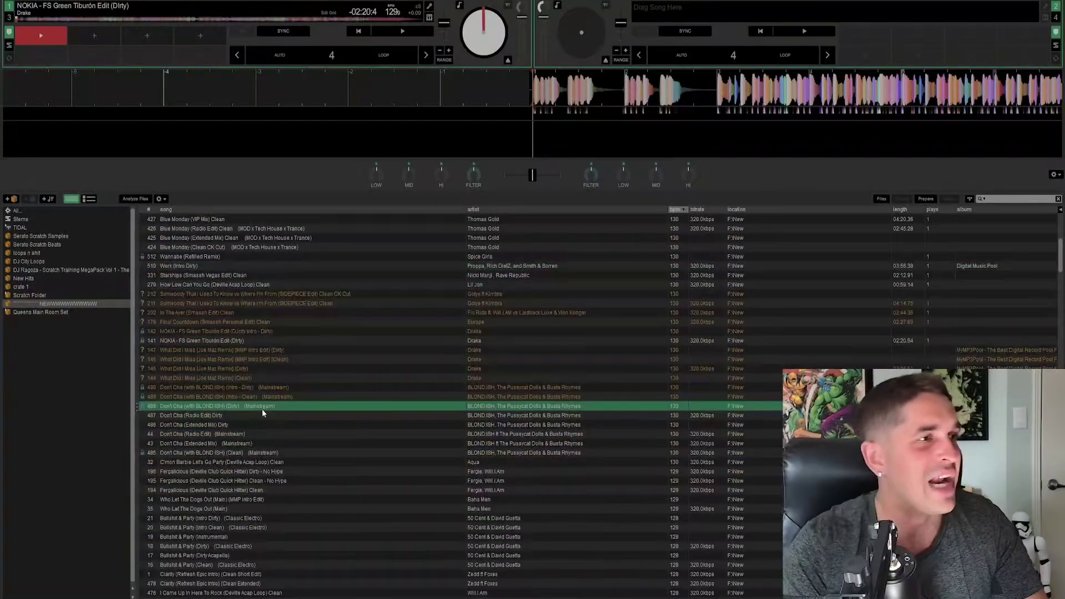
click(268, 422)
key(shift+Left)
key(shift+Down)
key(shift+Down)
key(shift+Down)
key(shift+Down)
key(shift+Down)
key(shift+Down)
key(shift+Down)
key(shift+Down)
key(shift+Down)
key(shift+Down)
key(shift+Down)
key(shift+Down)
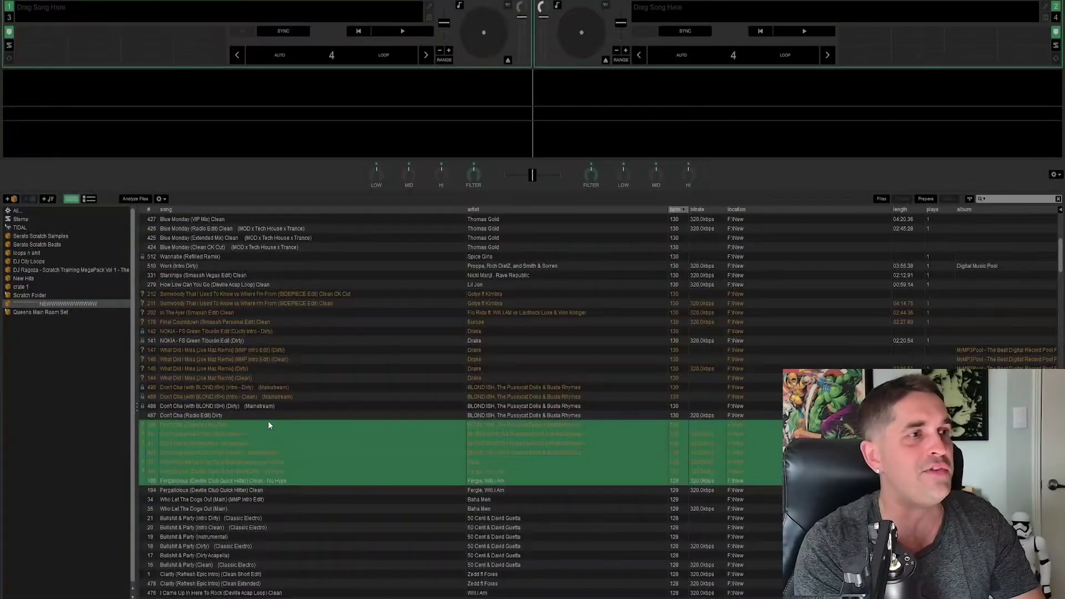
key(shift+Down)
key(shift+Down)
key(shift+Down)
key(shift+Down)
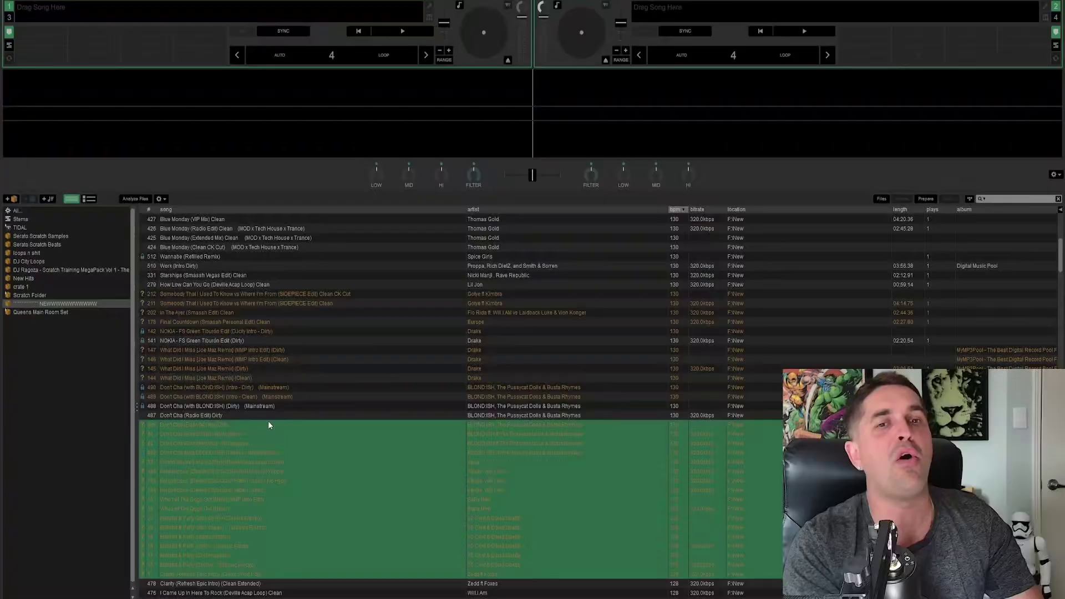
Step: Hide the location column in the track list
scroll(911, 334, right, 3)
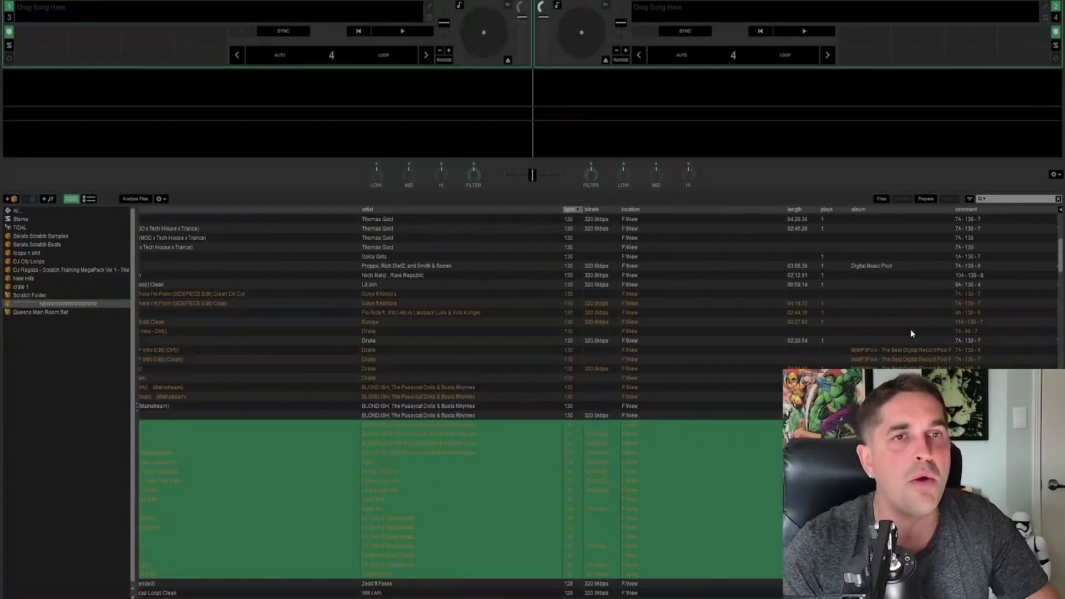
click(1061, 210)
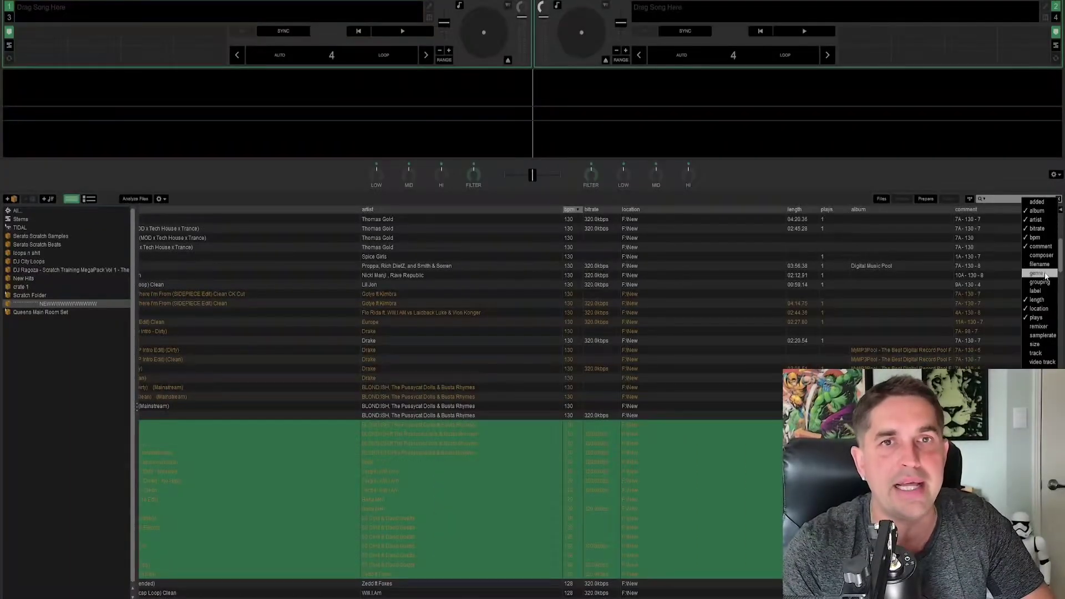
click(640, 456)
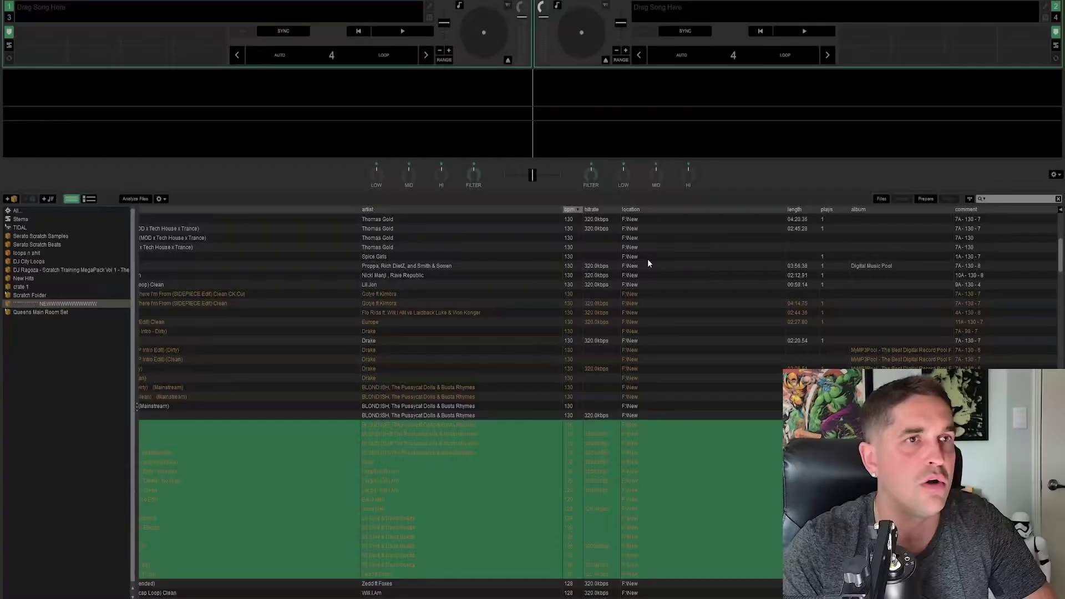
click(649, 284)
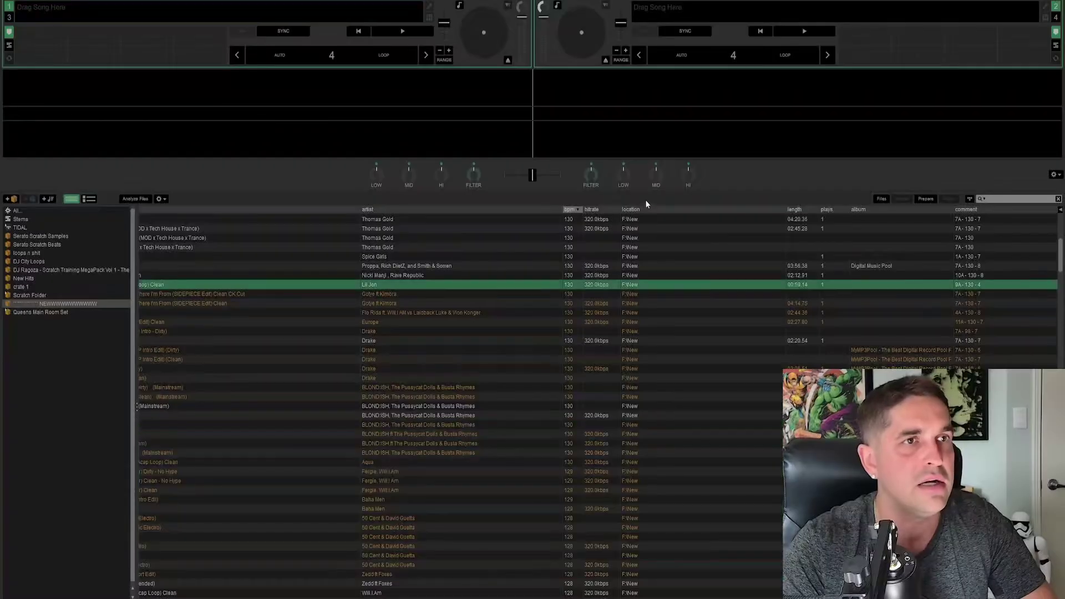
click(1059, 211)
click(1039, 312)
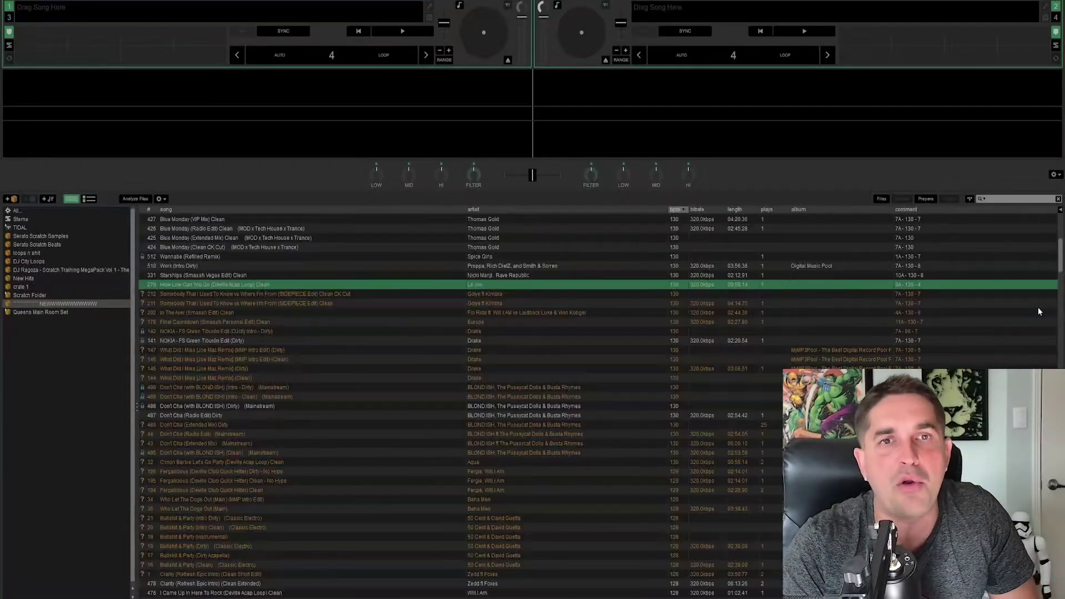
Step: Show the location column in the track list again and view it beside the comment column
click(1059, 211)
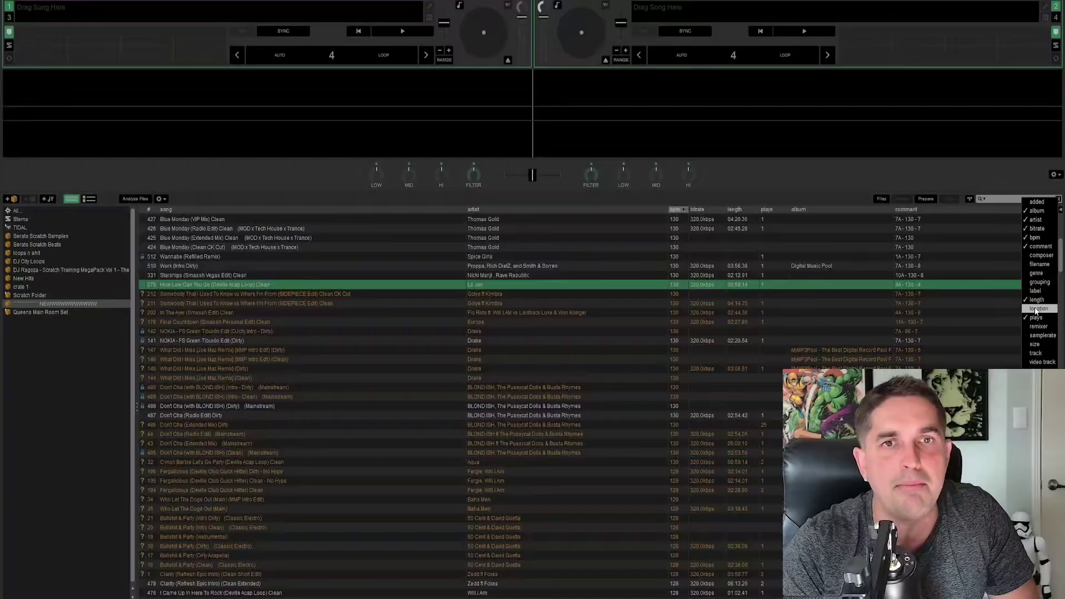
click(1039, 312)
scroll(1000, 234, right, 2)
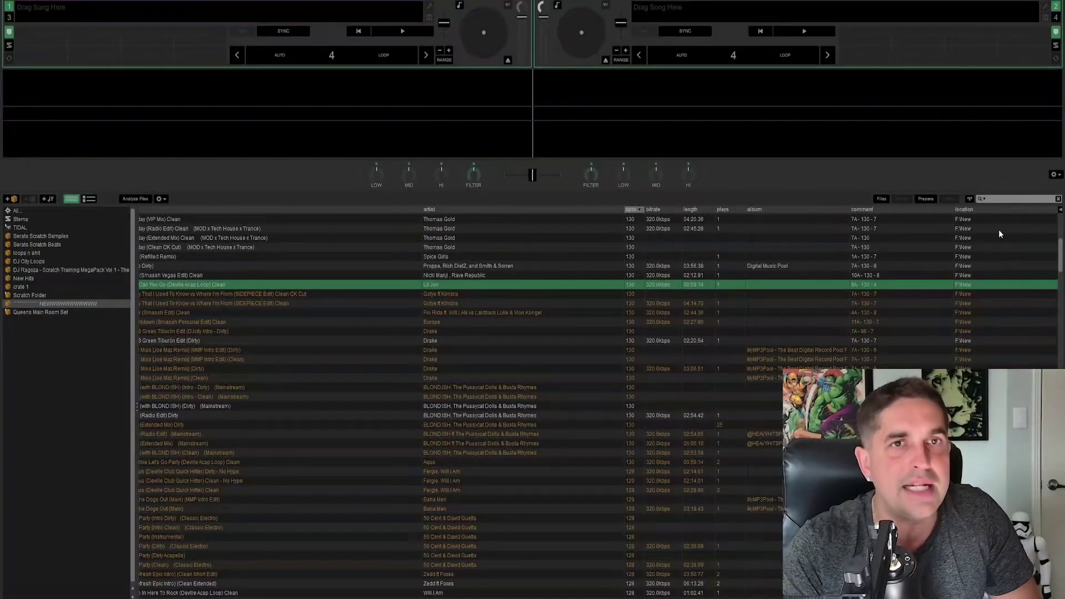
scroll(951, 220, left, 2)
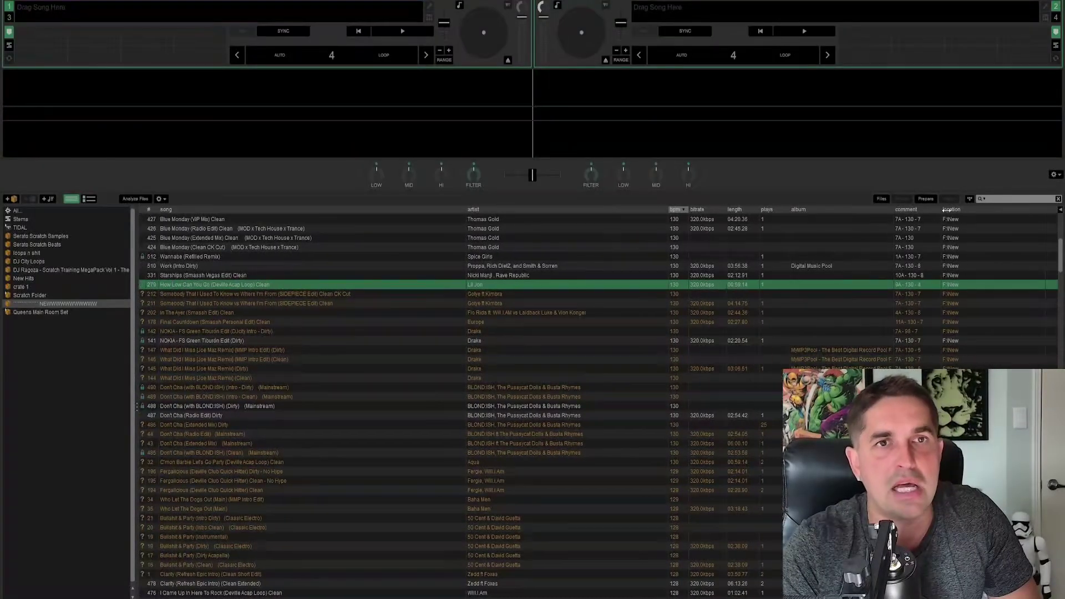
Step: Look down through the "NEWWW..." crate to the lower-BPM tracks, checking their locations and missing-file marks
scroll(949, 358, down, 10)
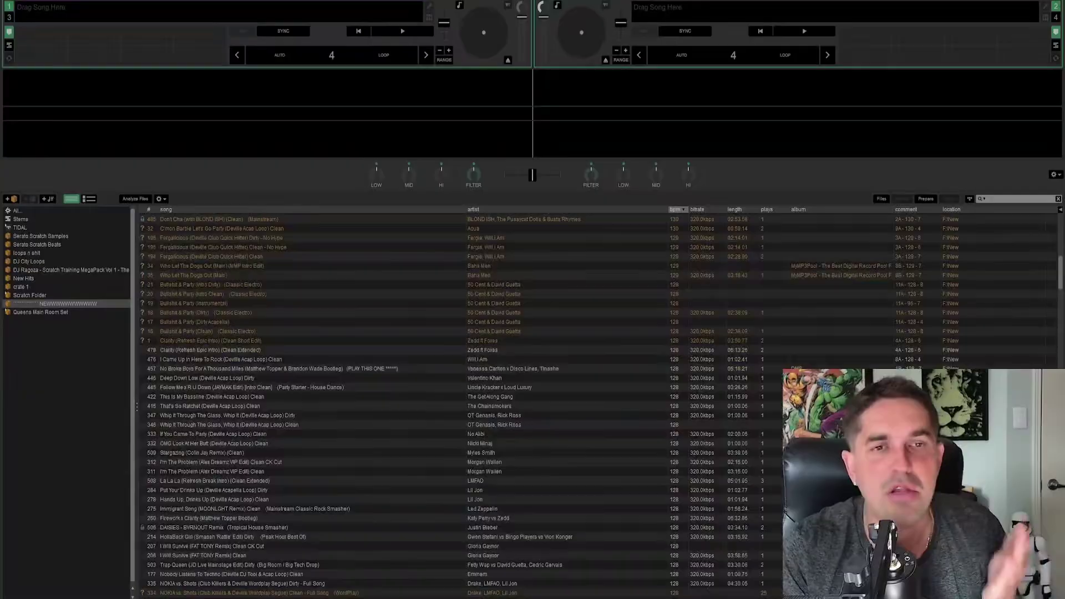
click(938, 479)
key(Page_Down)
key(Page_Down)
key(Page_Down)
key(Page_Down)
key(Page_Down)
key(Page_Down)
key(Page_Down)
key(Page_Down)
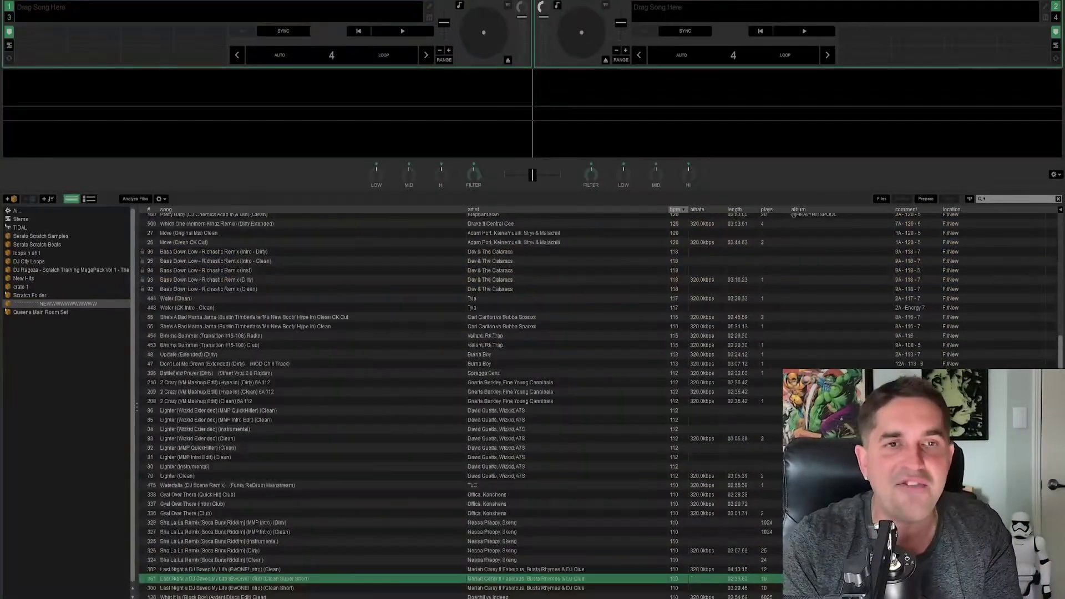
Step: Select the tracks from "Let Me See You Get Your Hands Up" up to "Man Down (Main)" and load "Man Down (Main)" onto deck 1
click(938, 374)
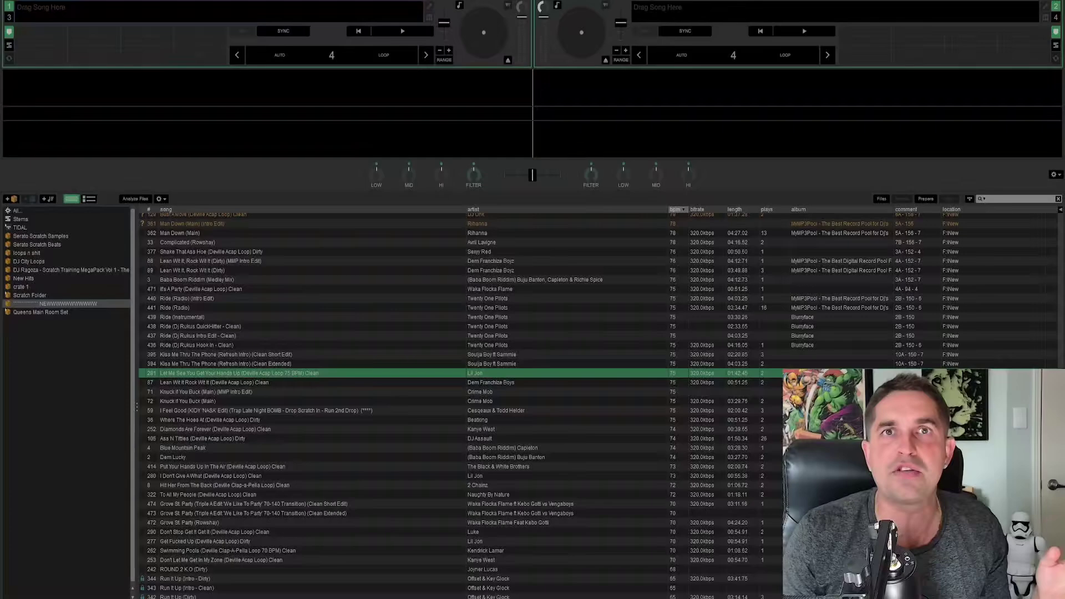
key(shift+Up)
key(shift+Up)
key(shift+Up)
key(shift+Up)
key(shift+Up)
key(shift+Up)
key(shift+Up)
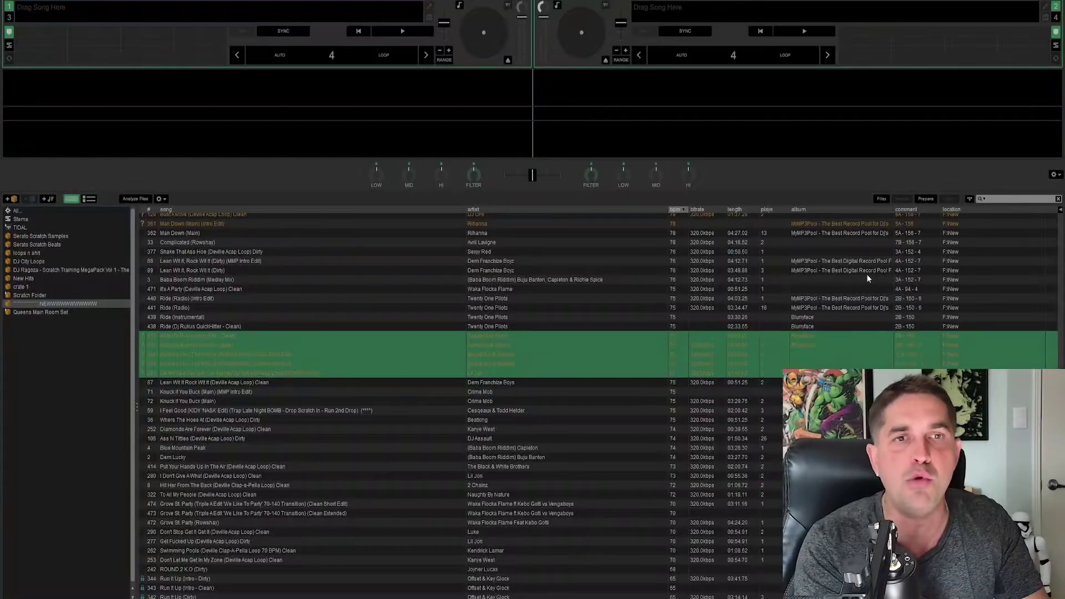
key(shift+Up)
key(shift+Up)
key(shift+Up)
key(shift+Up)
key(shift+Up)
key(shift+Left)
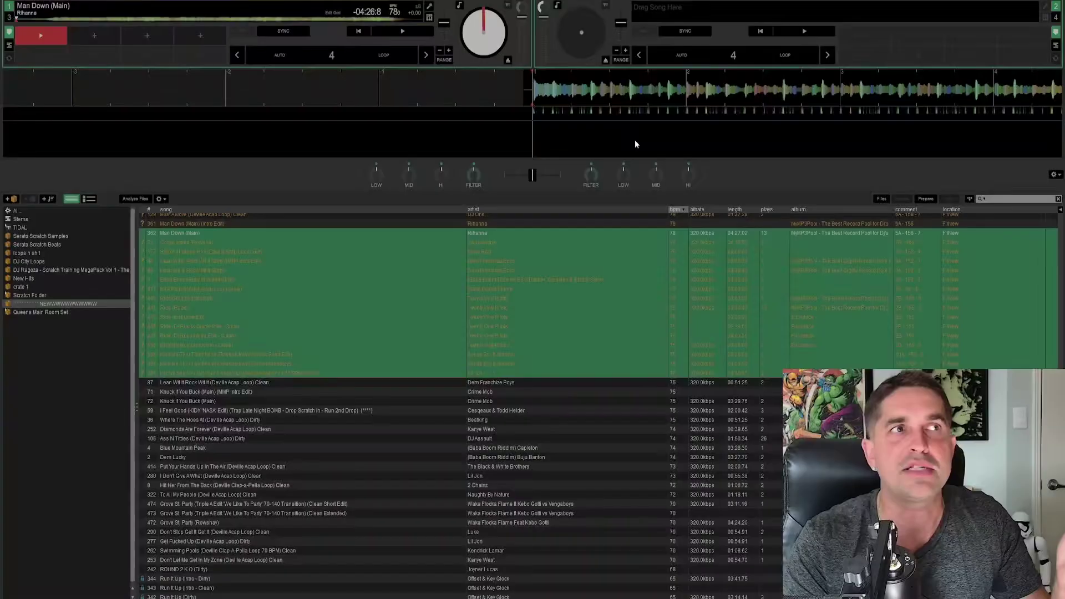
Step: Select "Man Down (Main)" in the track list and locate its MP3 in the New folder in File Explorer, then return to Serato
click(944, 234)
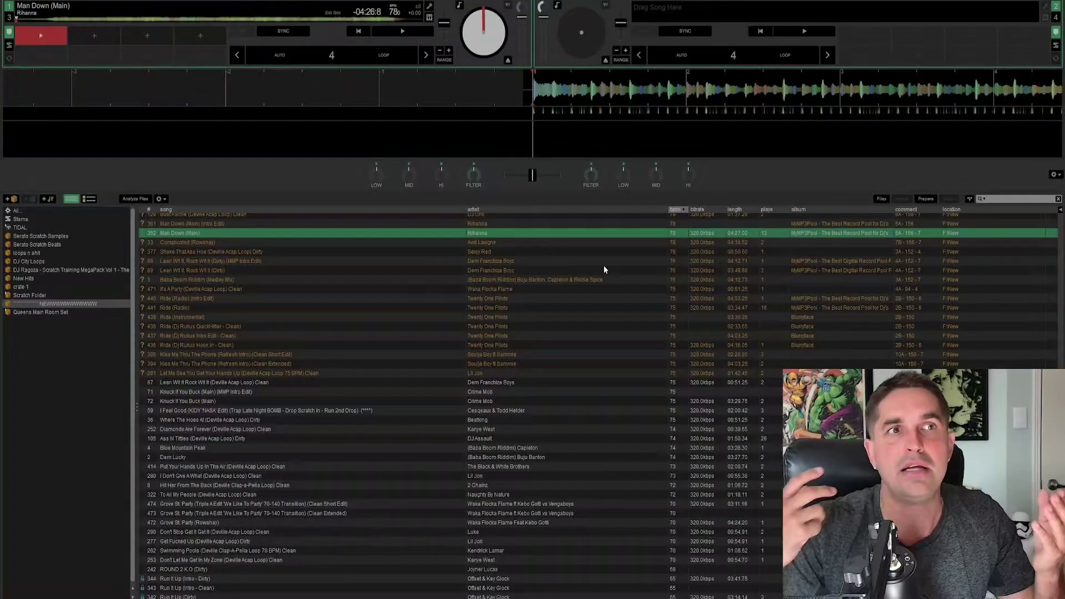
key(alt+Tab)
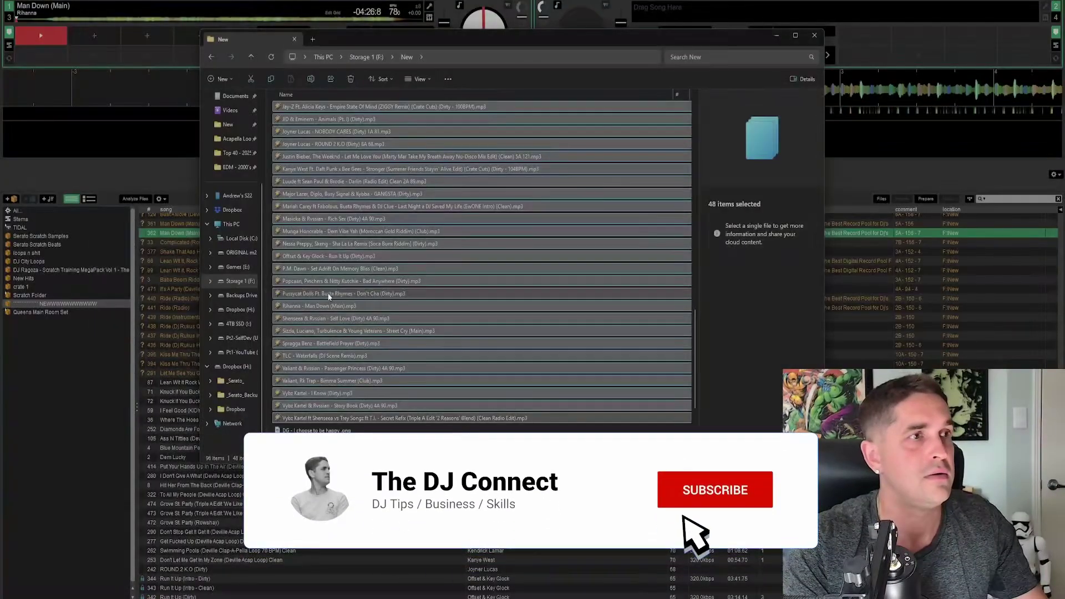
click(321, 305)
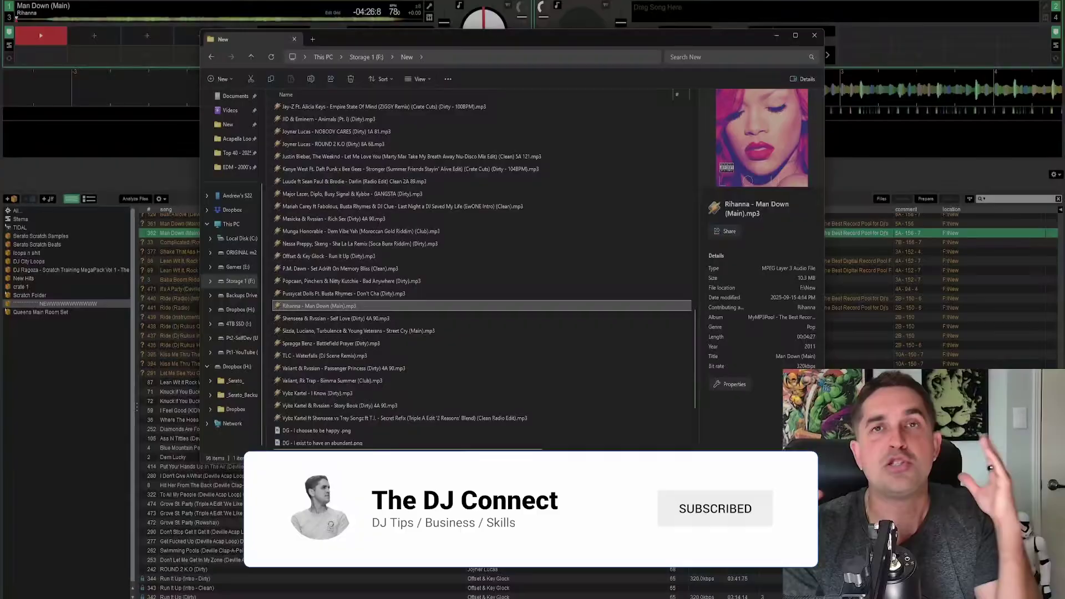
key(alt+Tab)
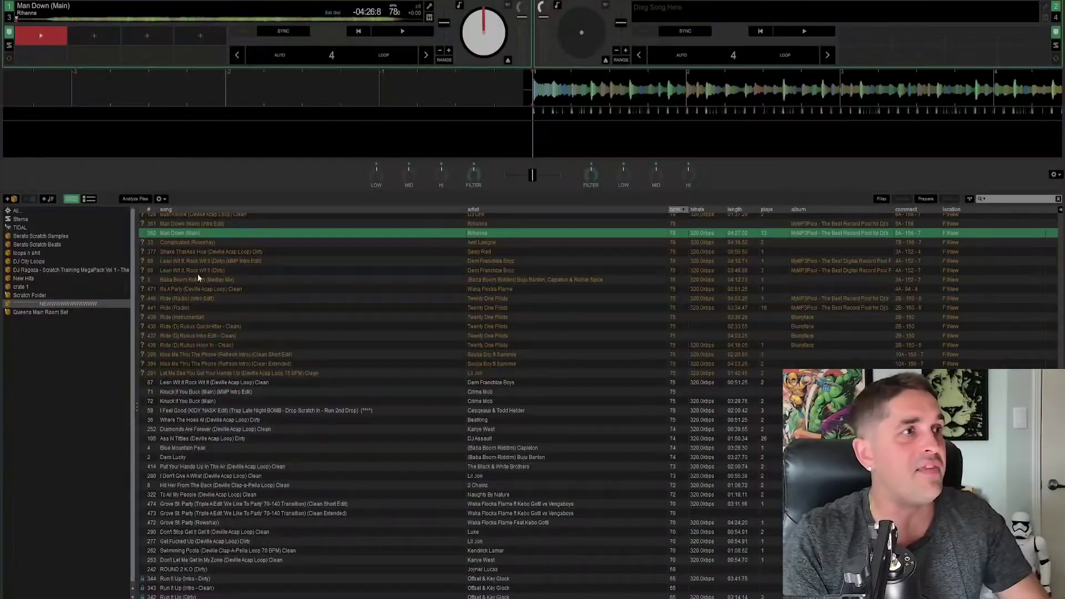
Step: Try loading the missing intro edit of "Man Down" onto deck 1, then load and briefly play "Man Down (Main)"
key(Up)
key(shift+Left)
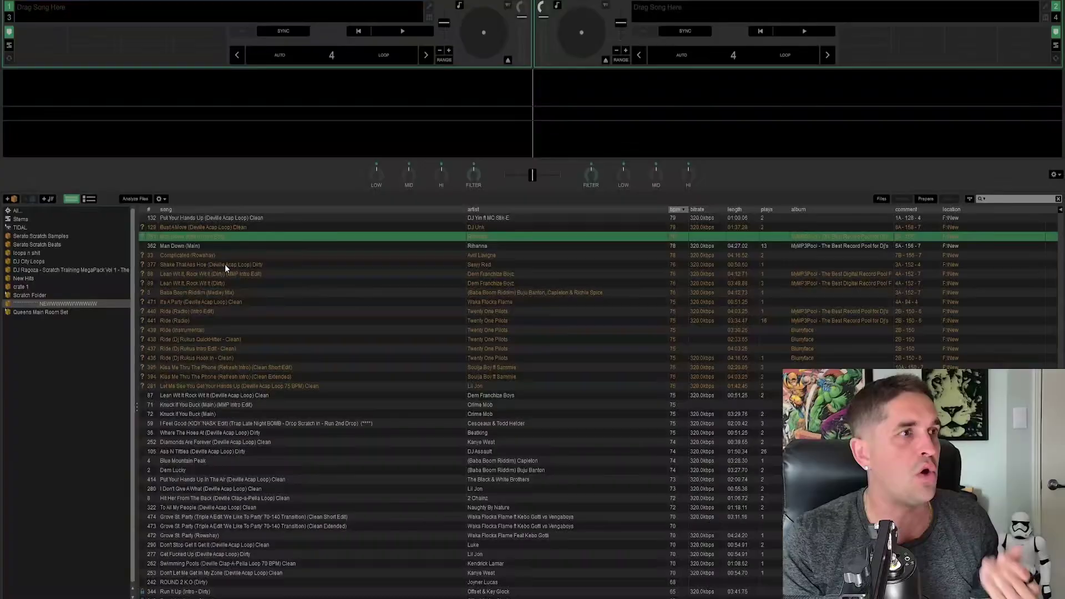
key(Down)
key(shift+Left)
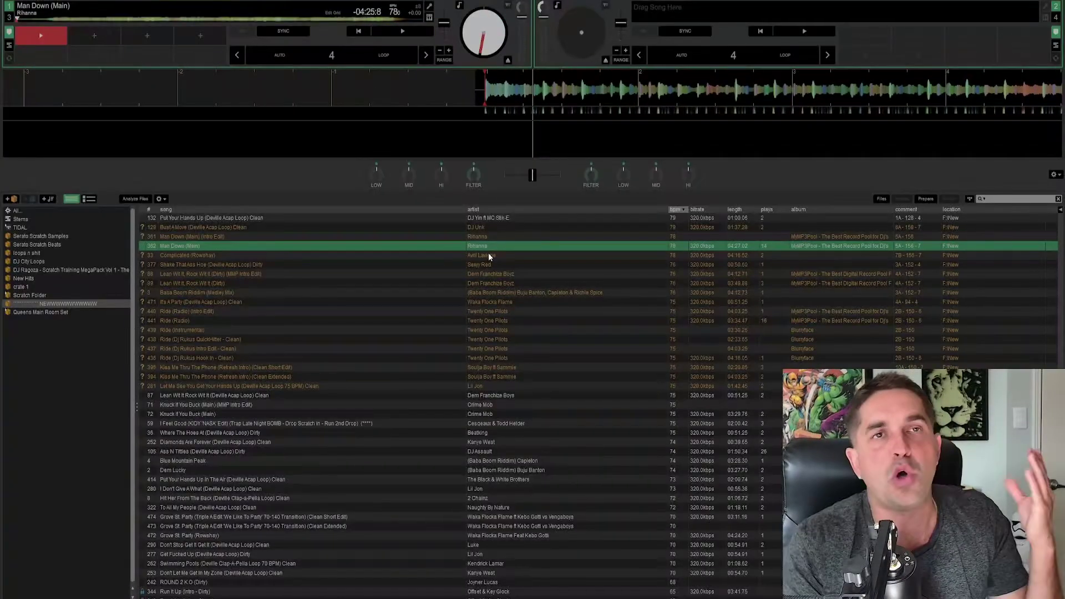
Step: Extend the selection from the "Man Down" intro edit up to "It's Okay (One Blood) (Dirty)", trying to load the missing tracks onto deck 1
scroll(293, 260, up, 1)
key(Up)
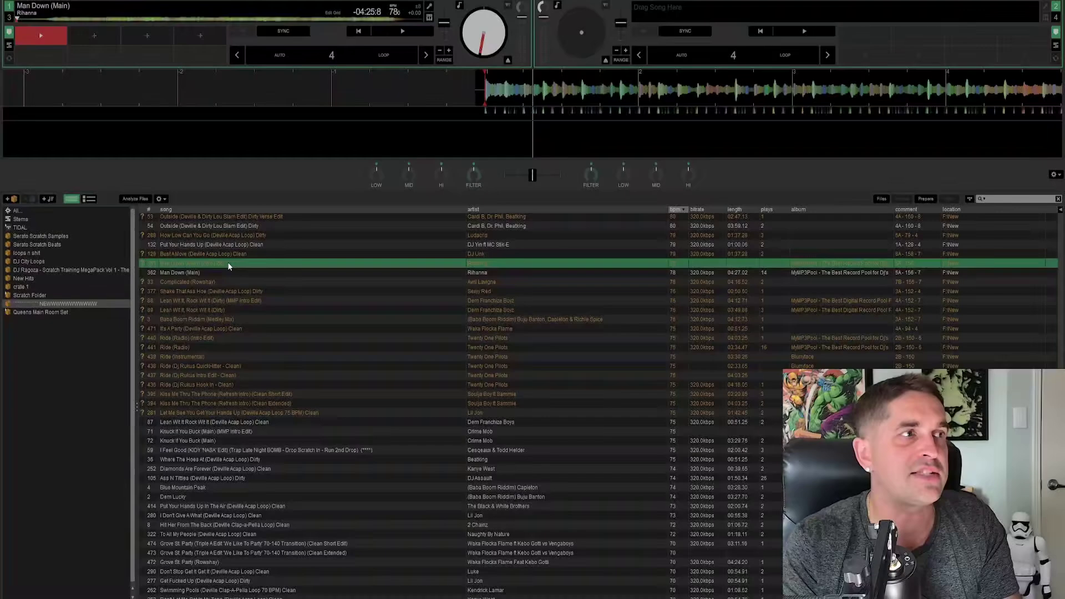
key(shift+Up)
key(shift+Left)
key(shift+Up)
key(shift+Up)
key(shift+Up)
key(shift+Up)
key(shift+Up)
key(shift+Up)
key(shift+Up)
key(shift+Up)
key(shift+Up)
key(shift+Up)
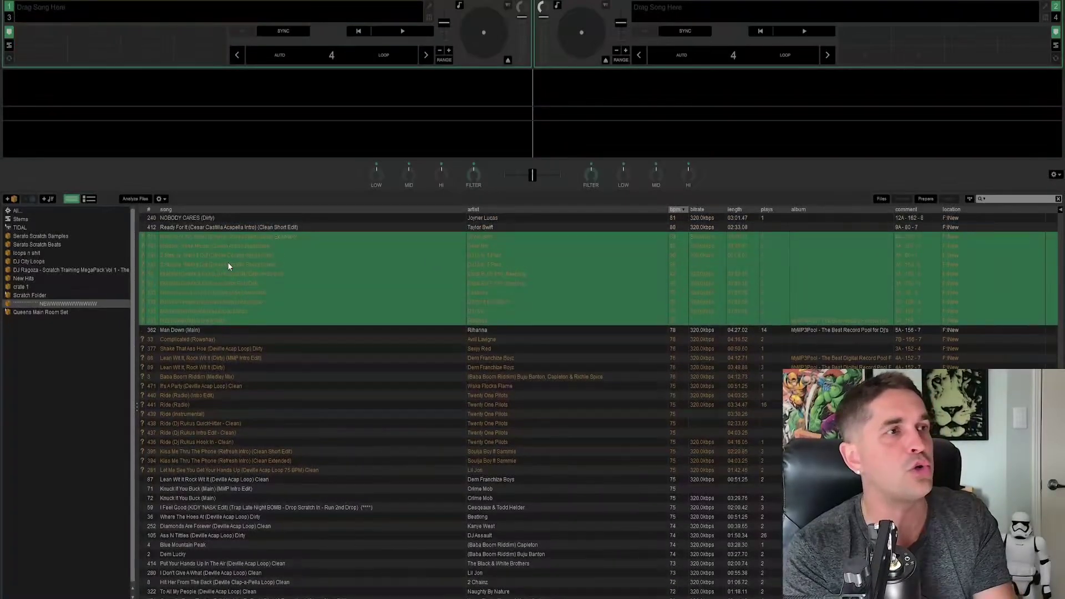
key(shift+Left)
key(shift+Up)
key(shift+Left)
key(shift+Up)
key(shift+Up)
key(shift+Up)
key(shift+Up)
key(shift+Up)
key(shift+Up)
key(shift+Up)
key(shift+Up)
key(shift+Up)
key(shift+Up)
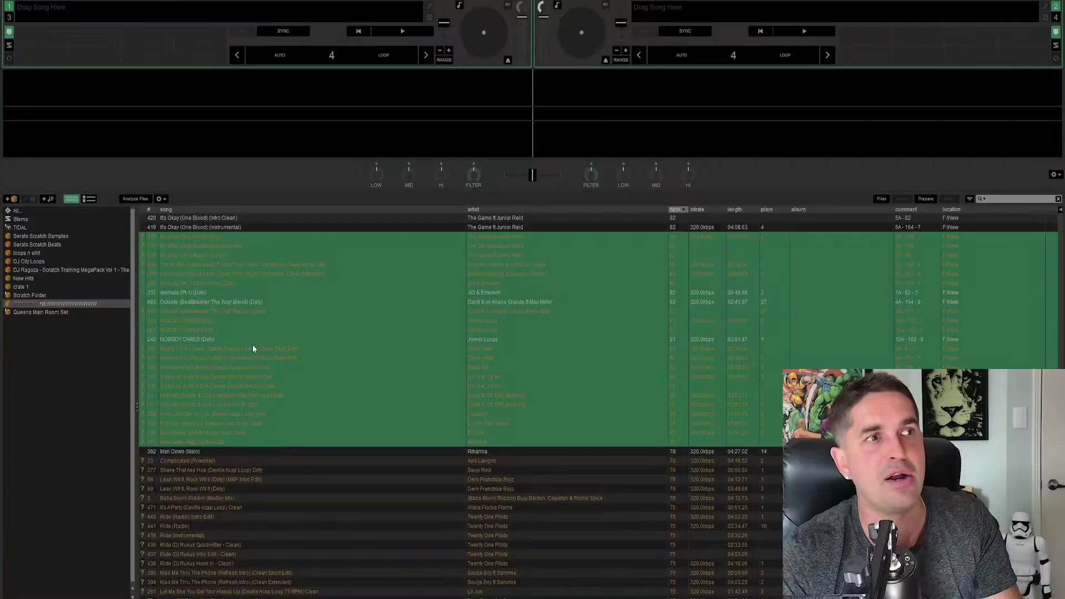
Step: Load "Animals (Pt. I) (Dirty)" onto deck 1 and play it briefly
key(Down)
key(Up)
key(Down)
key(Down)
click(206, 293)
key(shift+Left)
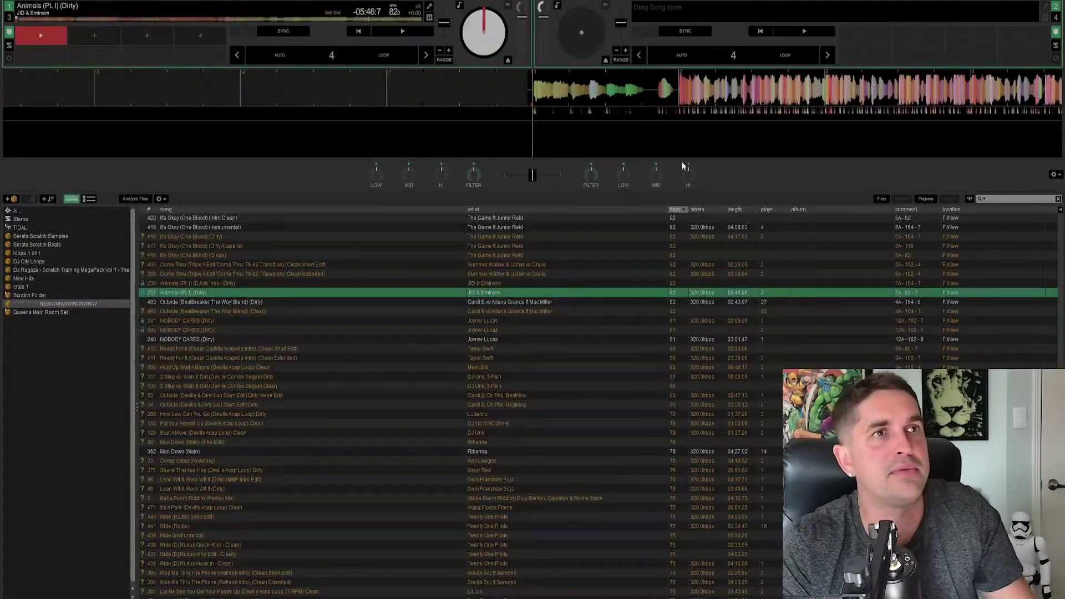
key(w)
key(w)
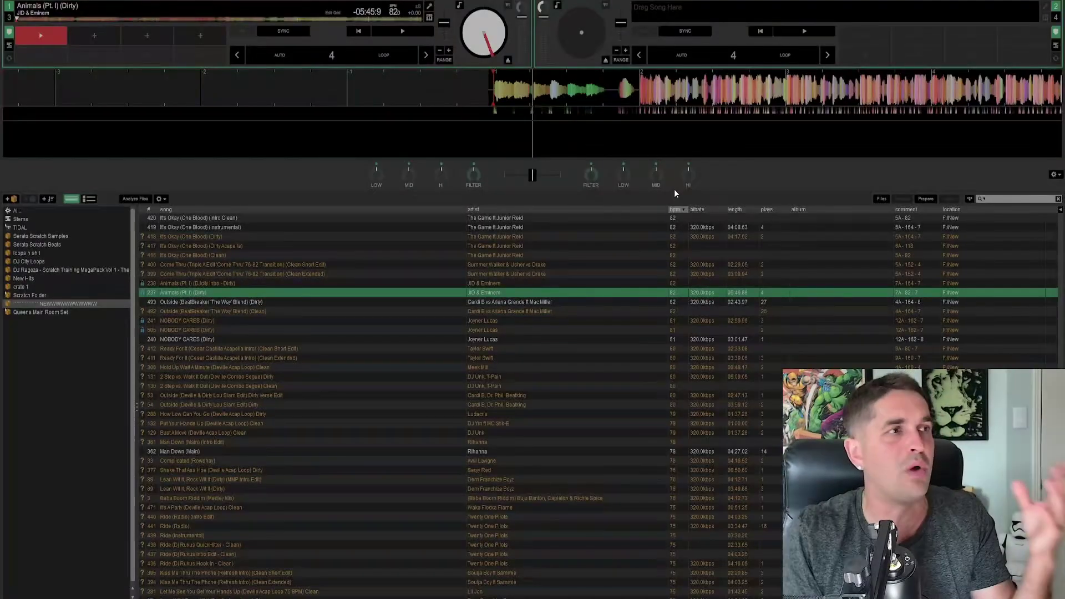
Step: Find "JID & Eminem - Animals (Pt. I) (Dirty).mp3" in the New folder in File Explorer and compare the folder with the Serato crate
key(alt+Tab)
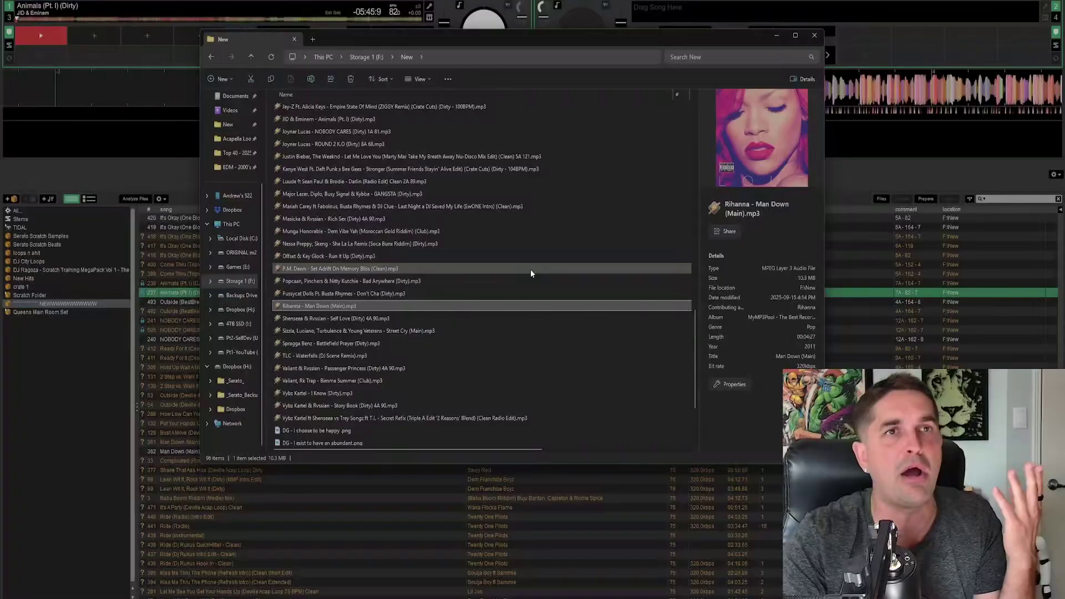
scroll(327, 335, down, 3)
click(321, 325)
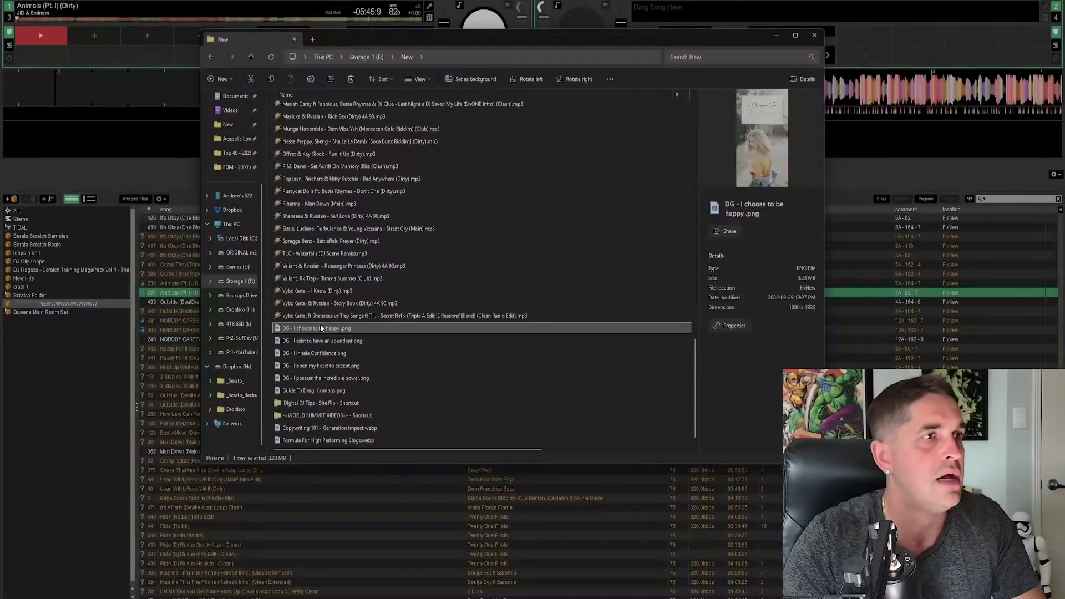
click(328, 317)
scroll(342, 246, up, 12)
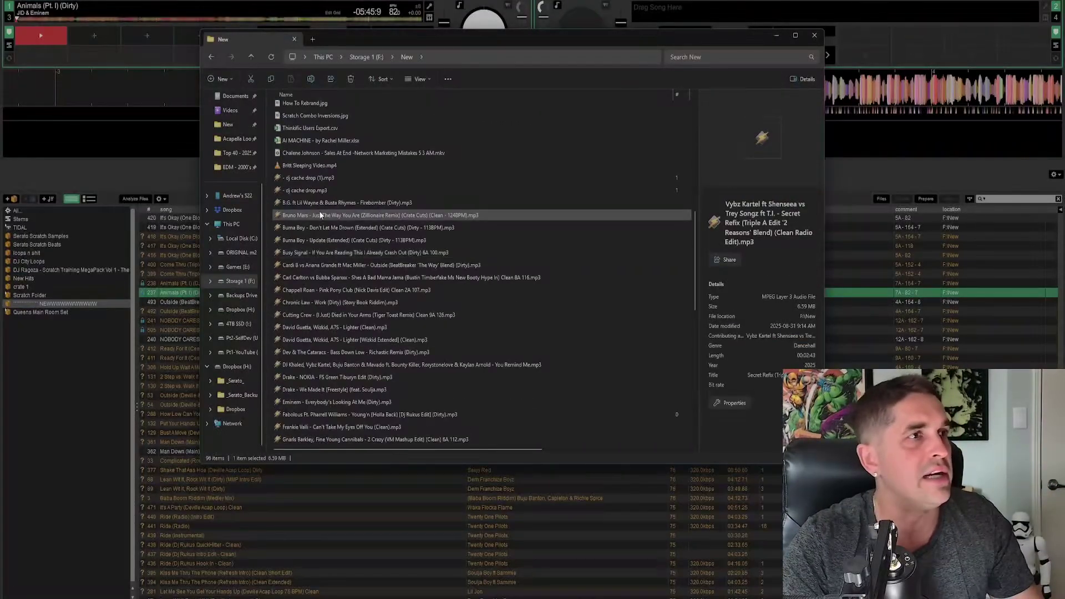
shift+click(320, 204)
scroll(359, 329, down, 4)
click(317, 292)
click(317, 291)
click(309, 312)
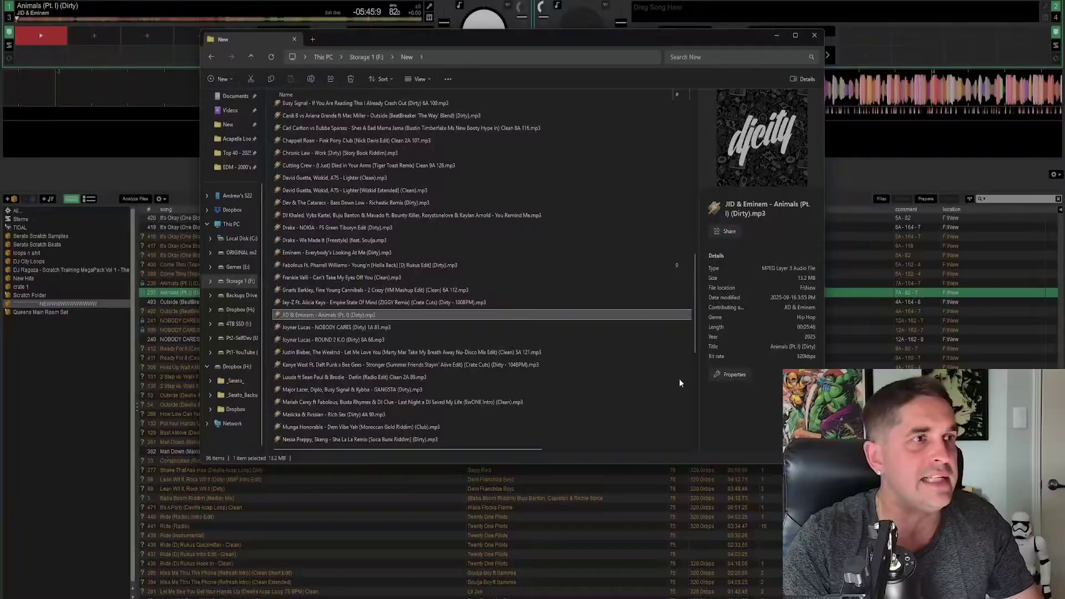
key(alt+Tab)
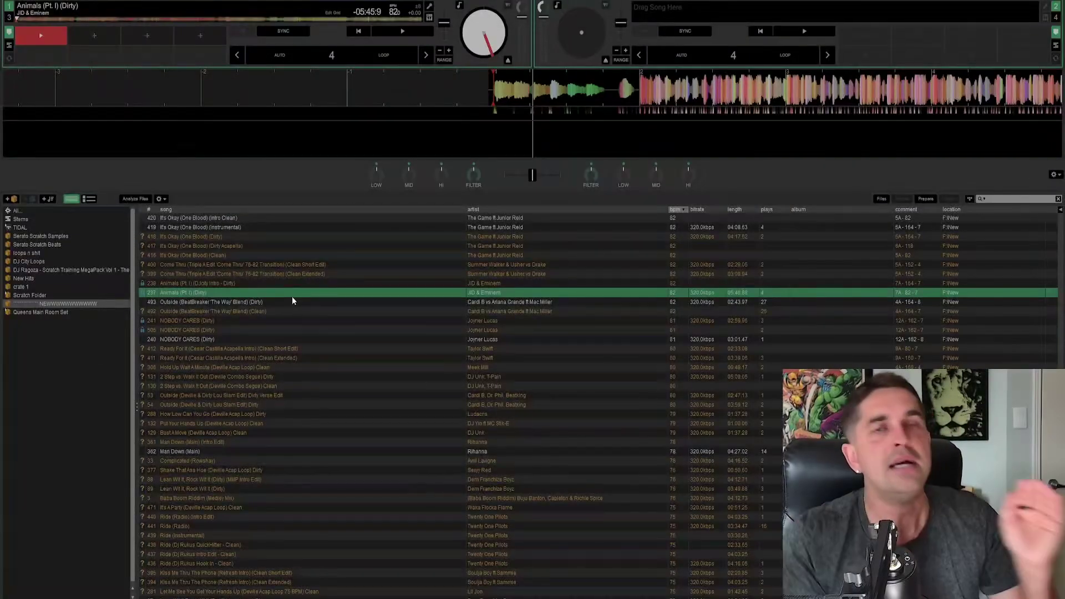
key(alt+Tab)
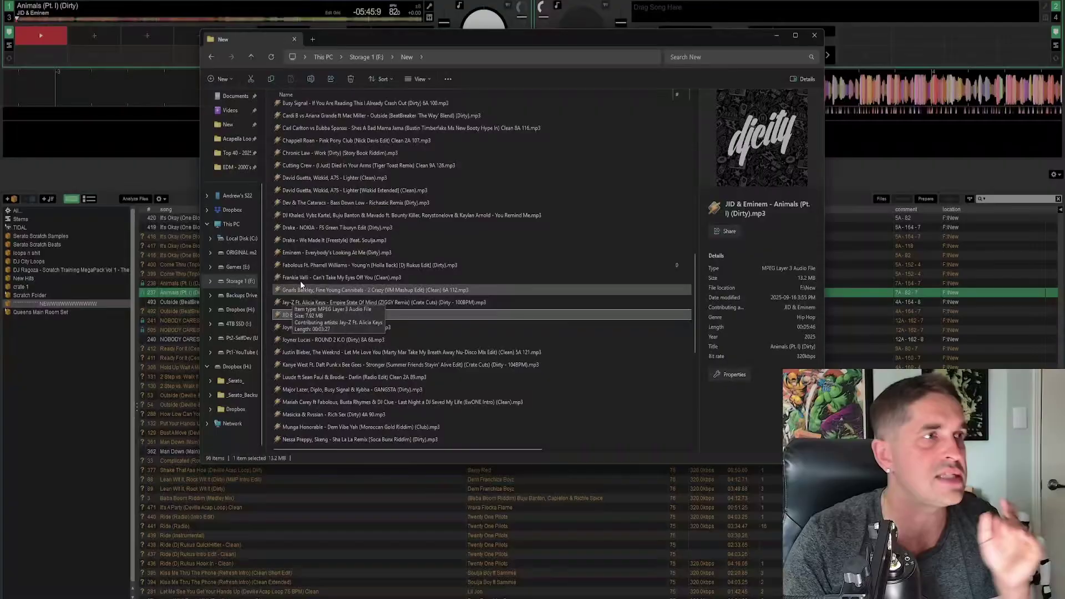
key(alt+Tab)
Step: Select all tracks in the "NEWWW..." crate and remove them from it
click(464, 368)
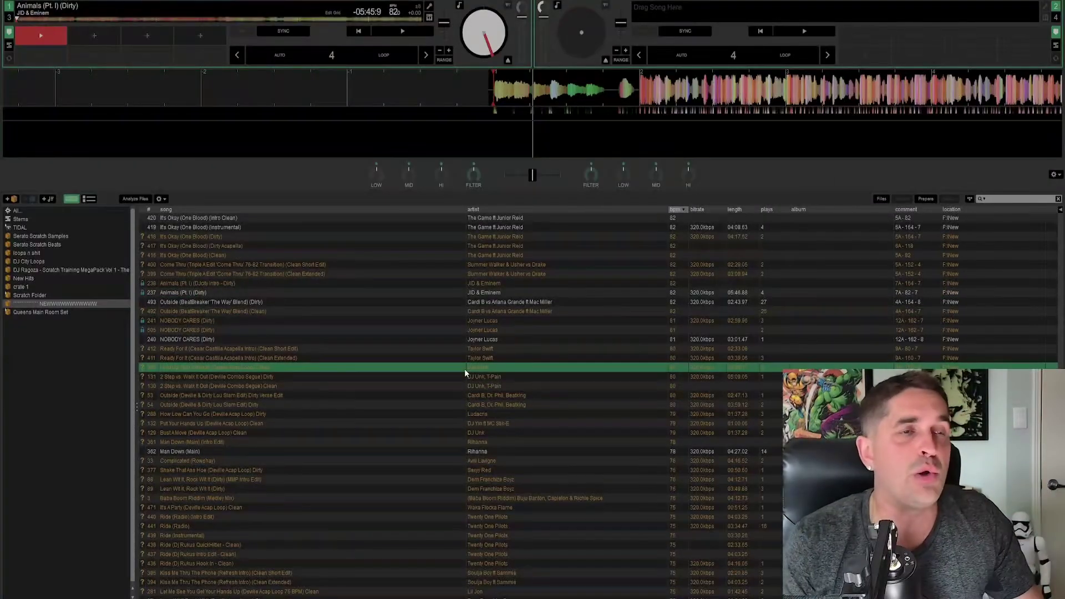
scroll(465, 368, up, 2)
key(ctrl+a)
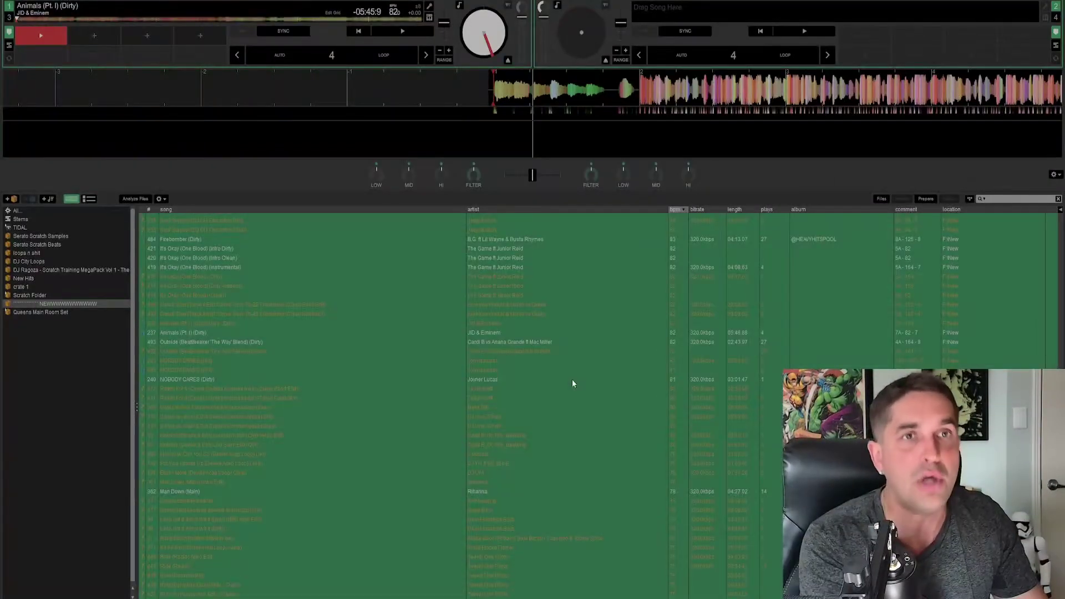
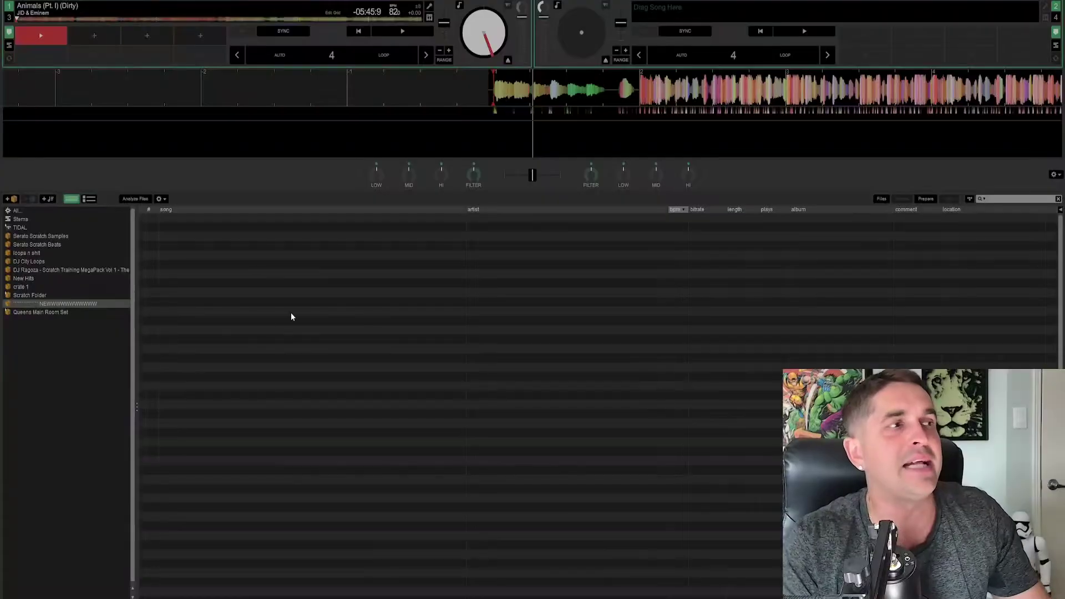
Step: In File Explorer, select the MP3s in the New folder from "Firebomber (Dirty)" through the Vybz Kartel "Secret Refix" track
key(alt+Tab)
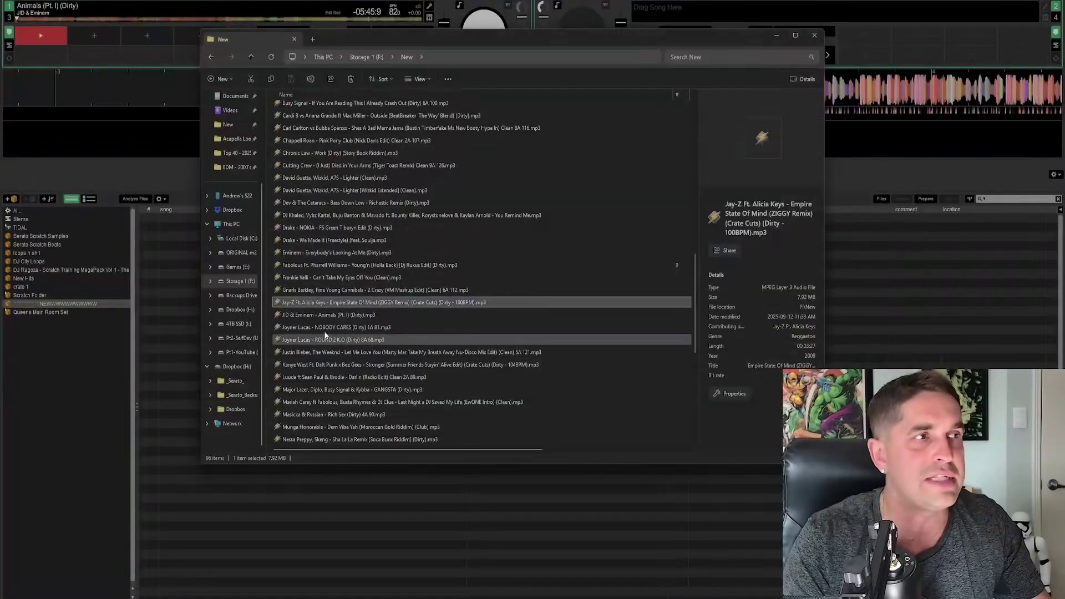
scroll(389, 222, up, 9)
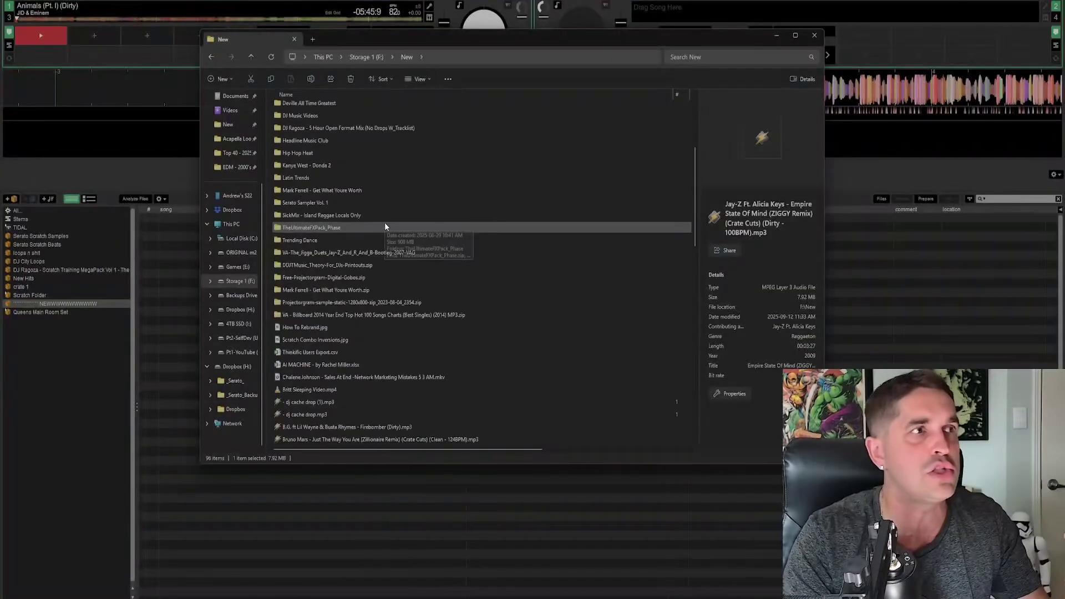
scroll(385, 227, down, 3)
click(309, 314)
scroll(366, 364, down, 15)
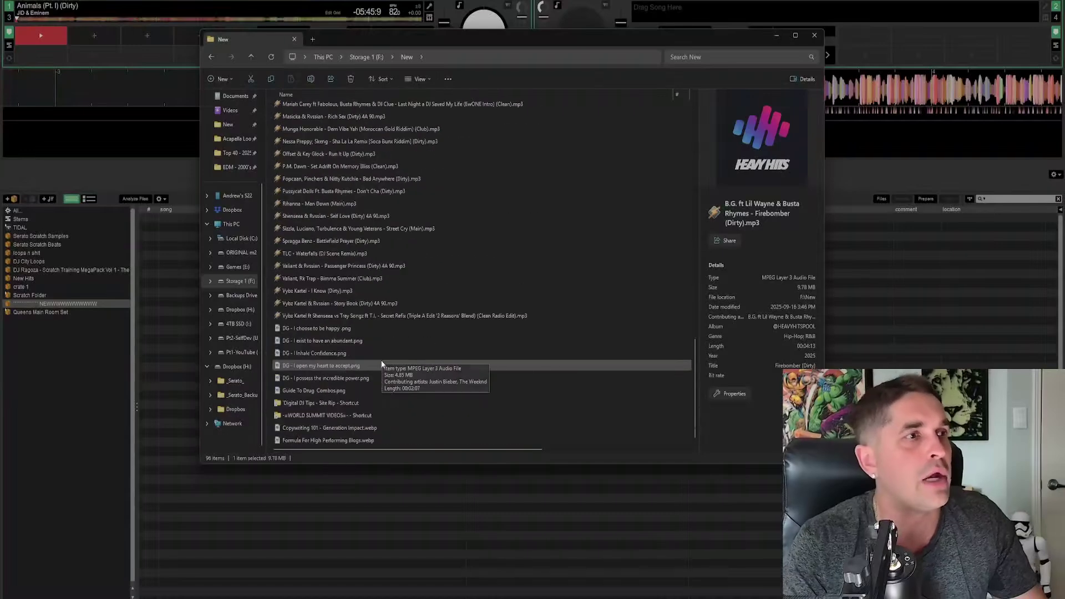
shift+click(350, 316)
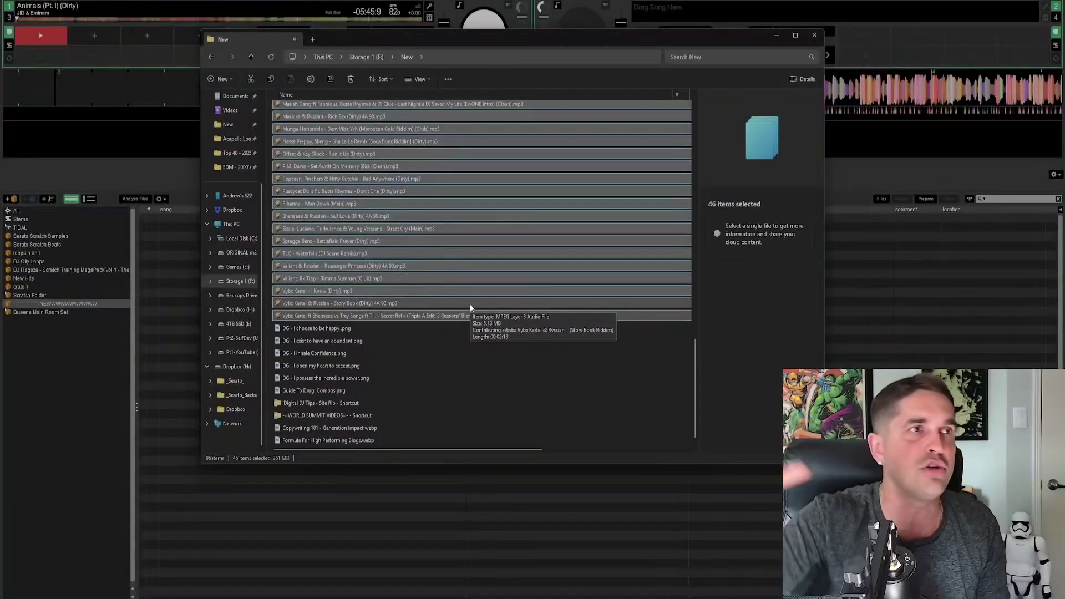
Step: From the desktop, look into the "From Tesla Than MP3 Drive" folder, close it, and open the "To Telsa FIRST" folder
click(776, 36)
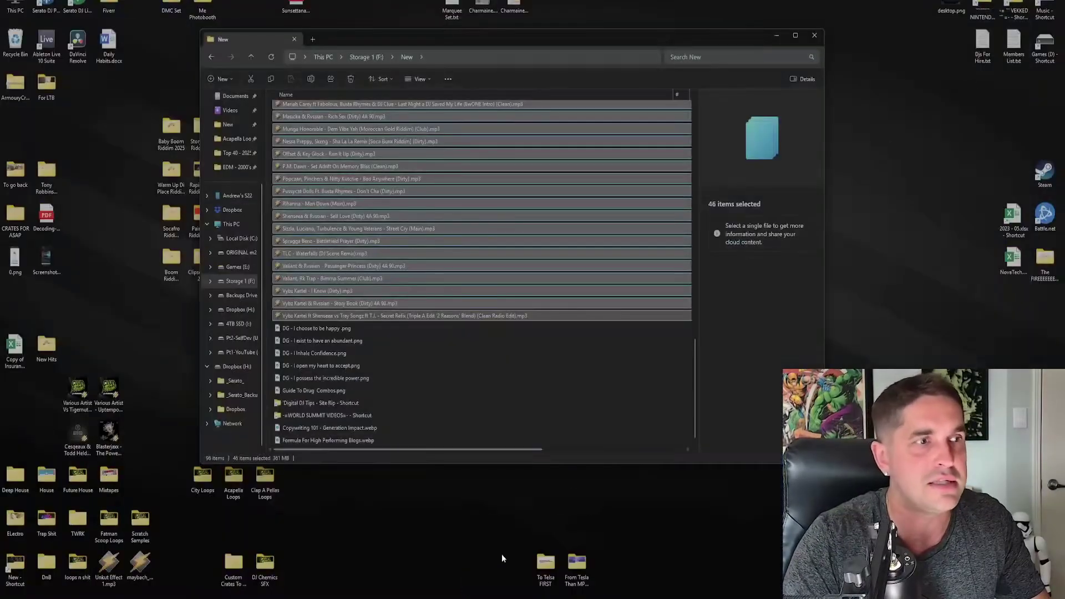
click(547, 567)
click(588, 569)
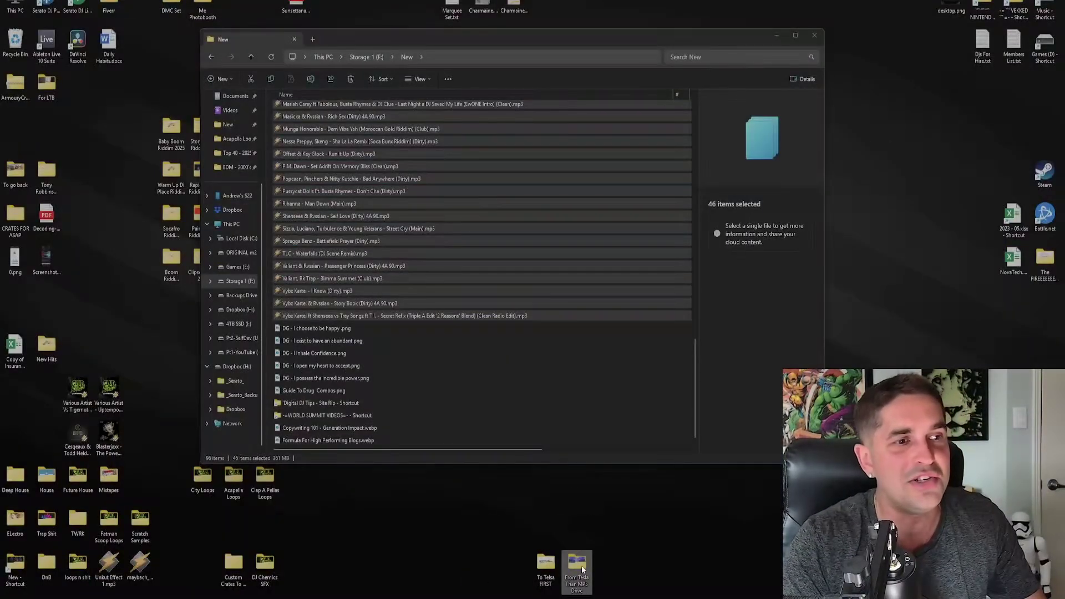
double_click(582, 565)
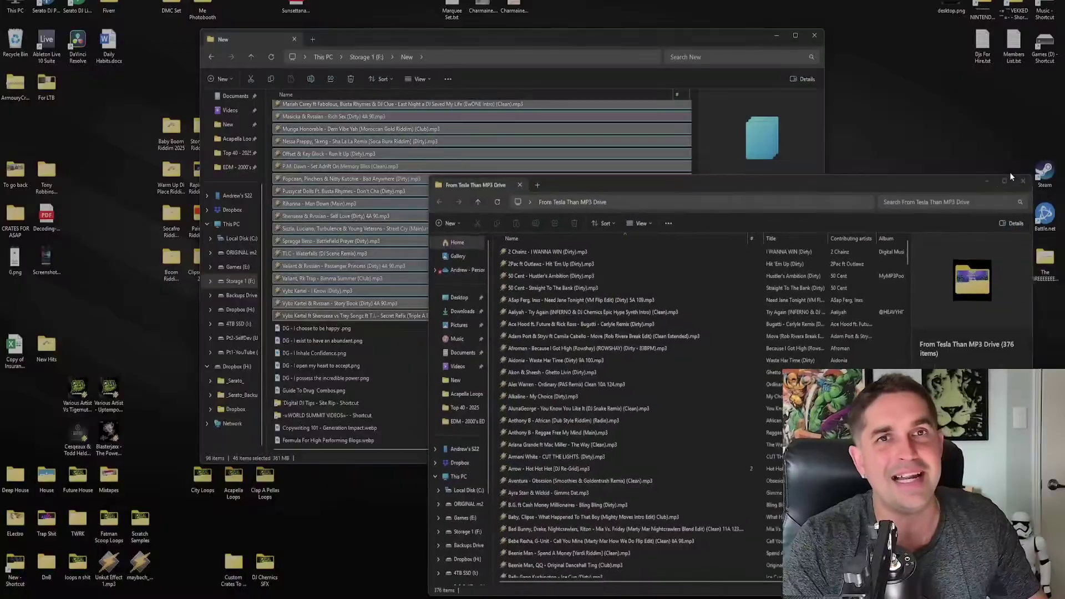
click(1023, 181)
double_click(551, 570)
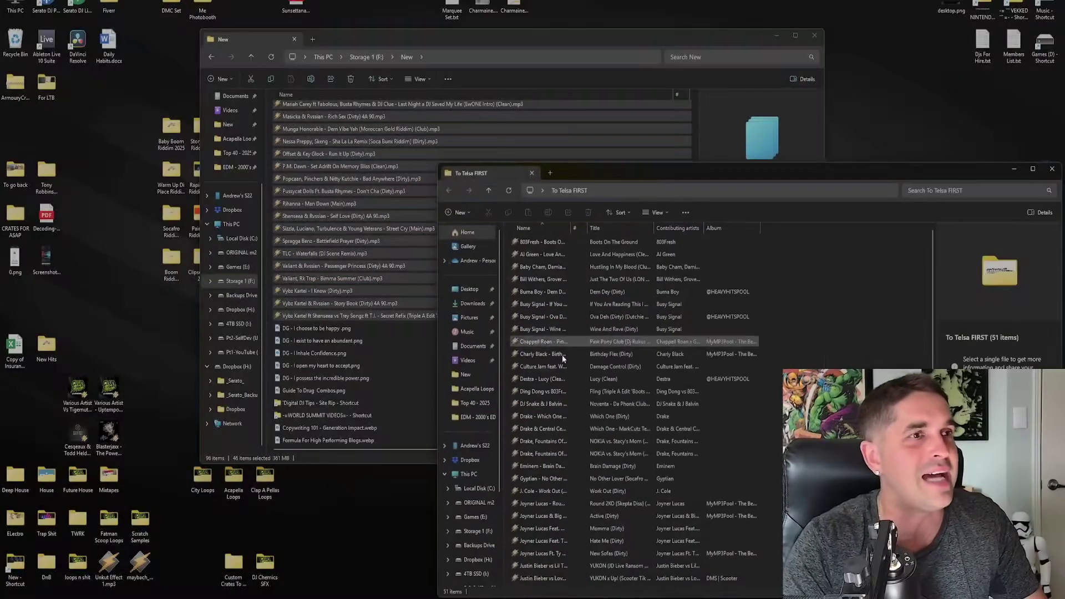
Step: Move the MP3s from "Firebomber (Dirty)" through the Vybz Kartel "Secret Refix" track from the New folder into "To Telsa FIRST"
click(391, 177)
click(365, 316)
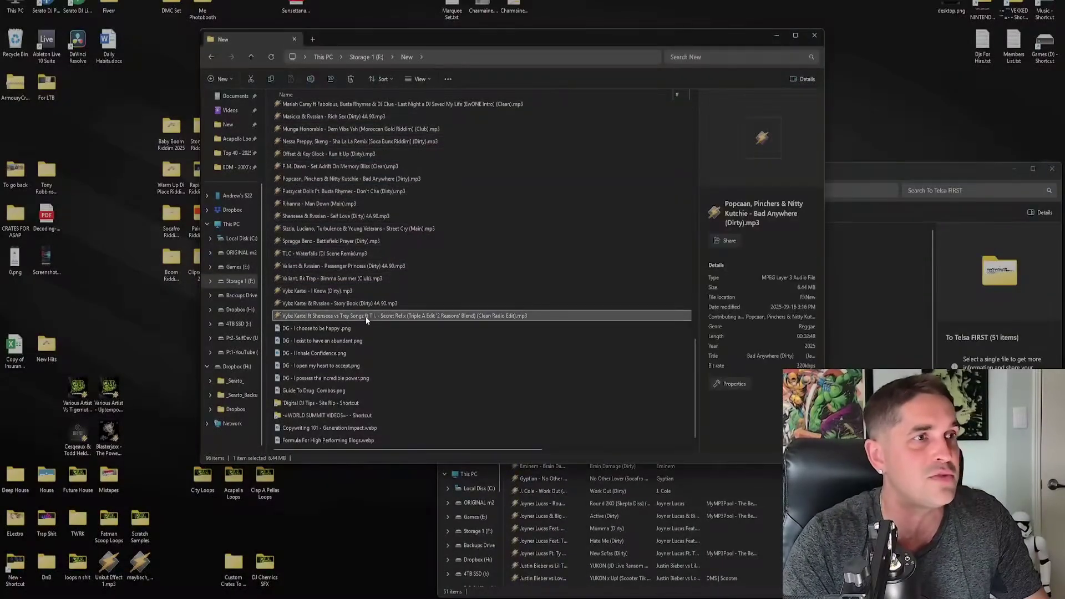
scroll(359, 289, up, 14)
shift+click(333, 267)
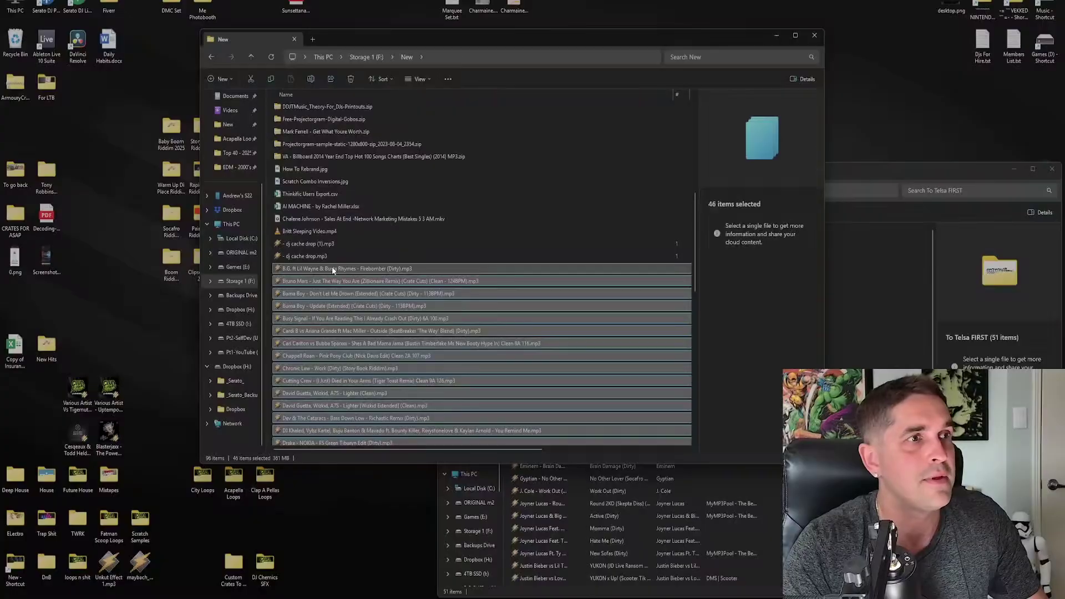
drag(332, 268, 726, 351)
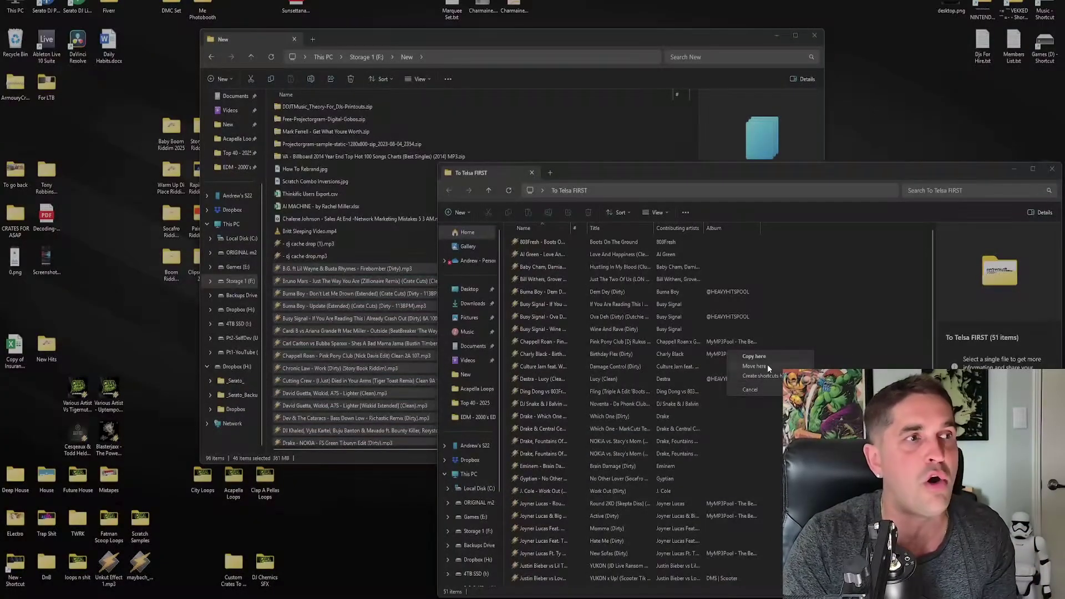
click(767, 365)
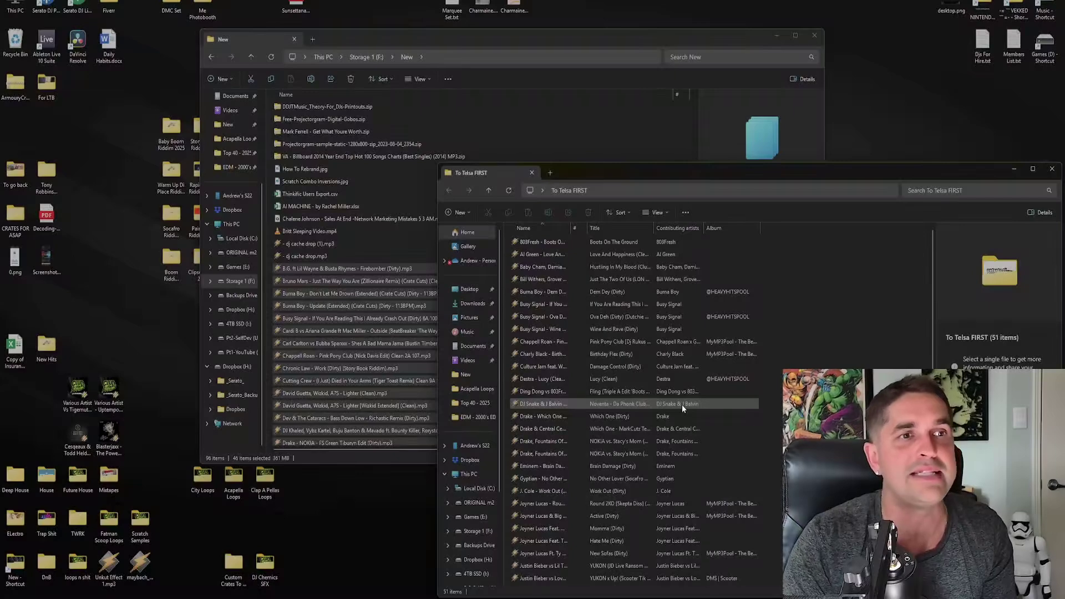
click(671, 267)
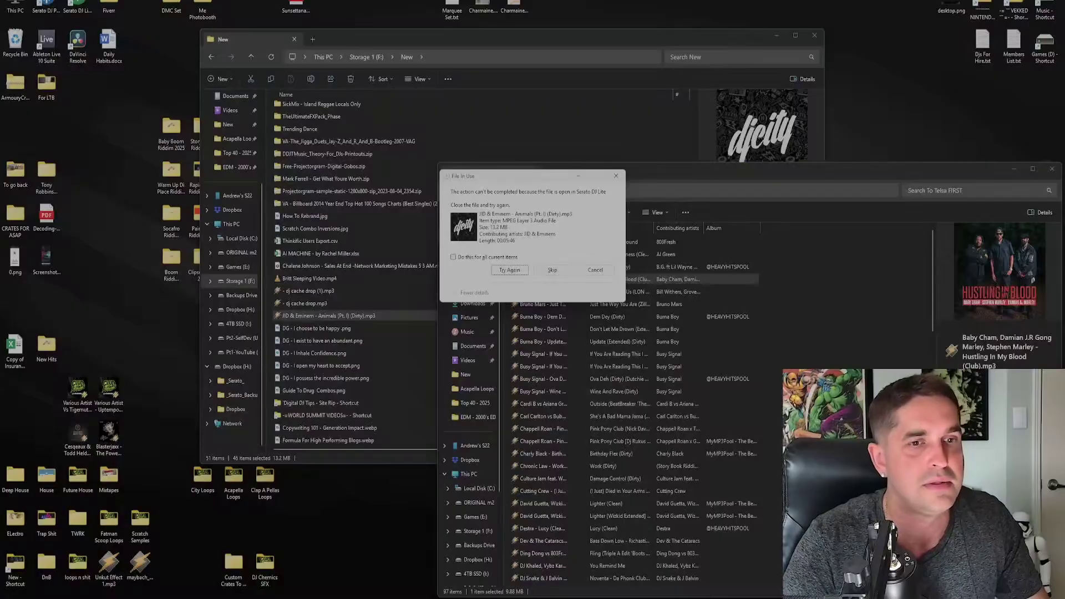
Step: Eject "Animals (Pt. I) (Dirty)" from deck 1 in Serato DJ Lite and retry moving its file
key(alt+Tab)
click(508, 60)
key(alt+Tab)
click(508, 269)
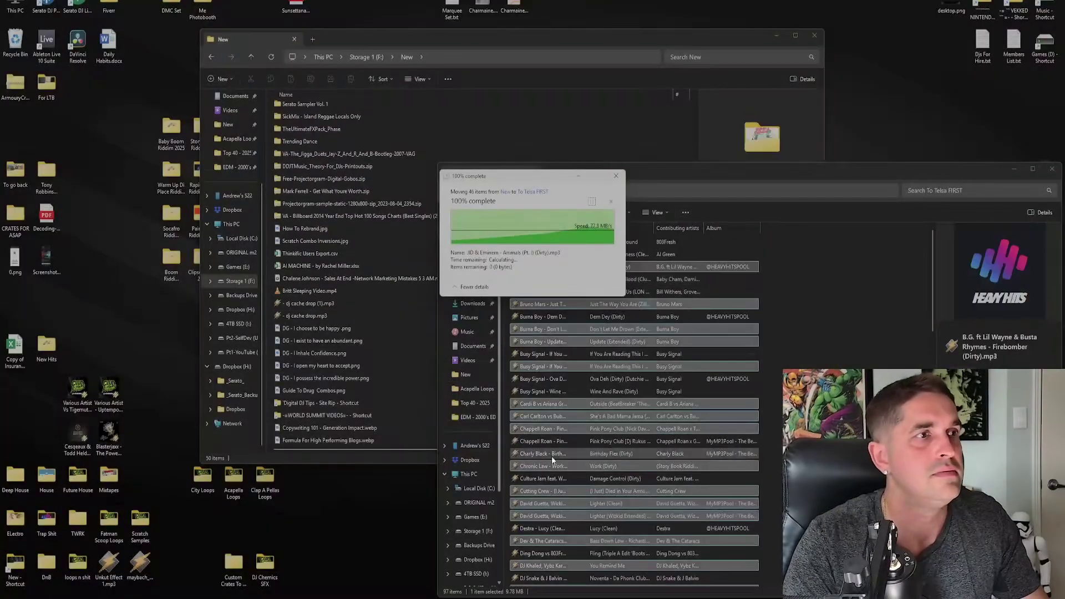
Step: Select all files in the "To Telsa FIRST" folder
key(ctrl+a)
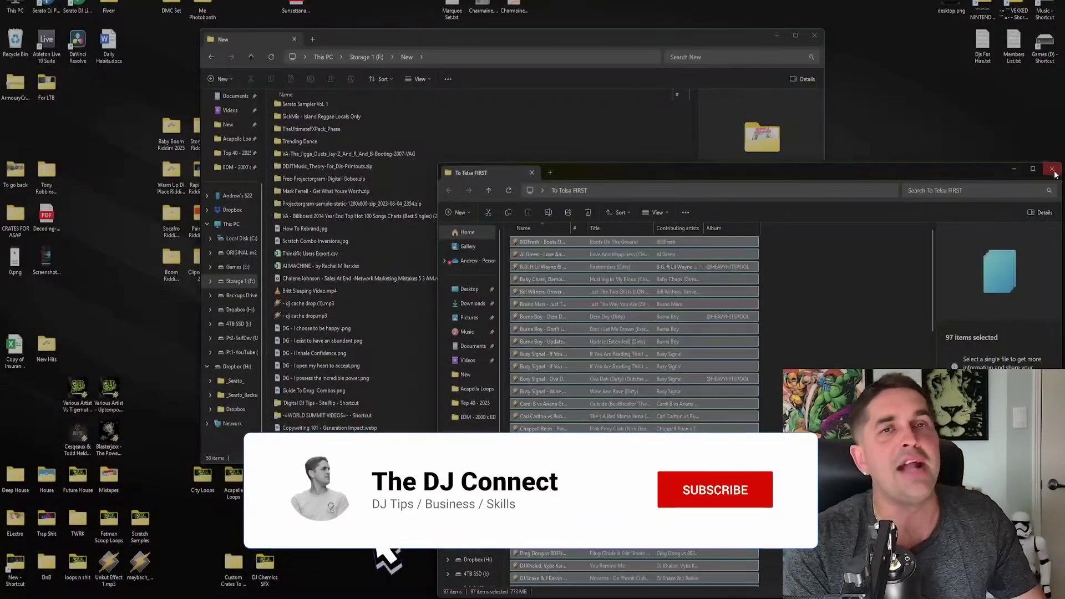
Step: Close "To Telsa FIRST", open the "From Tesla Than MP3 Drive" folder and select all of its files
click(1054, 173)
double_click(576, 568)
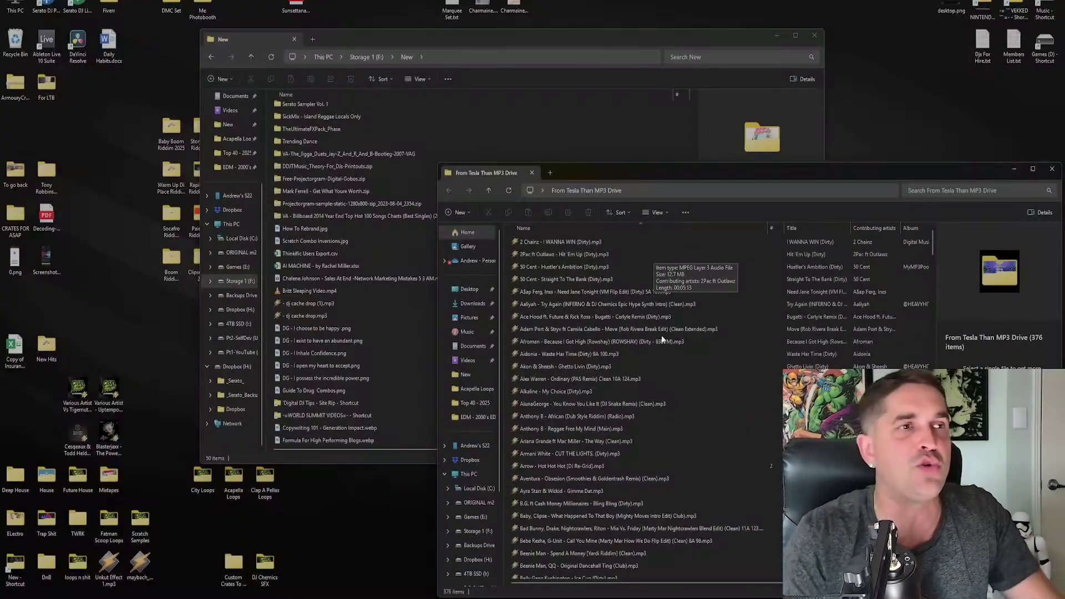
key(ctrl+a)
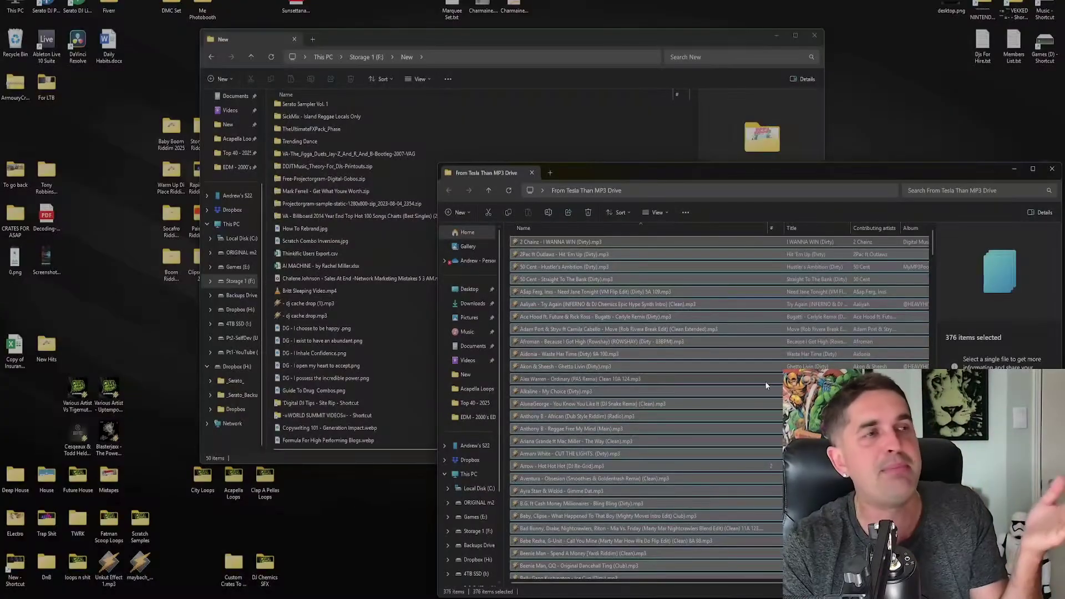
scroll(661, 415, down, 15)
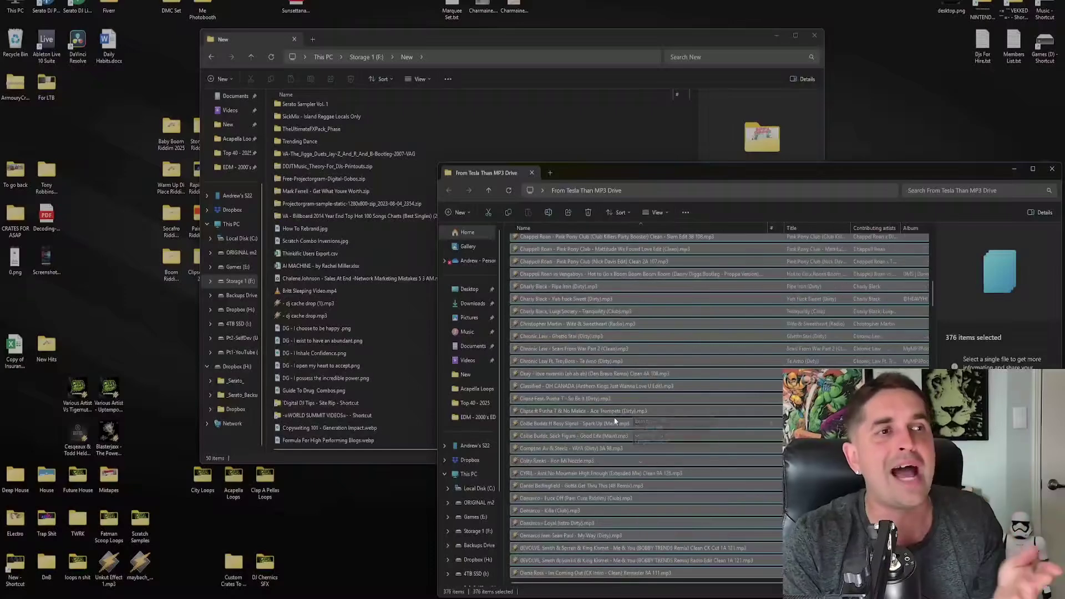
scroll(614, 421, down, 6)
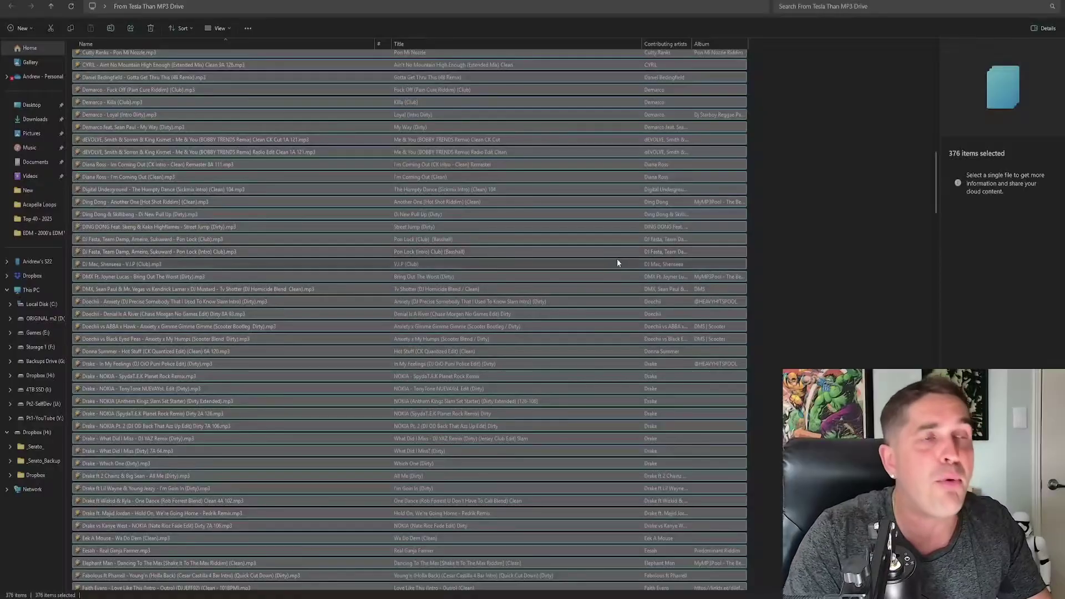
Step: Switch to Serato DJ Lite, show the contents of the "NEWWW..." crate, and return to the folder window
key(alt+Tab)
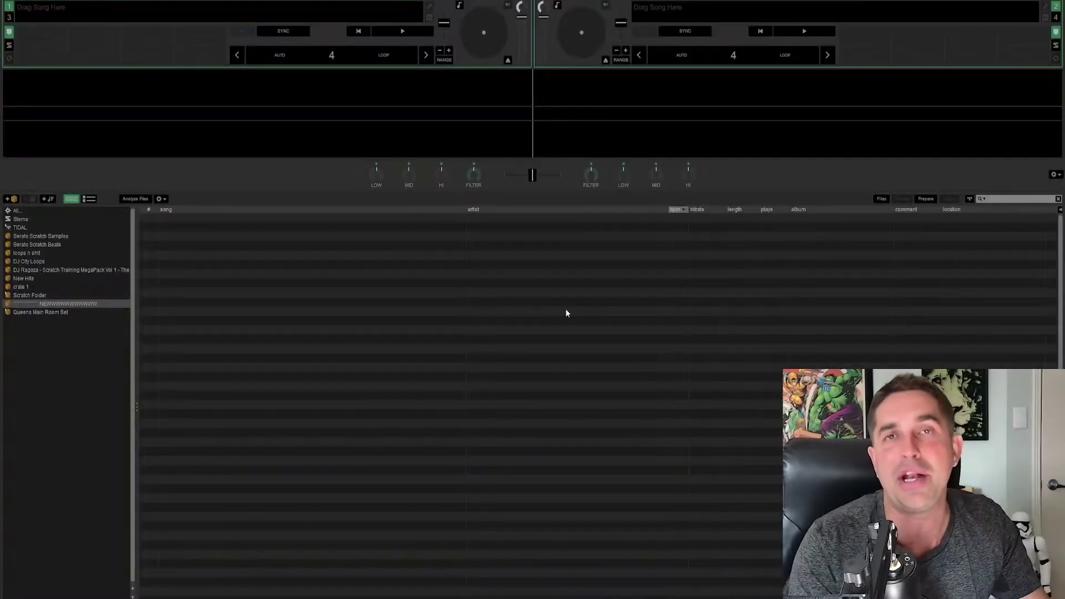
click(48, 366)
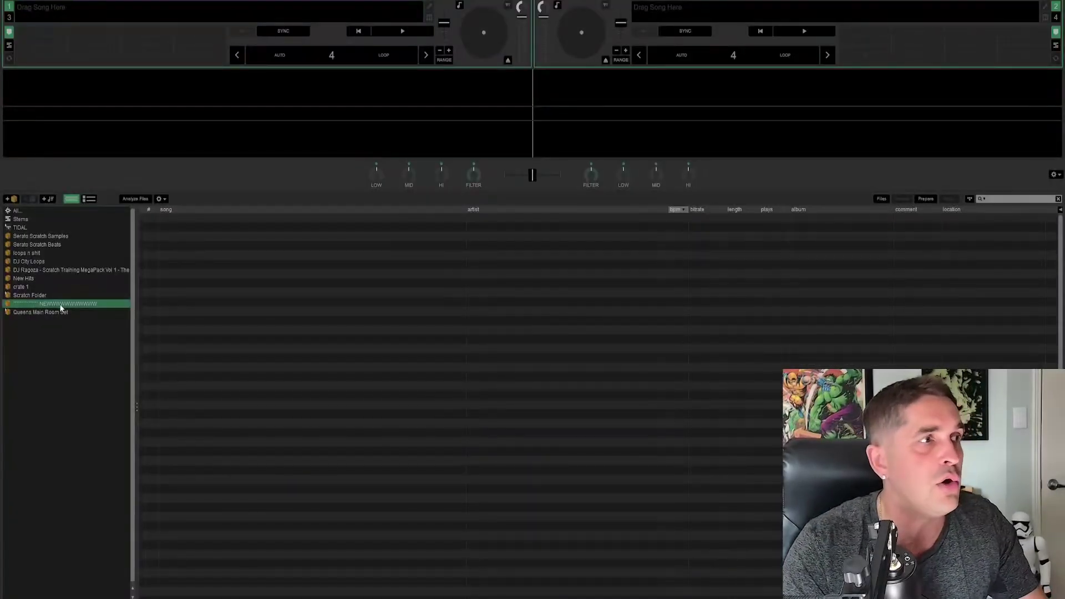
click(466, 310)
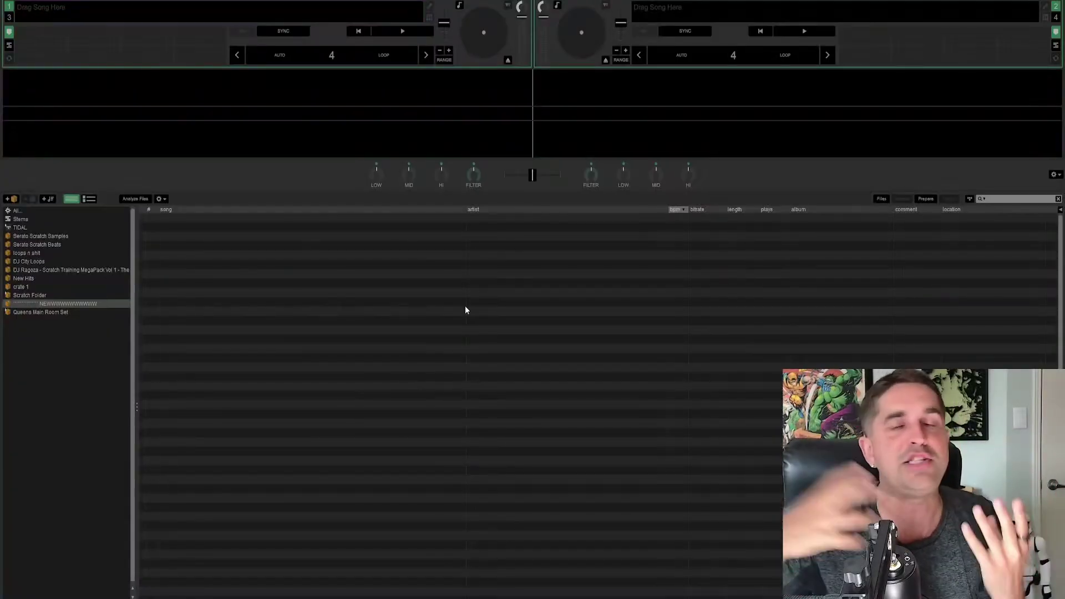
key(alt+Tab)
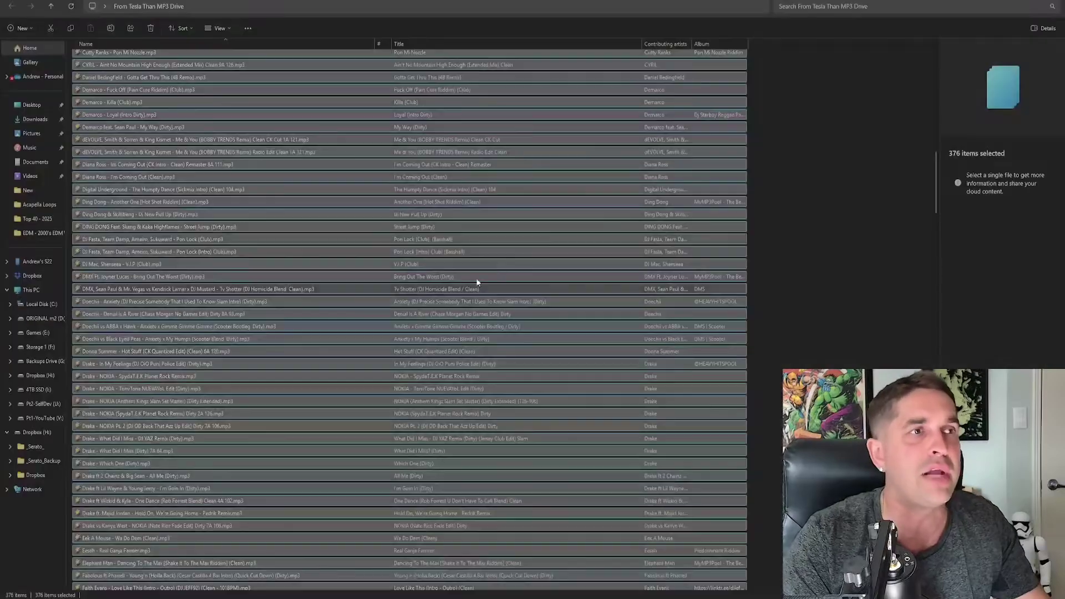
Step: In Serato DJ Lite, browse the computer's files on Local Disk (C:) to the Desktop and open "From Tesla Than MP3 Drive"
key(alt+Tab)
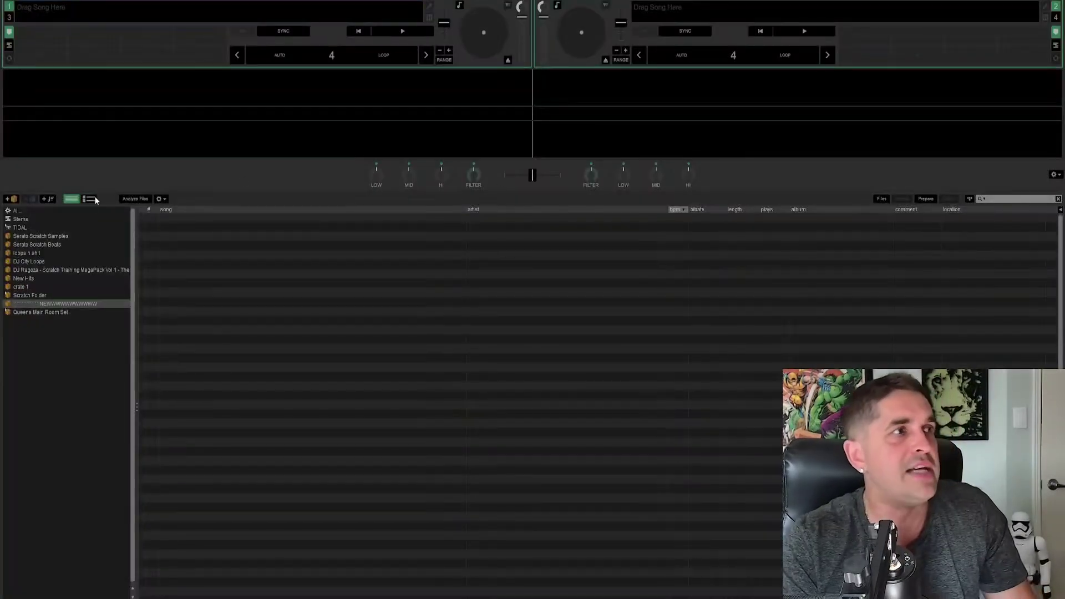
click(881, 200)
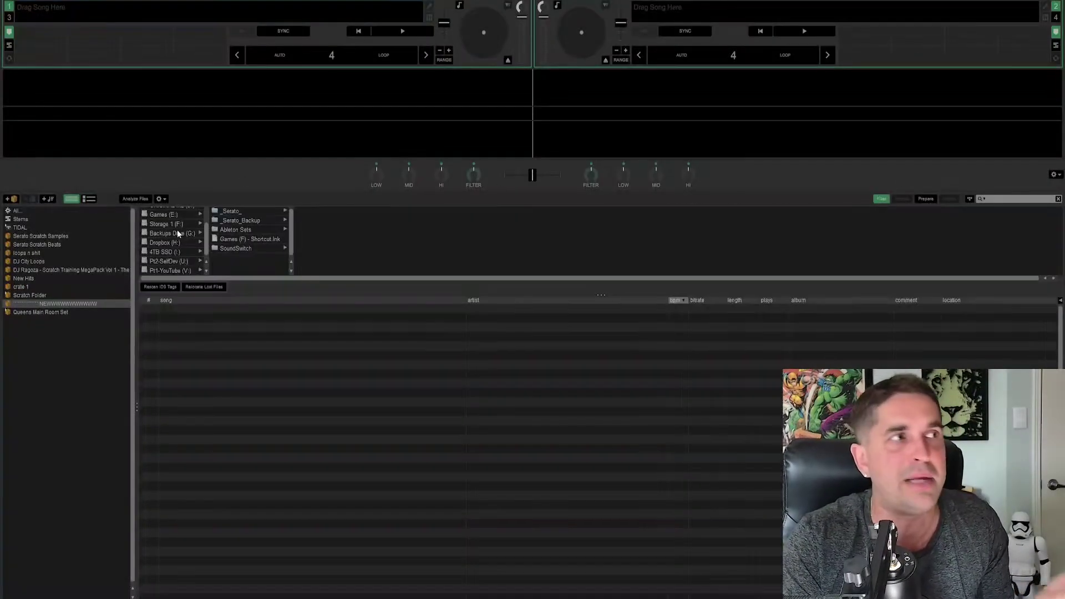
scroll(171, 245, up, 3)
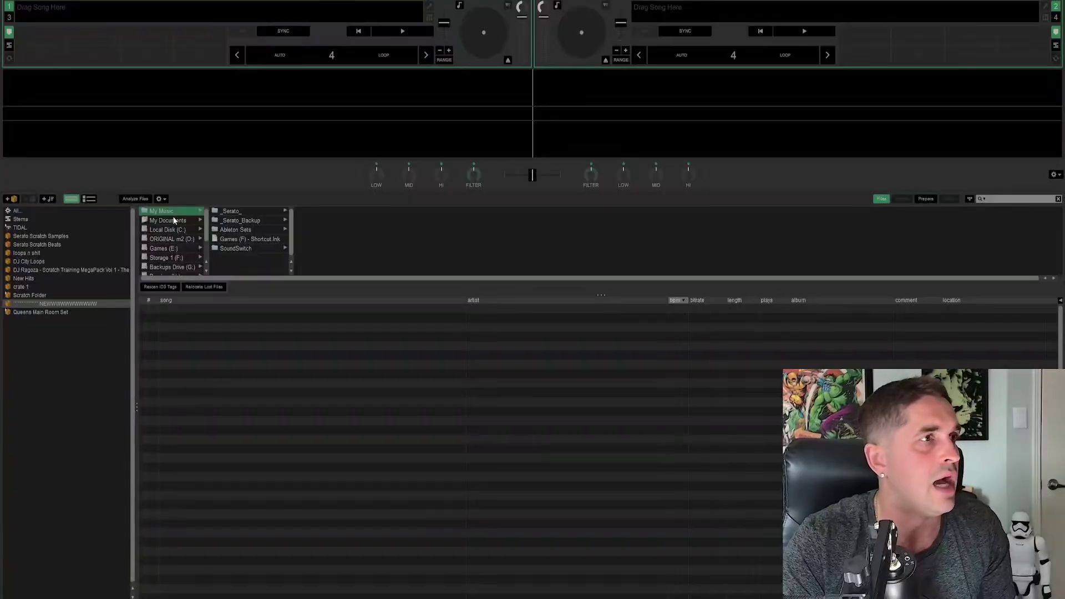
click(168, 229)
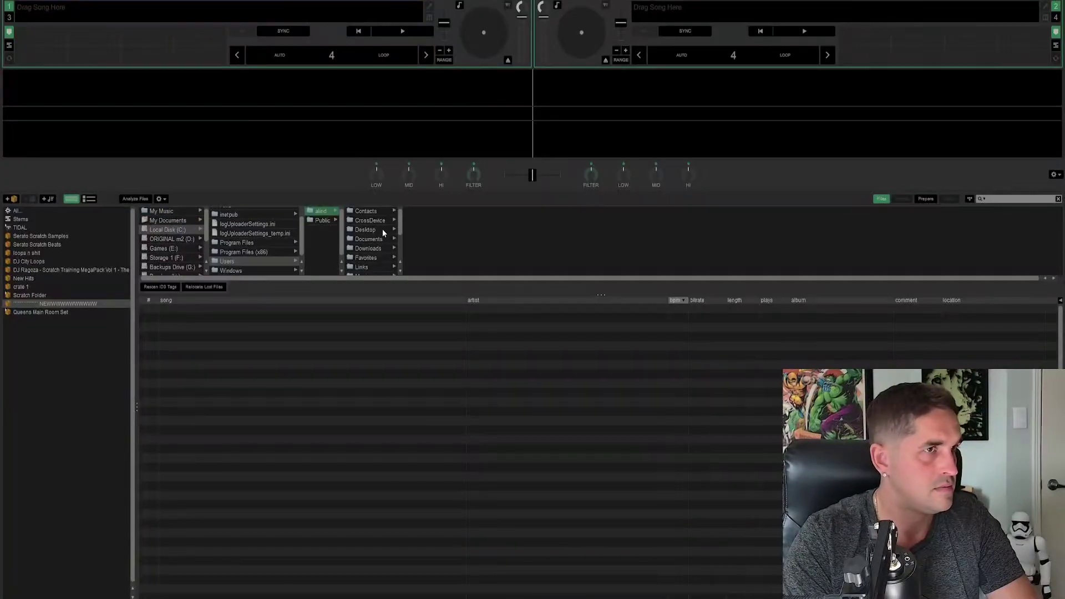
click(383, 230)
scroll(438, 239, down, 2)
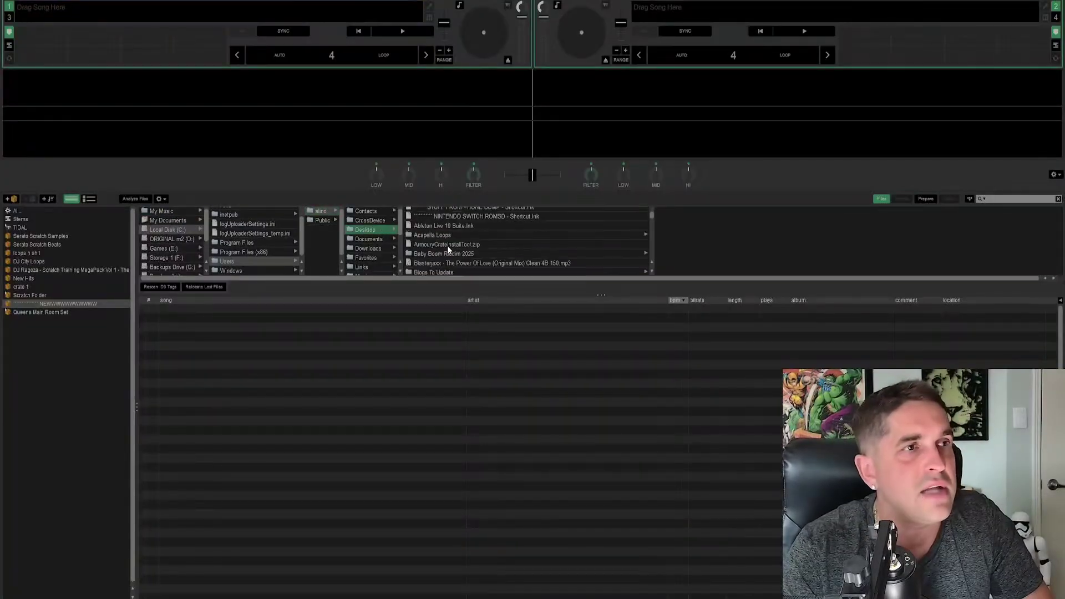
scroll(461, 236, down, 10)
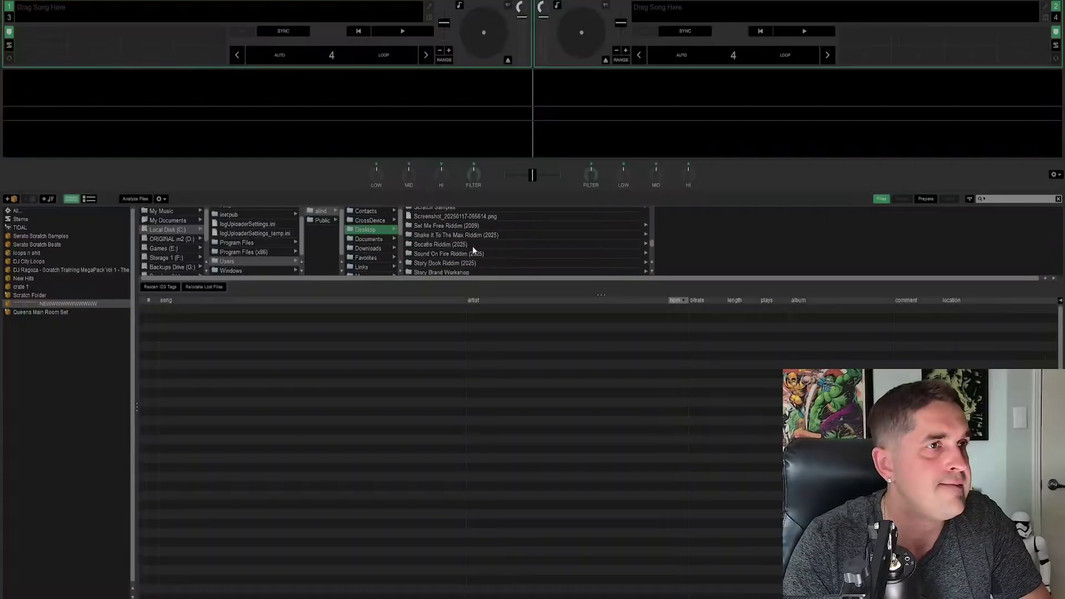
scroll(458, 251, up, 6)
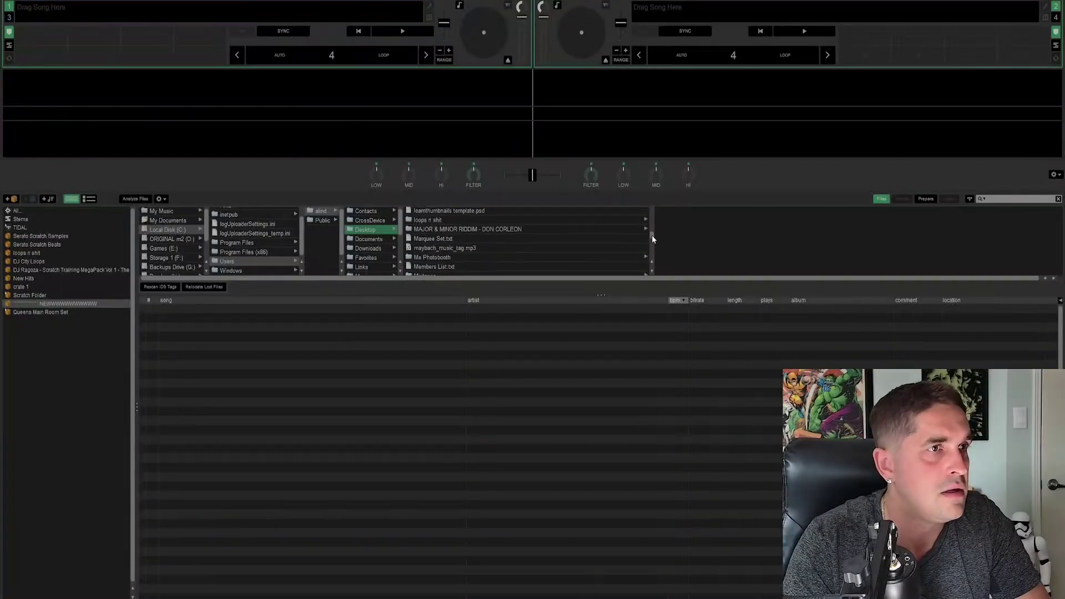
click(457, 254)
Step: Add all tracks from the "From Tesla Than MP3 Drive" folder to the "NEWWW..." crate
click(797, 221)
key(ctrl+a)
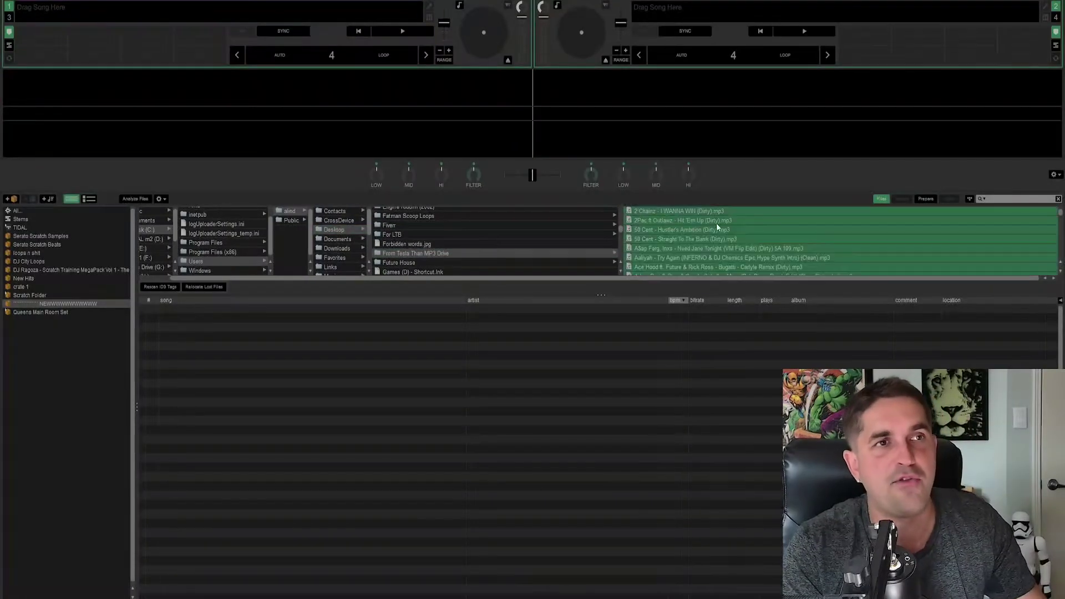
drag(724, 226, 66, 303)
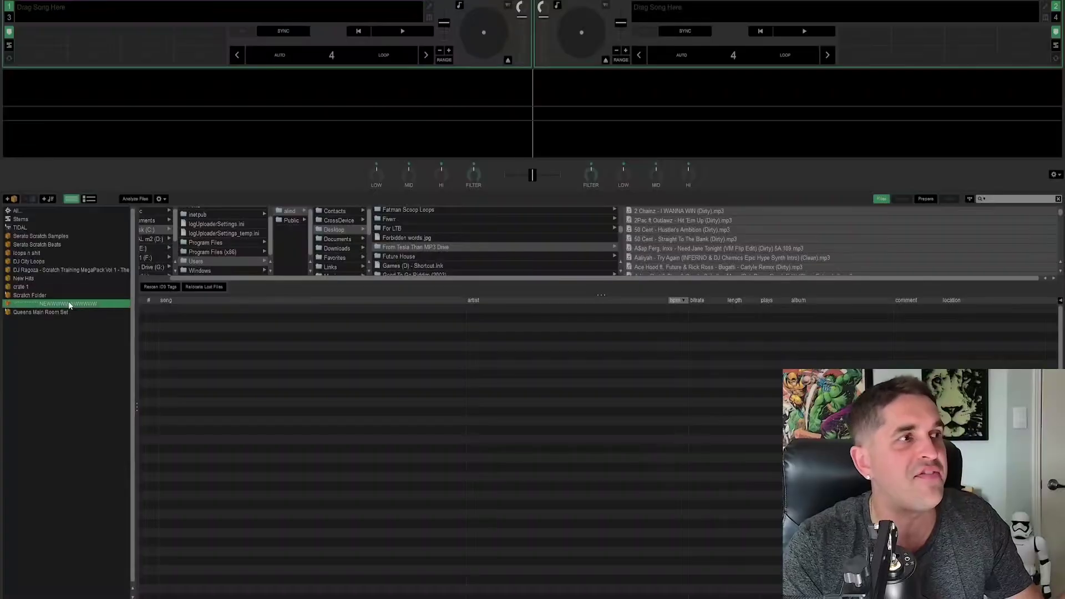
Step: Move the location column beside the bitrate column in the track list and widen it to show the full file paths
click(346, 391)
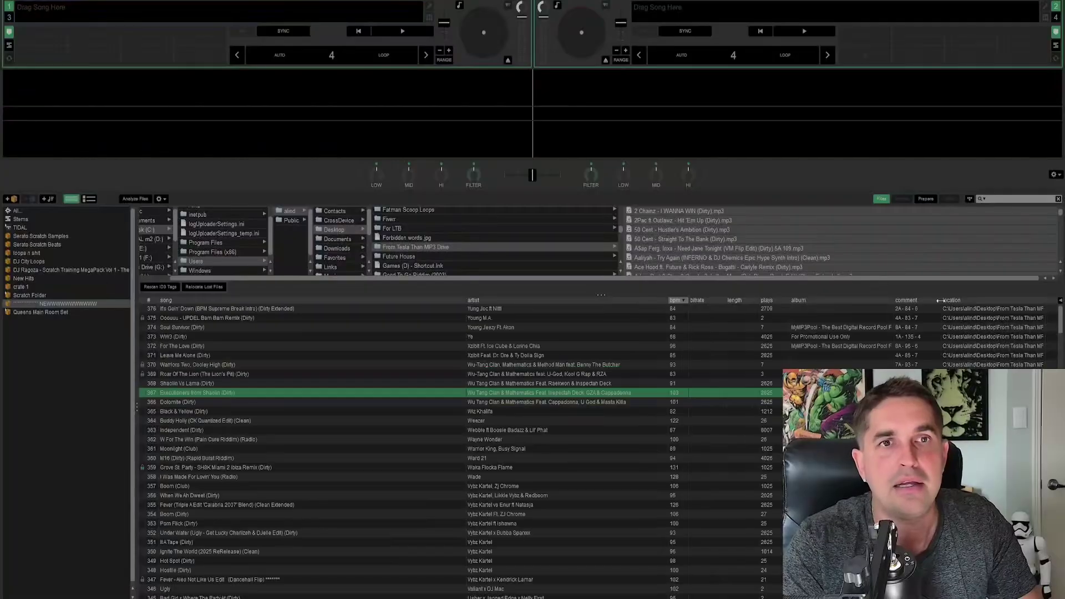
drag(960, 301, 736, 302)
drag(832, 303, 967, 304)
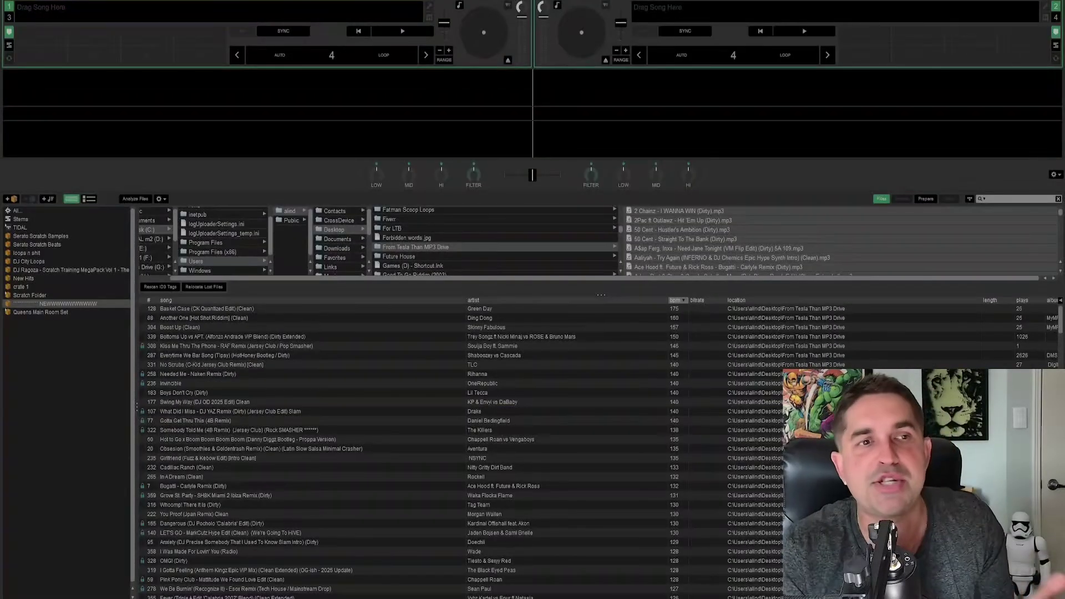
Step: Load "In A Dream (Clean)", "Bugatti - Carlyle Remix (Dirty)" and "Grove St. Party - SH8K Miami 2 Ibiza Remix (Dirty)" in turn onto deck 1
click(389, 411)
scroll(389, 411, down, 1)
click(388, 436)
key(shift+Left)
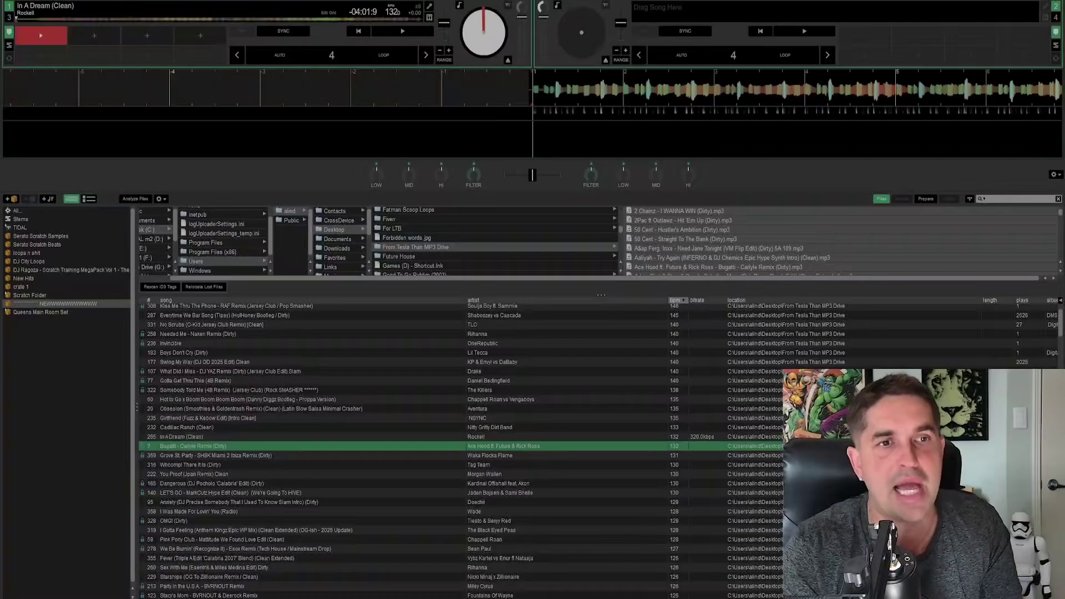
key(shift+Left)
key(Down)
key(shift+Left)
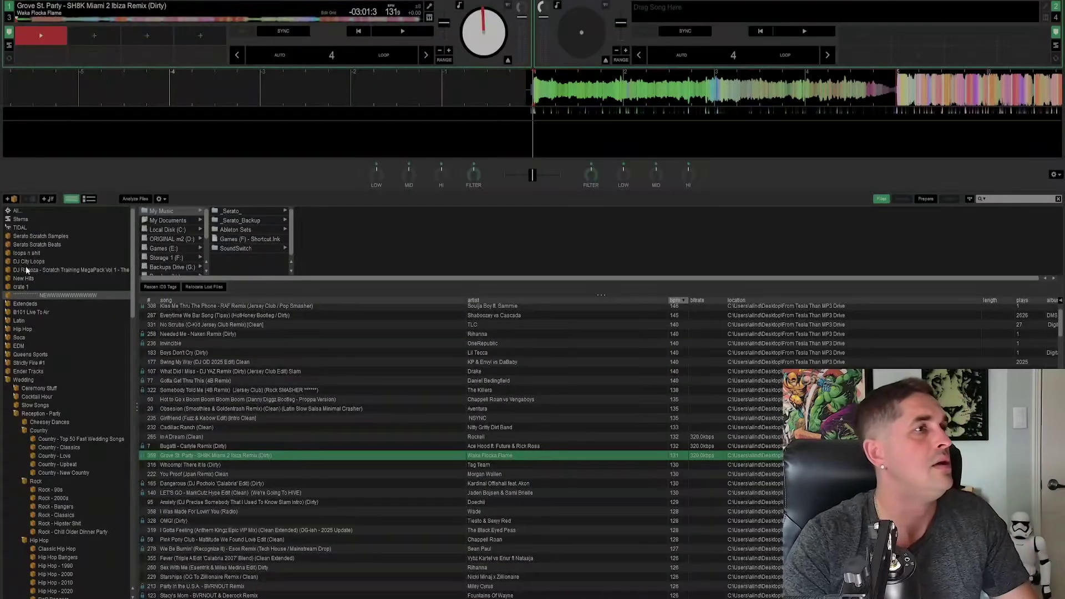
Step: Examine the file locations of tracks in the Wedding crate's "Hip Hop - 1990" and "Hip Hop - 2000" subcrates
scroll(61, 345, down, 4)
scroll(61, 345, down, 7)
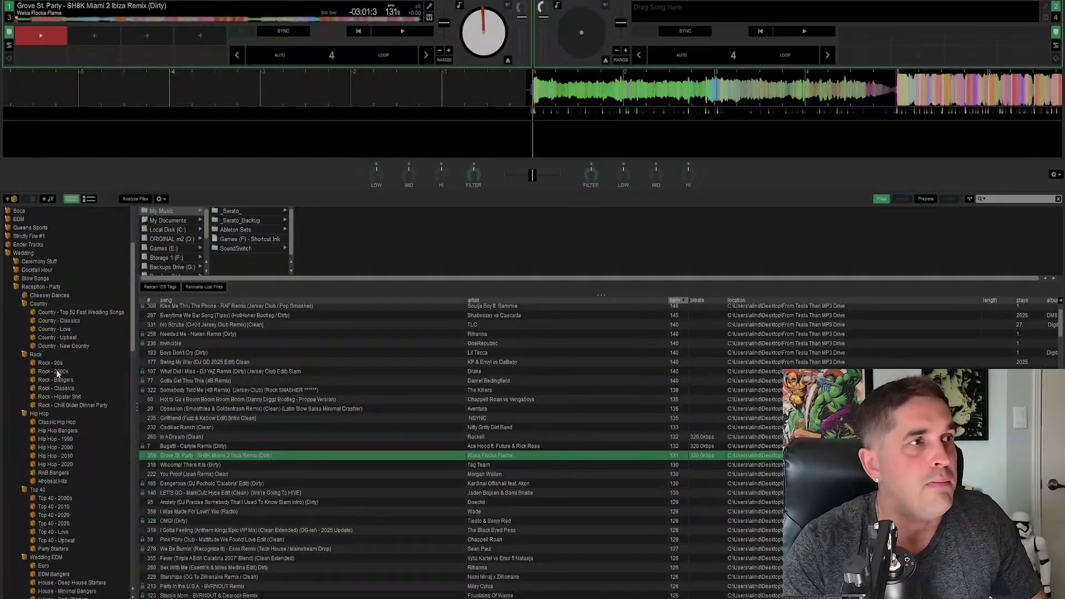
scroll(59, 380, up, 1)
click(53, 393)
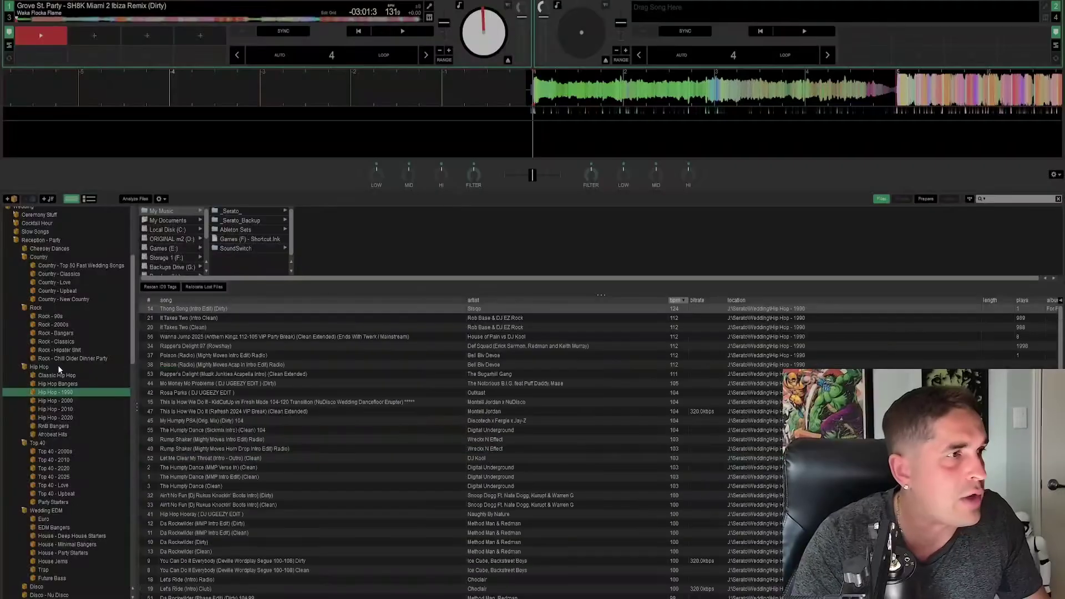
click(57, 366)
click(67, 400)
Step: Browse to the J: drive in Serato's file browser and open its "Serato" folder
scroll(164, 267, down, 3)
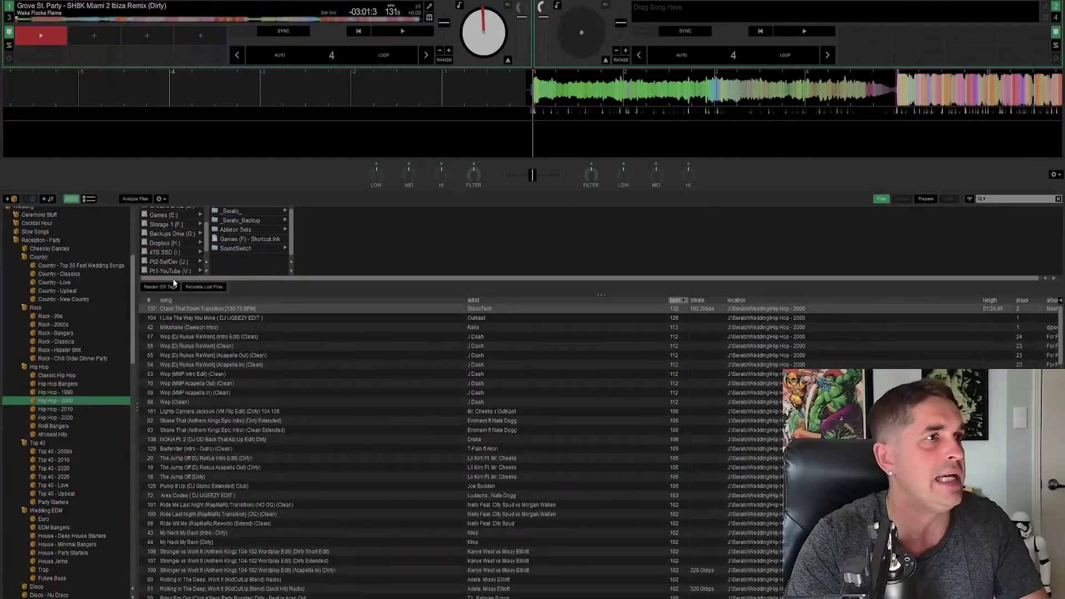
click(172, 271)
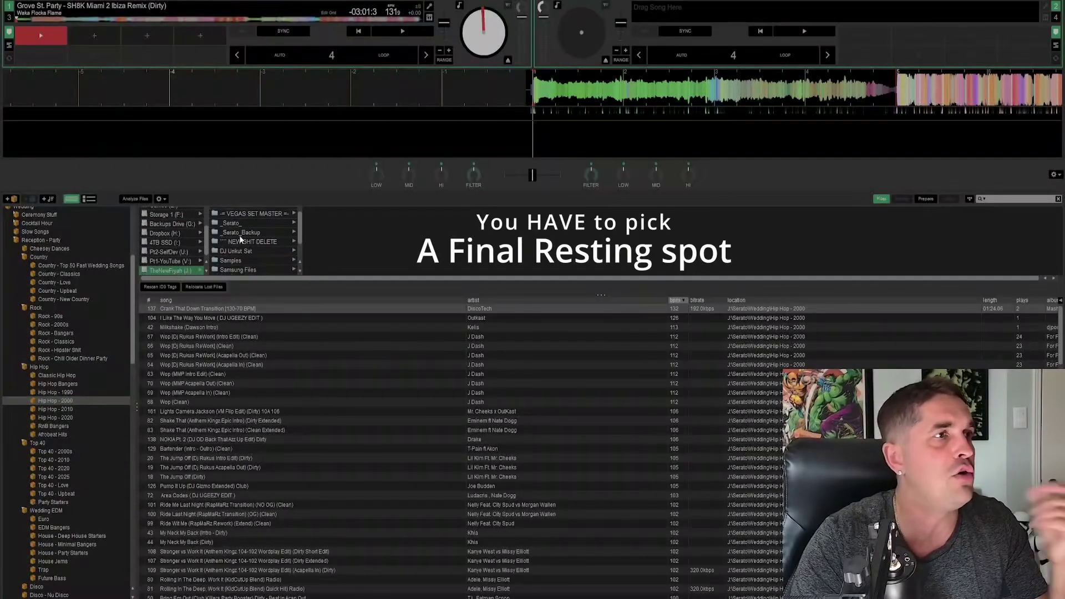
scroll(240, 235, down, 2)
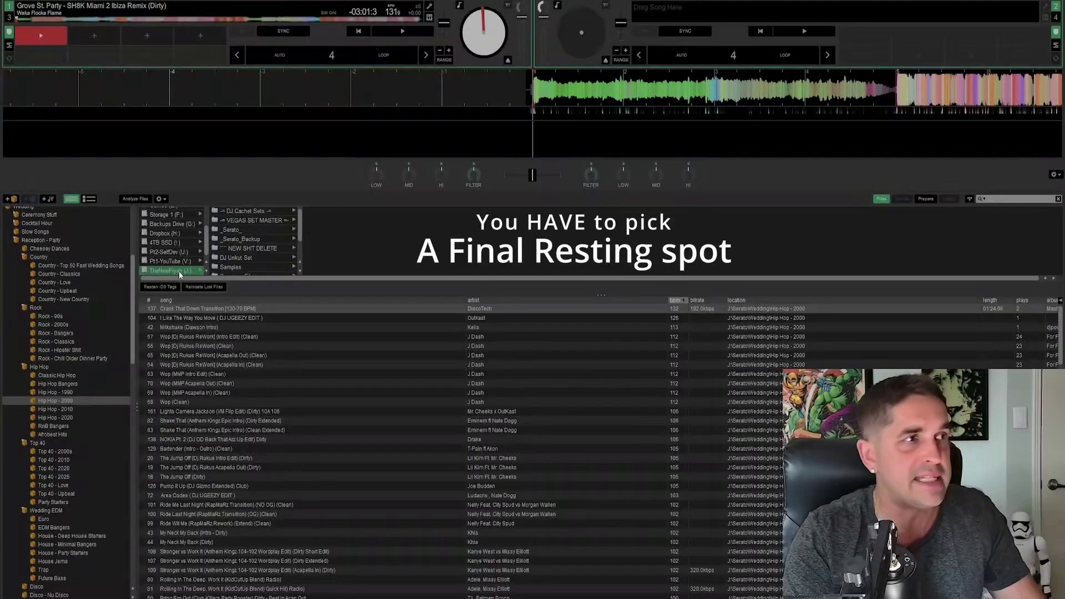
click(230, 270)
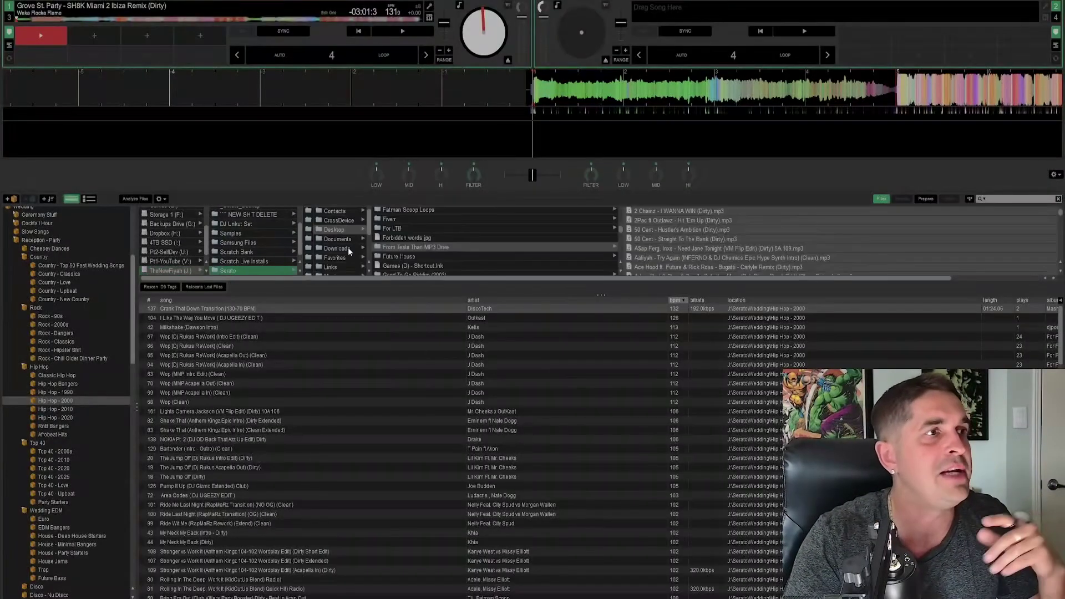
scroll(430, 238, down, 1)
scroll(335, 232, down, 1)
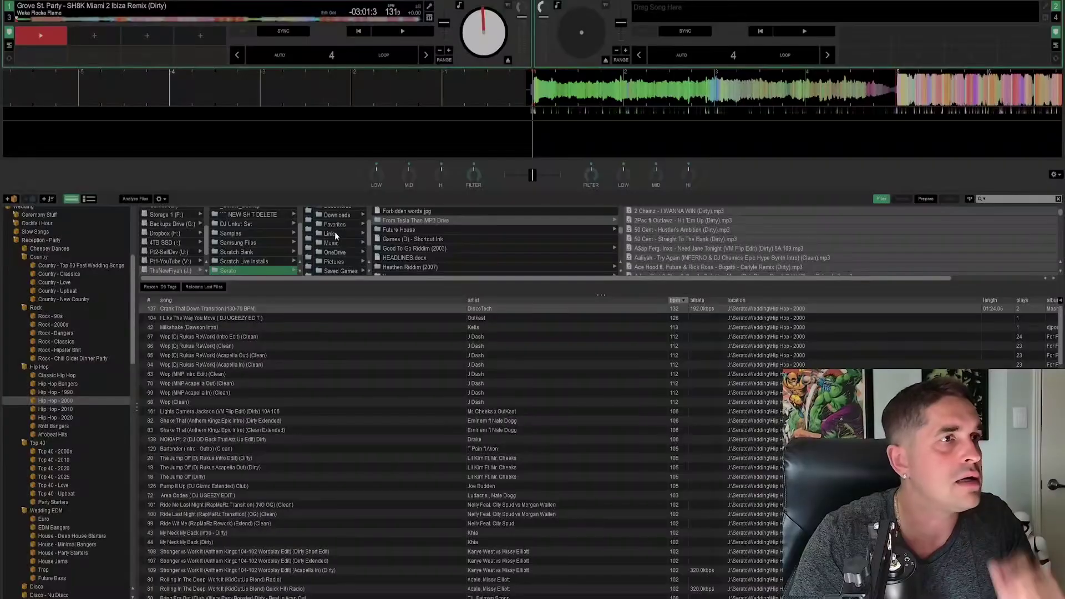
Step: Open the "All Killer - No Filler" folder and look through its genre subfolders from "60's Hits" to the Dancehall folders
key(Right)
key(Right)
key(Left)
key(Down)
click(338, 238)
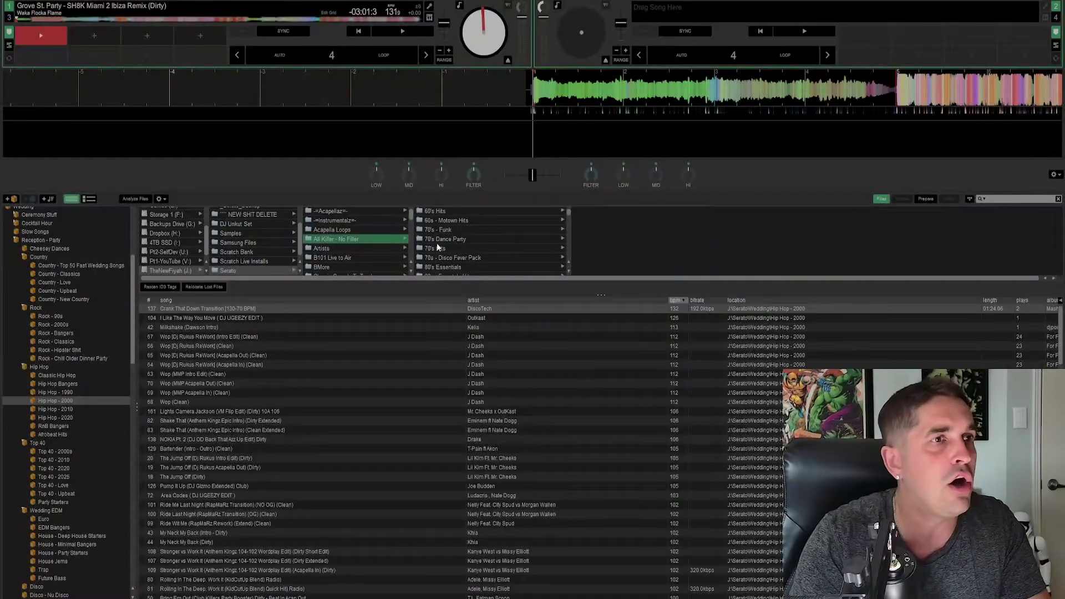
scroll(469, 245, down, 5)
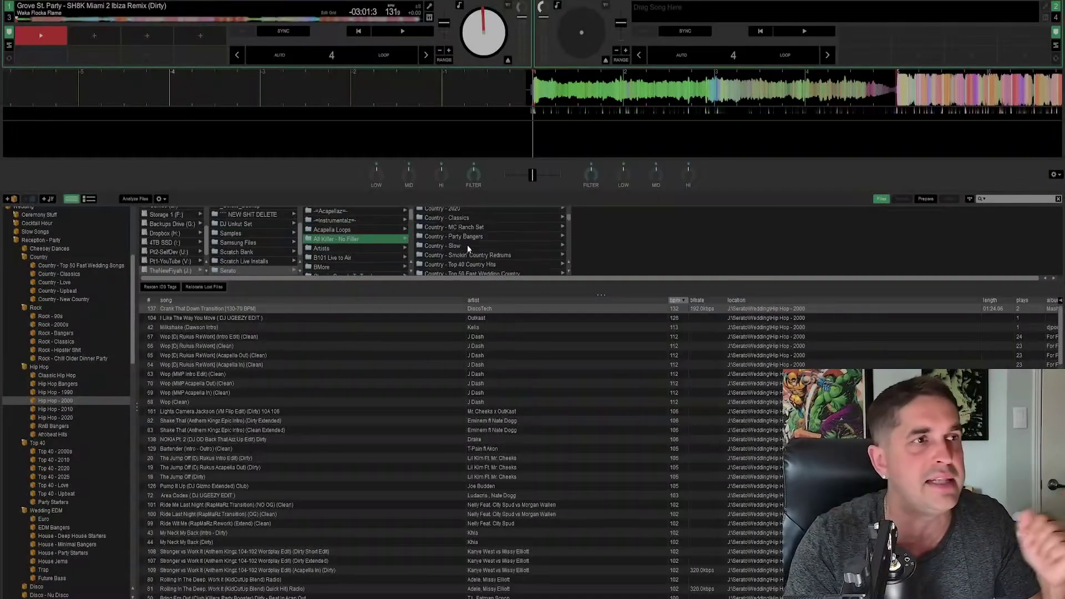
scroll(468, 245, down, 4)
scroll(49, 269, up, 2)
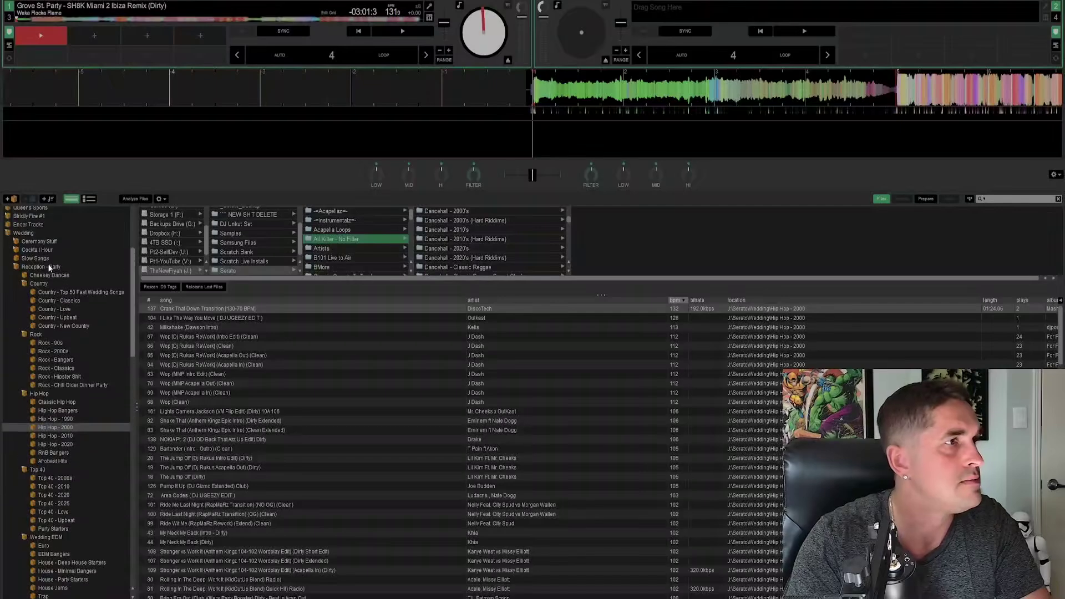
Step: Collapse the Wedding and Dancehall crates and expand the Hip Hop crate under "All Killer - No Filler" to compare with the folders
click(7, 236)
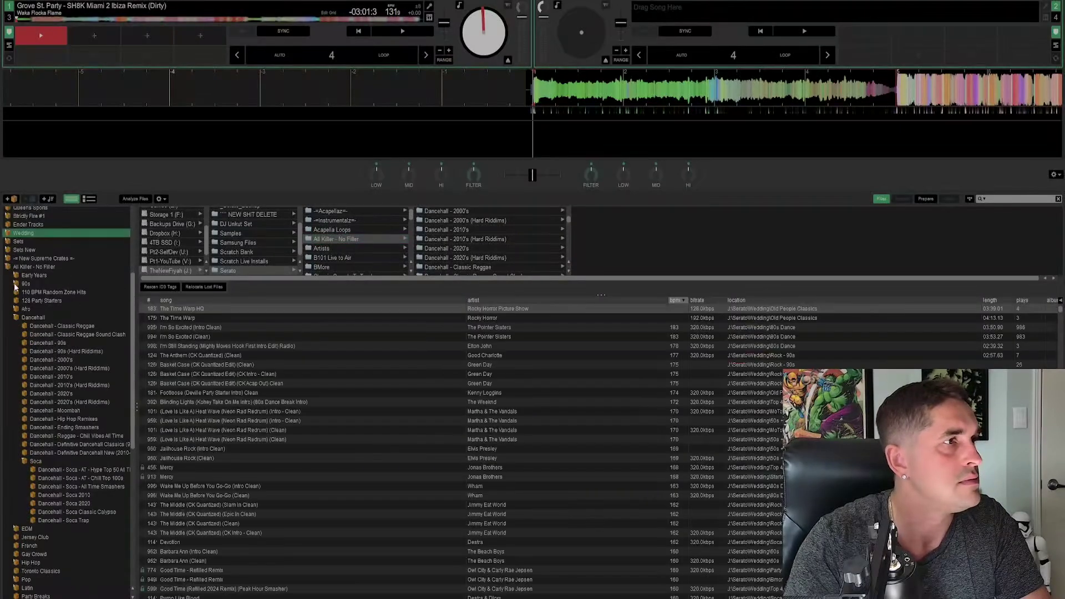
scroll(44, 343, down, 1)
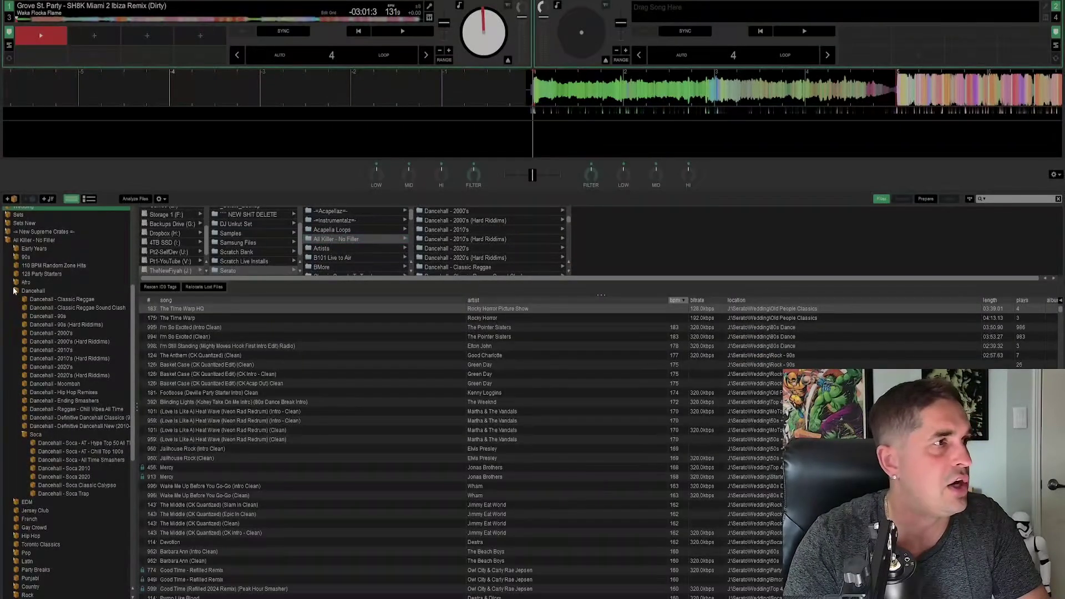
click(15, 290)
click(16, 333)
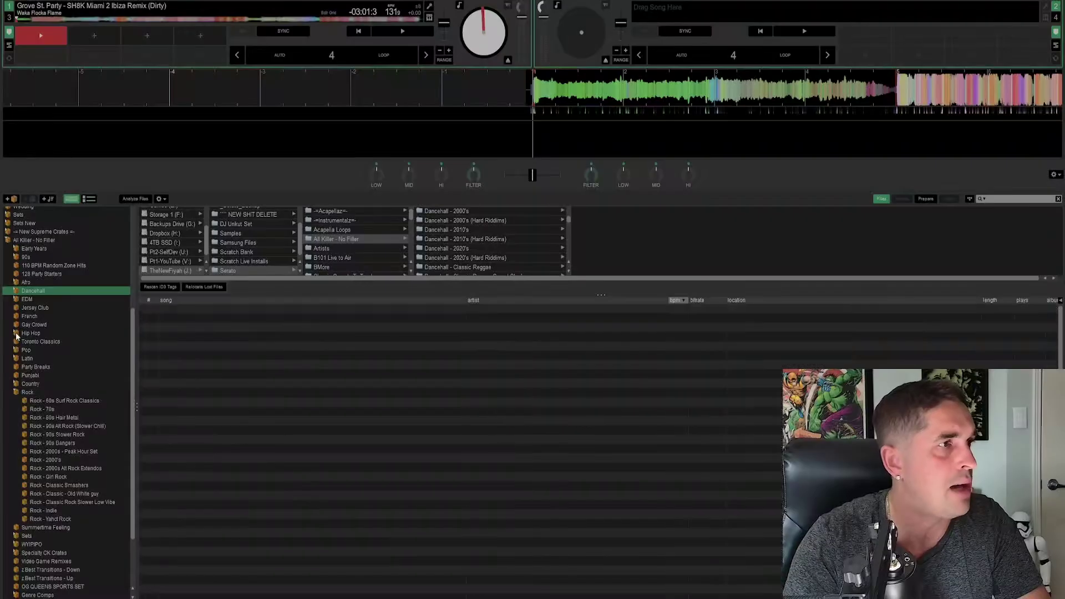
scroll(53, 373, down, 3)
scroll(454, 233, up, 1)
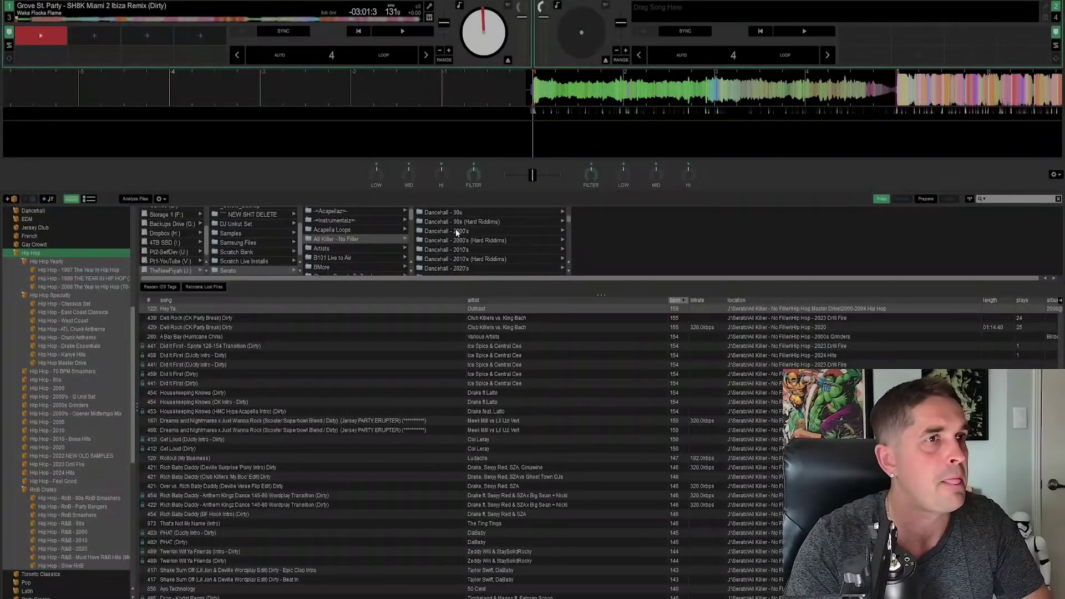
Step: Look through the "All Killer - No Filler" subfolders from the Dancehall and Soca folders down to "Hip Hop - Feel Good"
scroll(455, 229, down, 1)
click(456, 230)
key(Down)
key(Down)
key(Down)
key(Down)
key(Down)
key(Down)
key(Down)
key(Down)
key(Down)
key(Down)
key(Down)
key(Down)
key(Down)
key(Down)
key(Down)
key(Down)
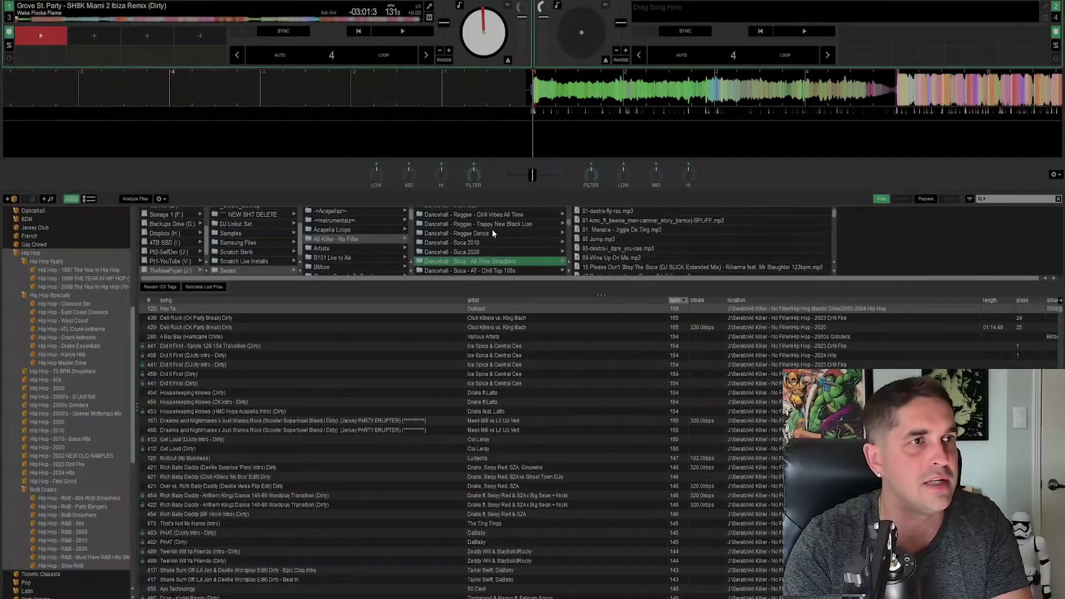
key(Down)
key(Down)
key(Down)
key(Down)
key(Down)
key(Down)
key(Down)
key(Down)
key(Down)
key(Down)
key(Down)
key(Down)
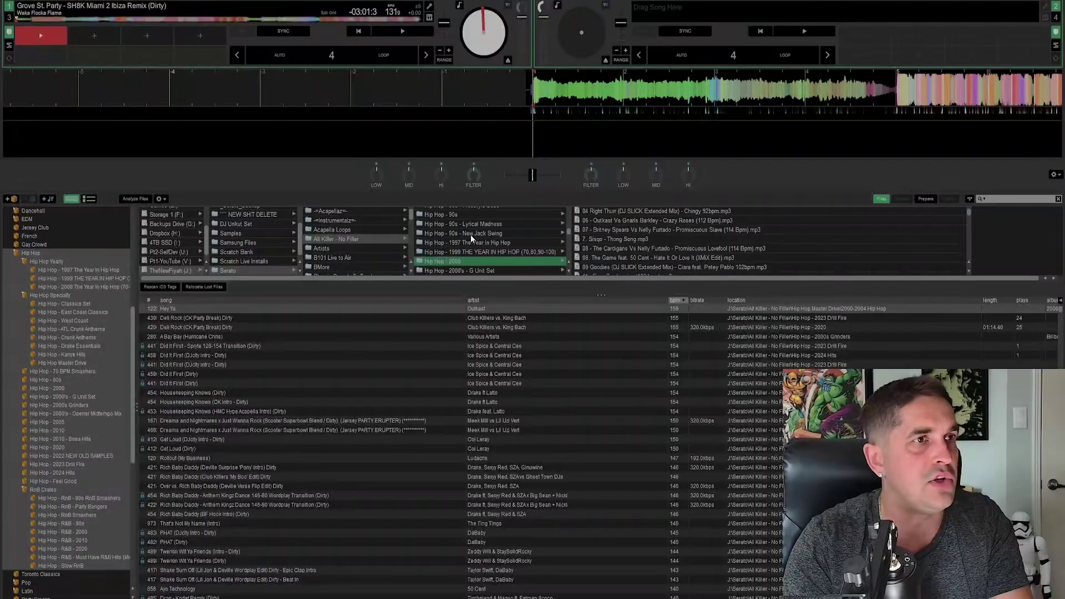
key(Down)
key(Down)
key(Down)
key(Down)
key(Down)
key(Down)
key(Down)
key(Down)
key(Down)
key(Down)
key(Down)
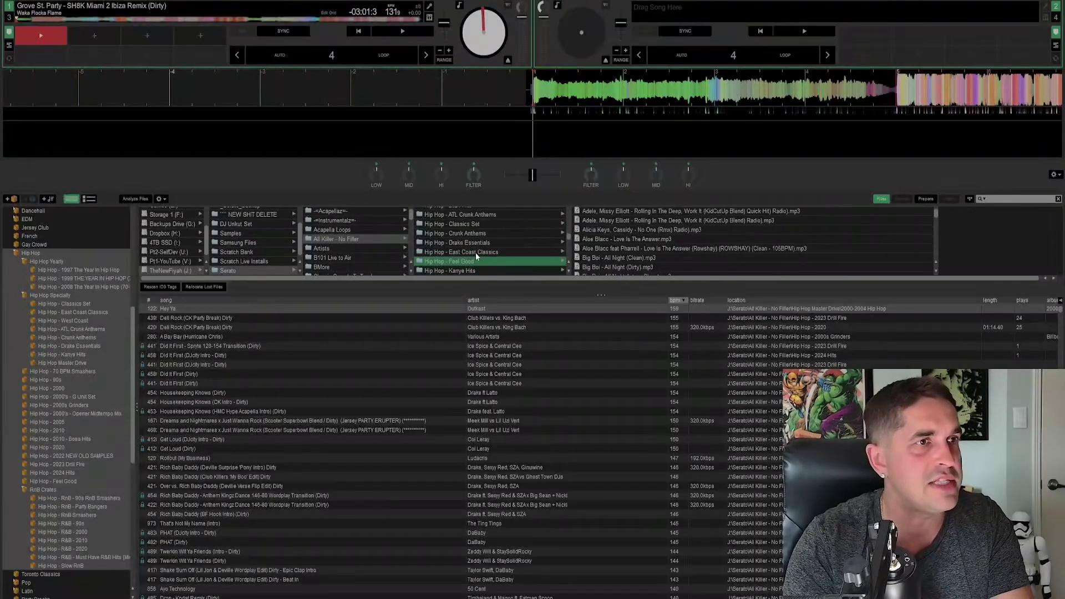
Step: Open the "Hip Hop - 2024 Hits" folder and the crate of the same name to compare their tracks and file locations
scroll(473, 243, up, 3)
click(469, 239)
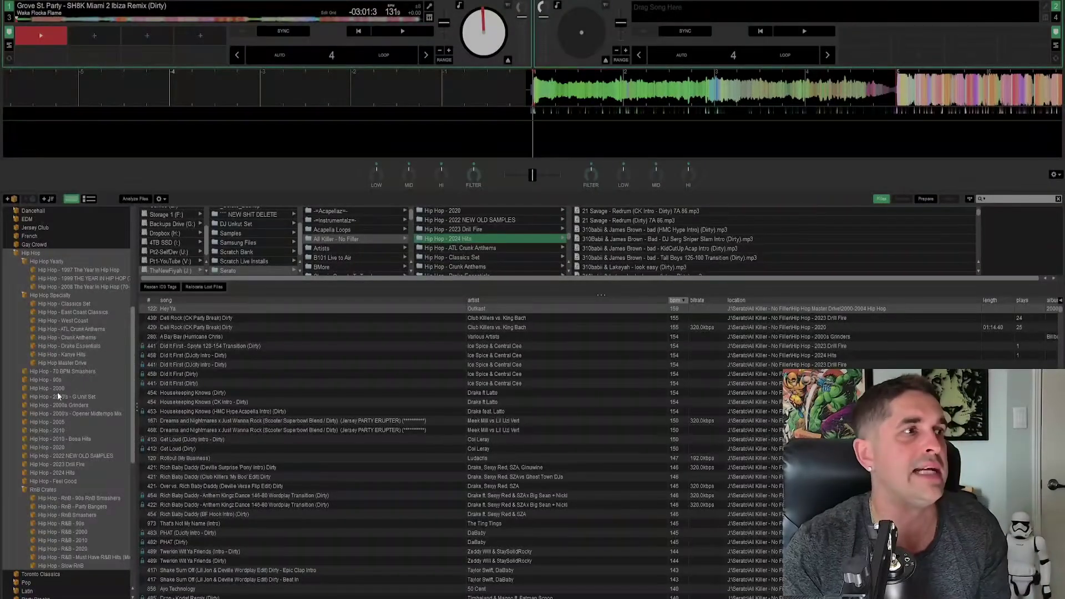
scroll(89, 409, down, 1)
click(68, 460)
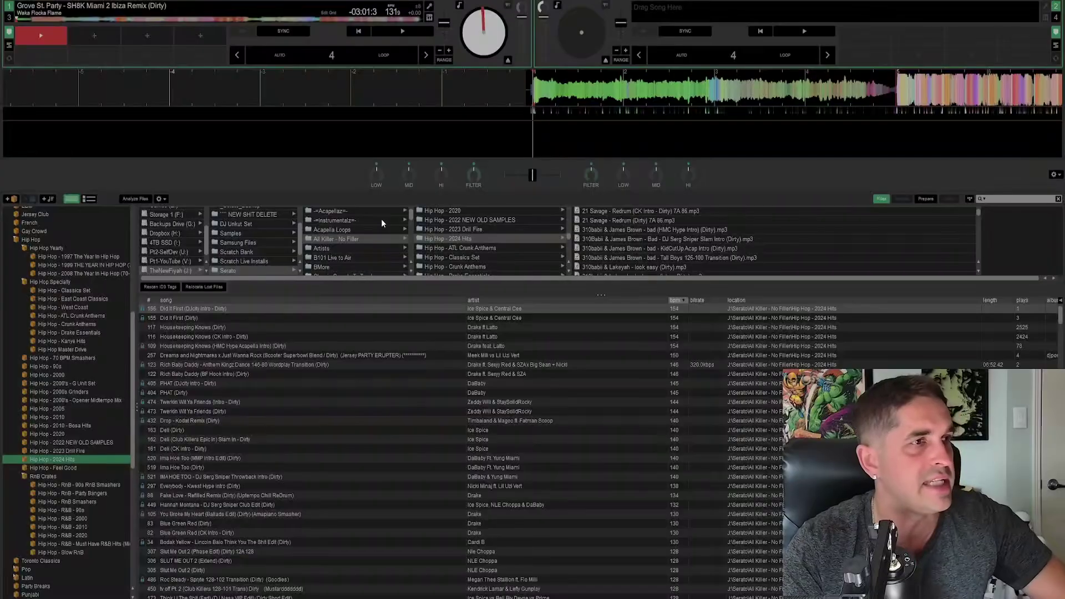
click(472, 239)
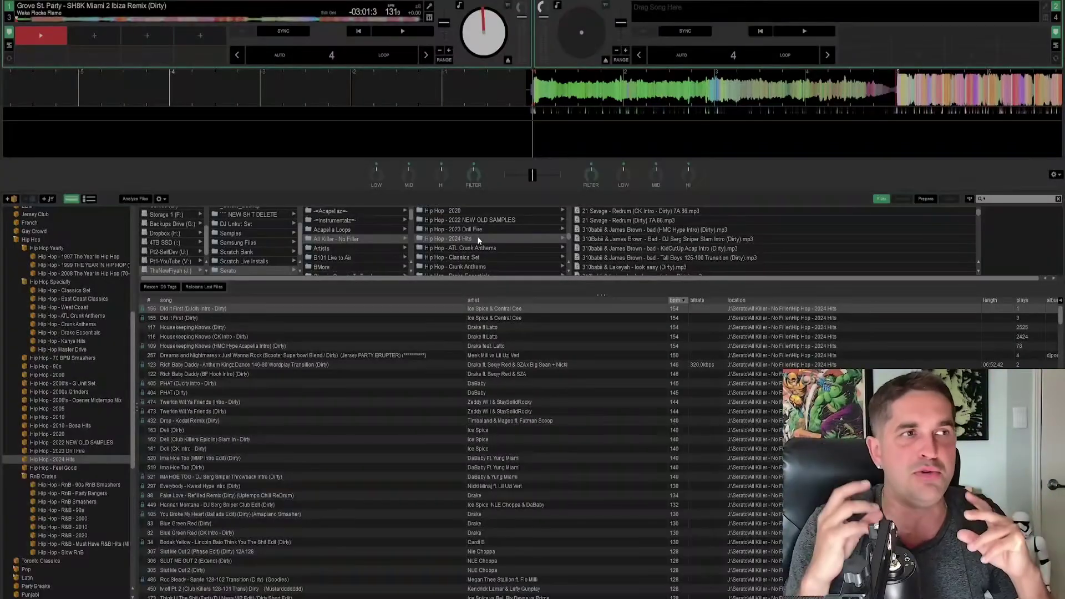
Step: Compare the "Hip Hop - 2020" and "Hip Hop - 2024 Hits" folders, and add the 2024 Hits folder to its matching crate
scroll(486, 254, up, 2)
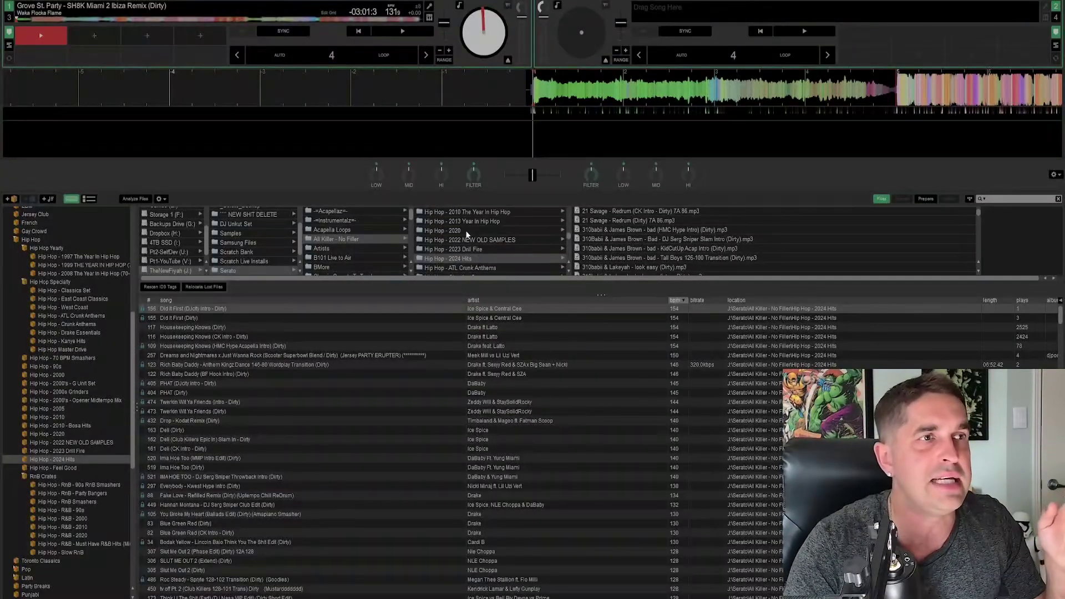
click(465, 231)
click(465, 259)
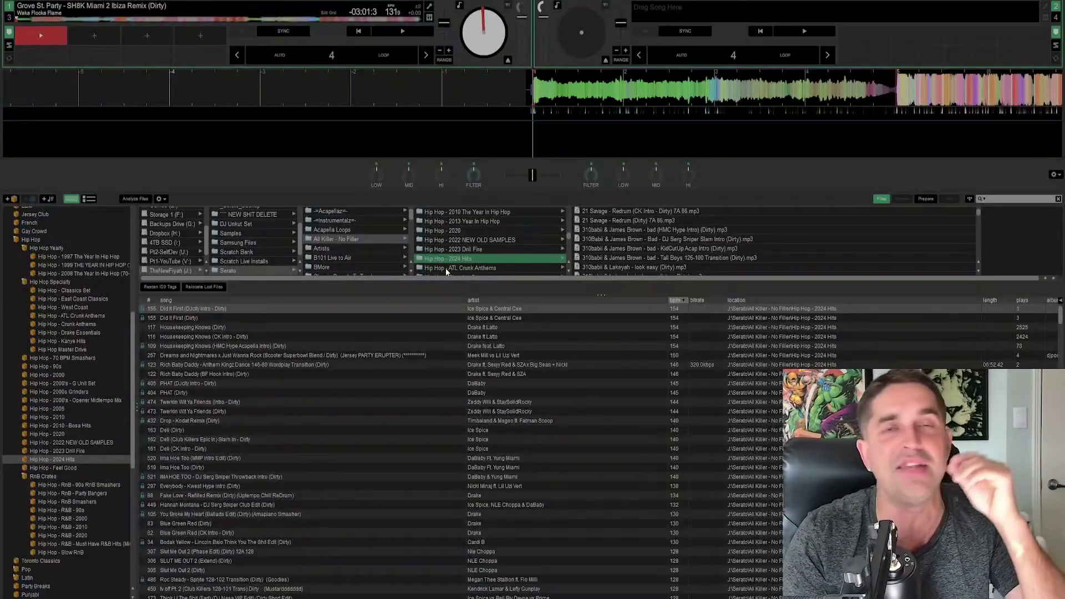
click(458, 232)
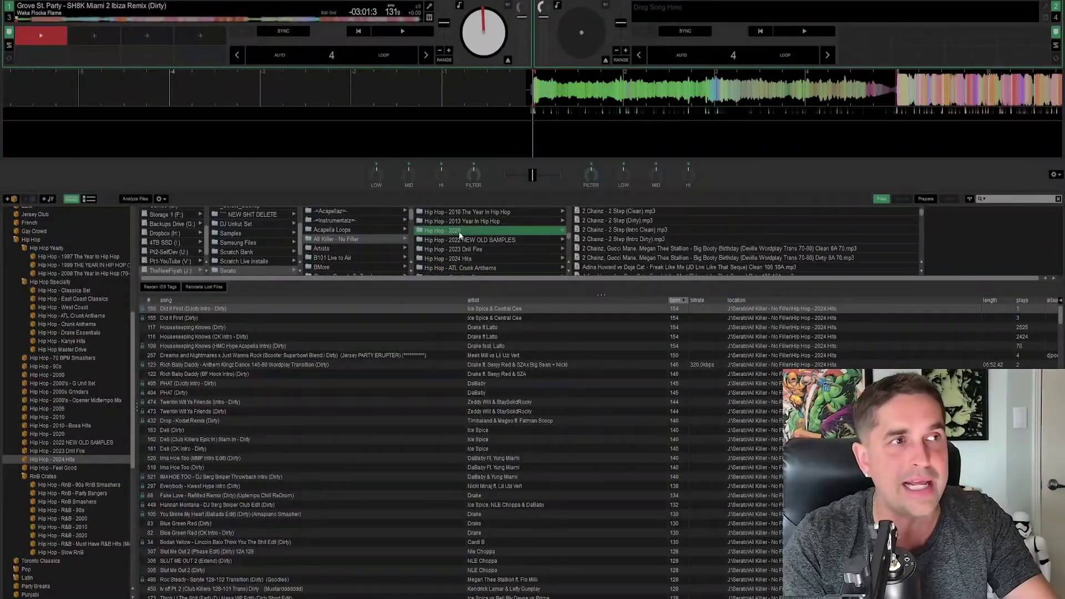
click(466, 259)
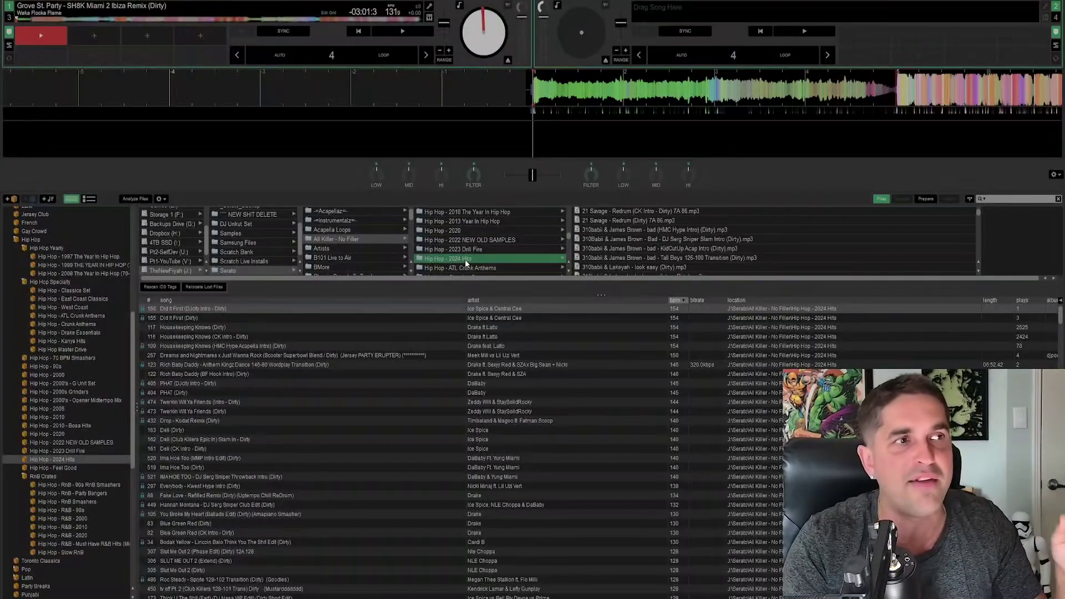
drag(465, 261, 59, 459)
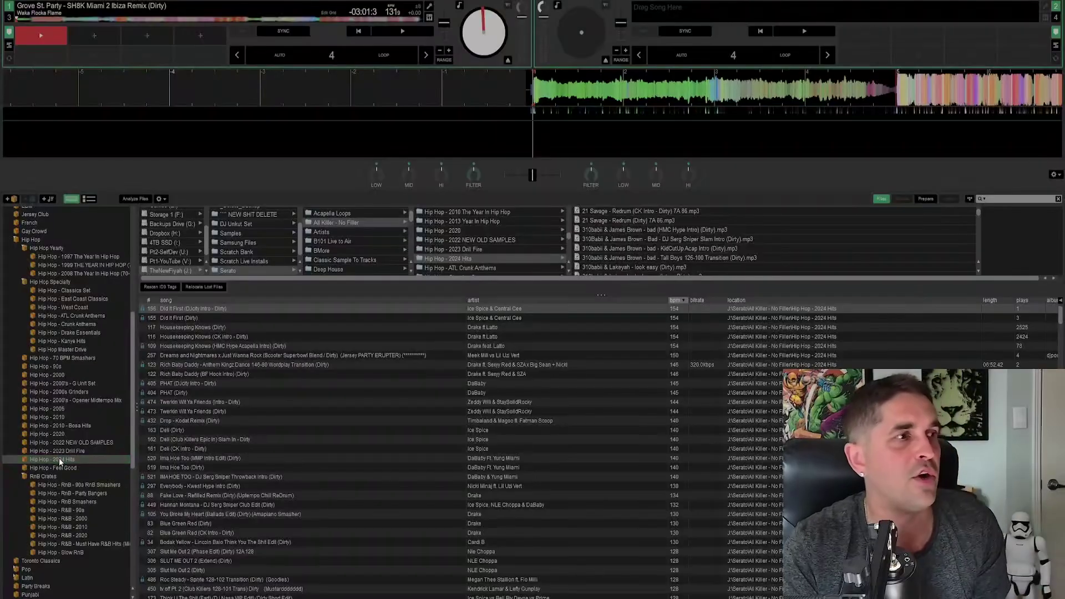
Step: Select the tracks in the "Hip Hop - 2024 Hits" crate from "IMA HOE TOO - DJ Serg Sniper Throwback Intro" through "Street Player - DJ Bizzon Alter Ego Edit"
click(375, 459)
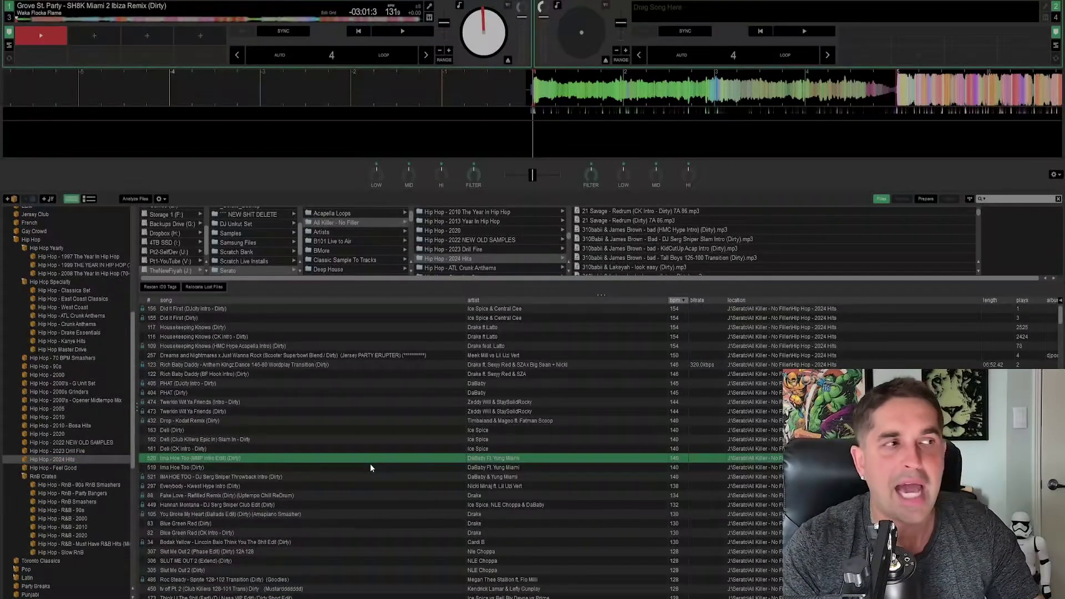
click(408, 475)
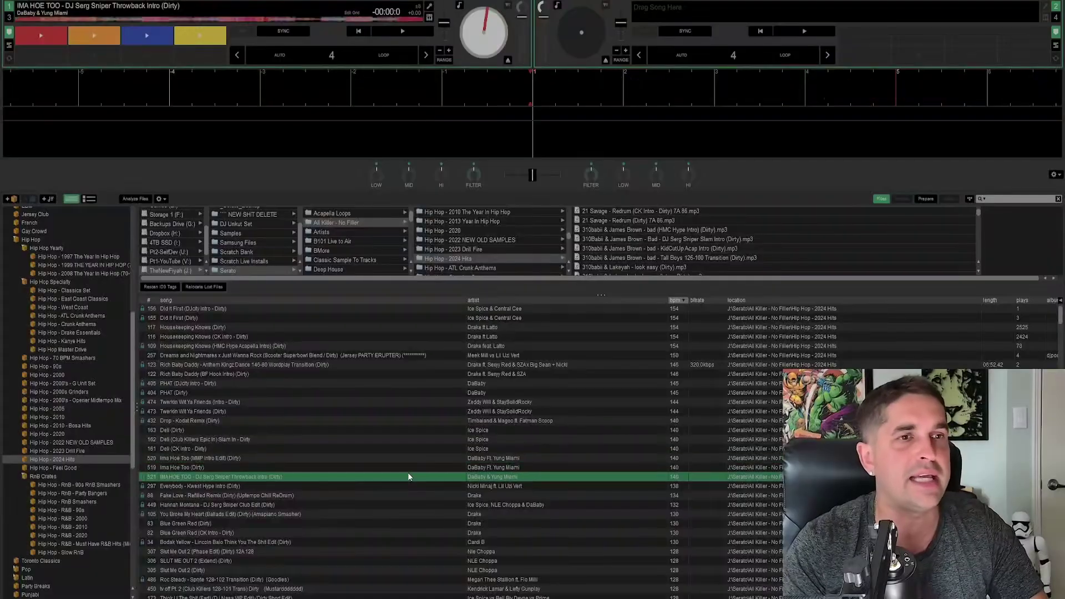
key(shift+Down)
key(shift+Down)
key(shift+Down)
key(shift+Down)
key(shift+Down)
key(shift+Down)
key(shift+Down)
key(shift+Down)
key(shift+Down)
key(shift+Down)
key(shift+Down)
key(shift+Down)
key(shift+Down)
key(shift+Down)
key(shift+Down)
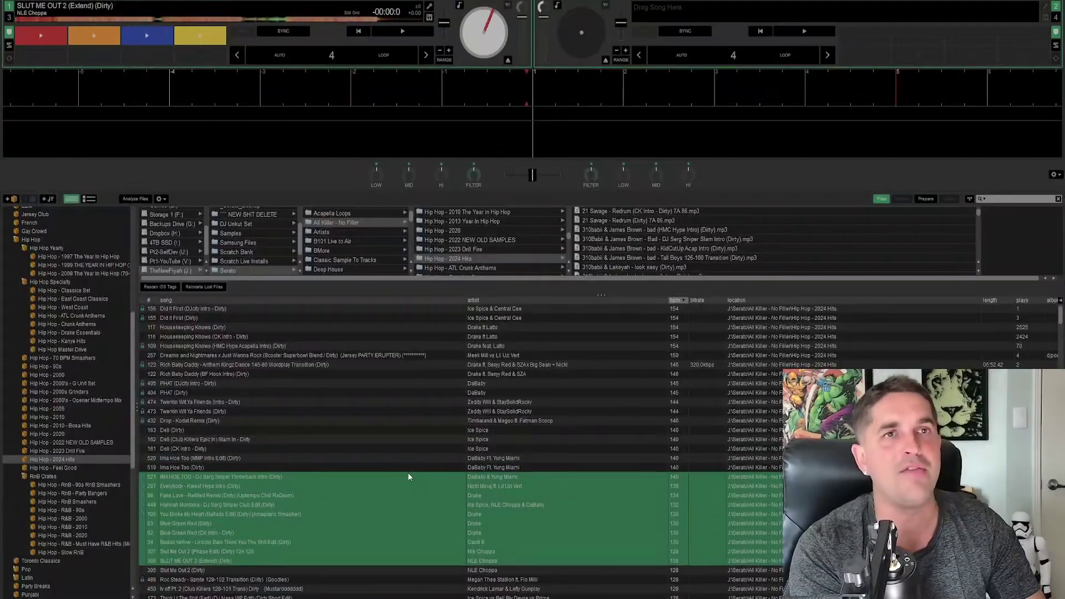
key(shift+Down)
key(shift+Down)
key(shift+Down)
key(shift+Down)
key(shift+Down)
key(shift+Down)
key(shift+Down)
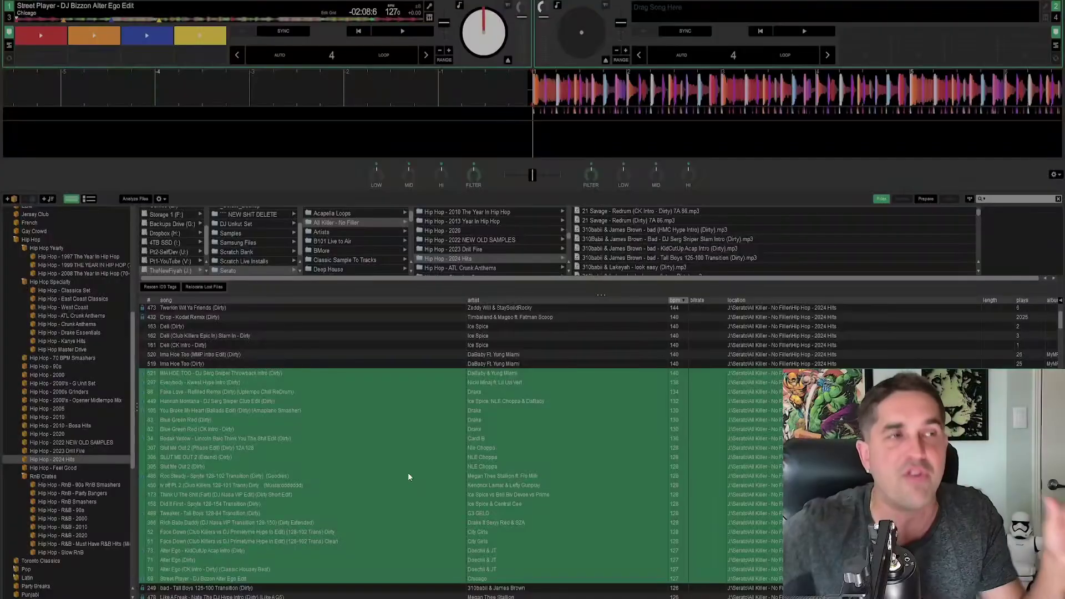
Step: Open the "NEWWW..." crate and select a run of tracks down to "Treasure - Mr. Sherman Remix" to examine their desktop folder location
scroll(51, 315, up, 4)
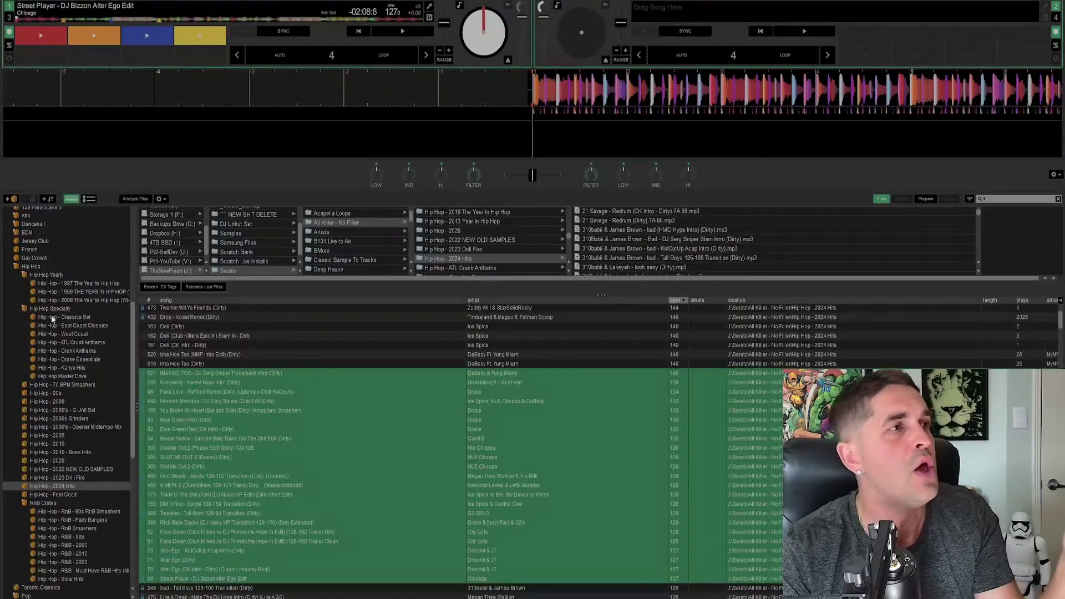
drag(133, 360, 137, 260)
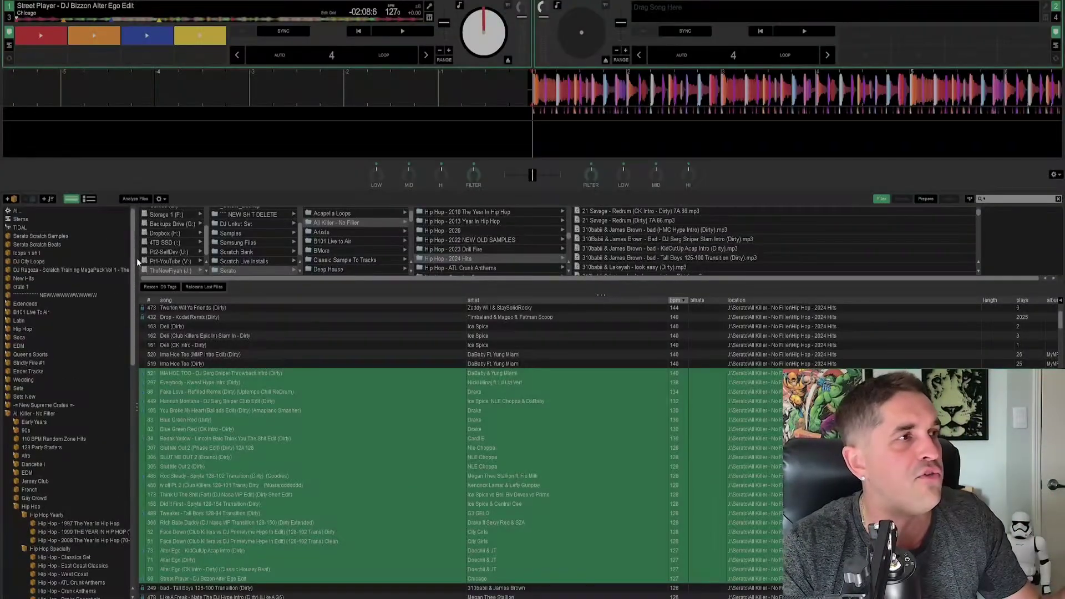
click(52, 295)
key(Up)
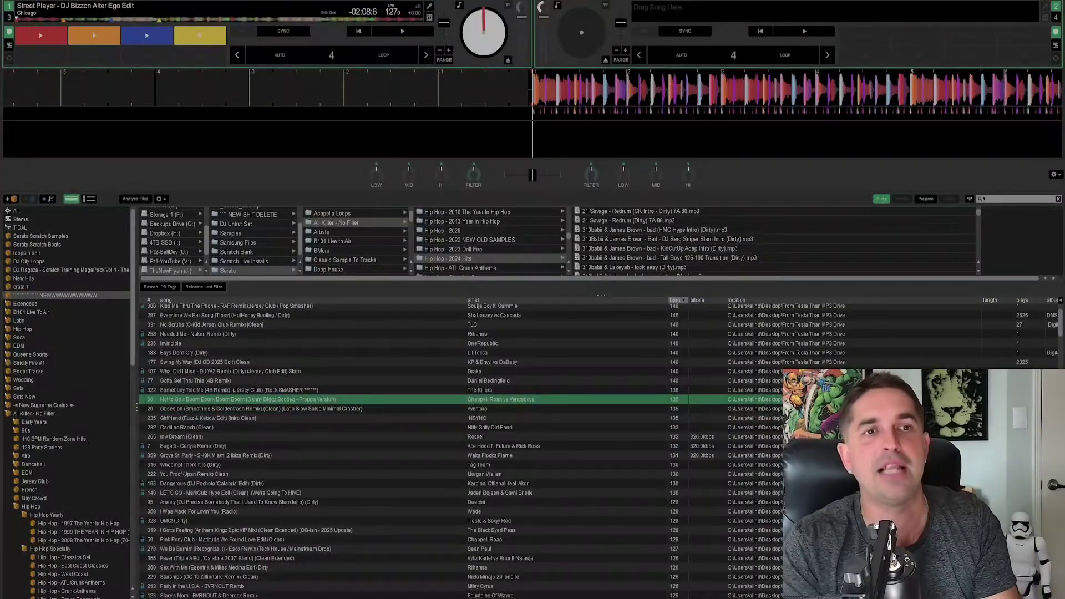
key(shift+Left)
key(shift+Down)
key(shift+Down)
key(shift+Left)
key(shift+Down)
key(shift+Down)
key(shift+Down)
key(shift+Left)
key(shift+Down)
key(shift+Down)
key(shift+Down)
key(shift+Down)
key(shift+Down)
key(shift+Down)
key(shift+Down)
key(shift+Down)
key(shift+Down)
key(shift+Down)
key(shift+Down)
key(shift+Down)
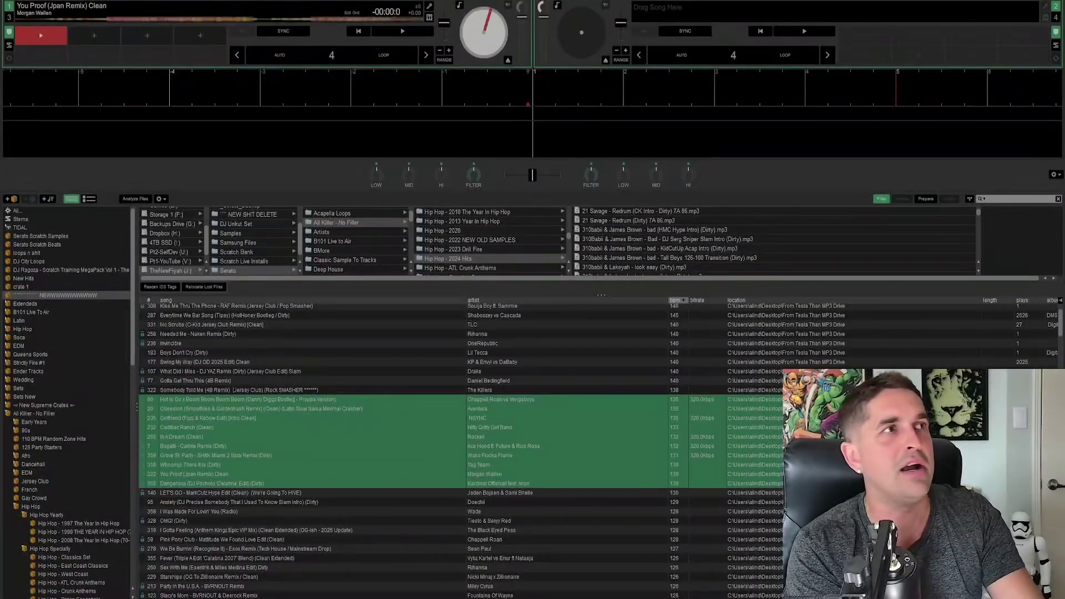
key(shift+Down)
key(shift+Down)
key(shift+Down)
key(shift+Down)
key(shift+Down)
key(shift+Down)
key(shift+Down)
key(shift+Down)
key(shift+Down)
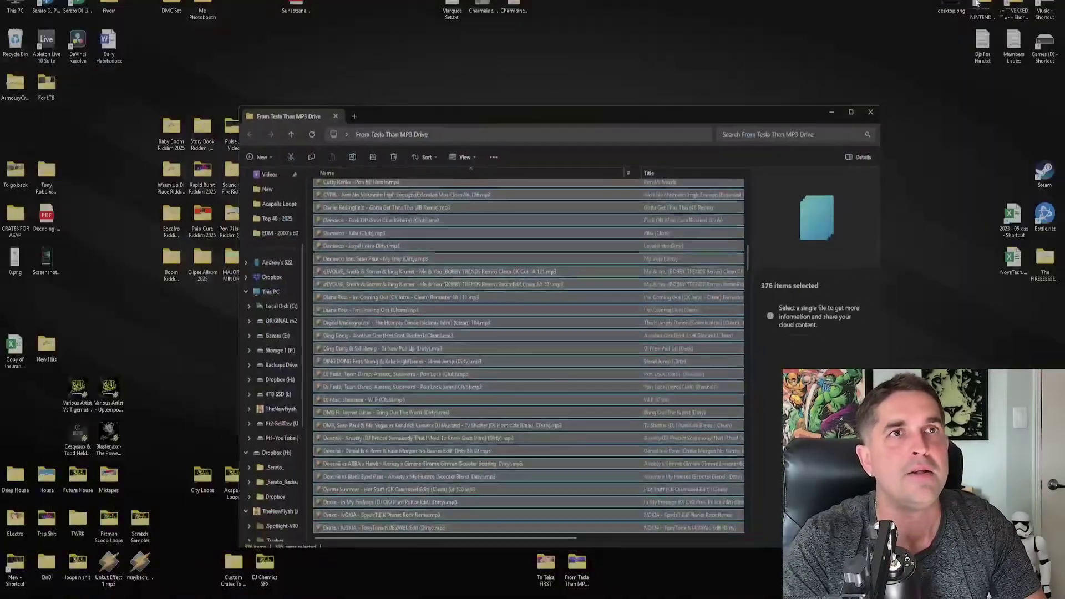
Step: Eject the track loaded on deck 1 and edit the name of the desktop folder "From Tesla Than MP3 Drive"
click(871, 113)
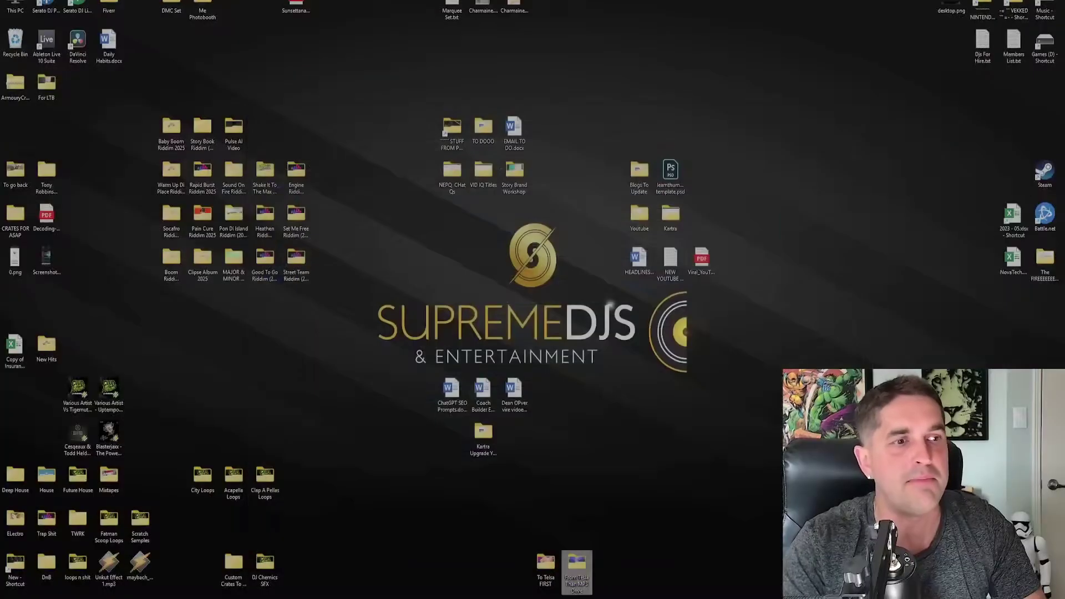
click(577, 585)
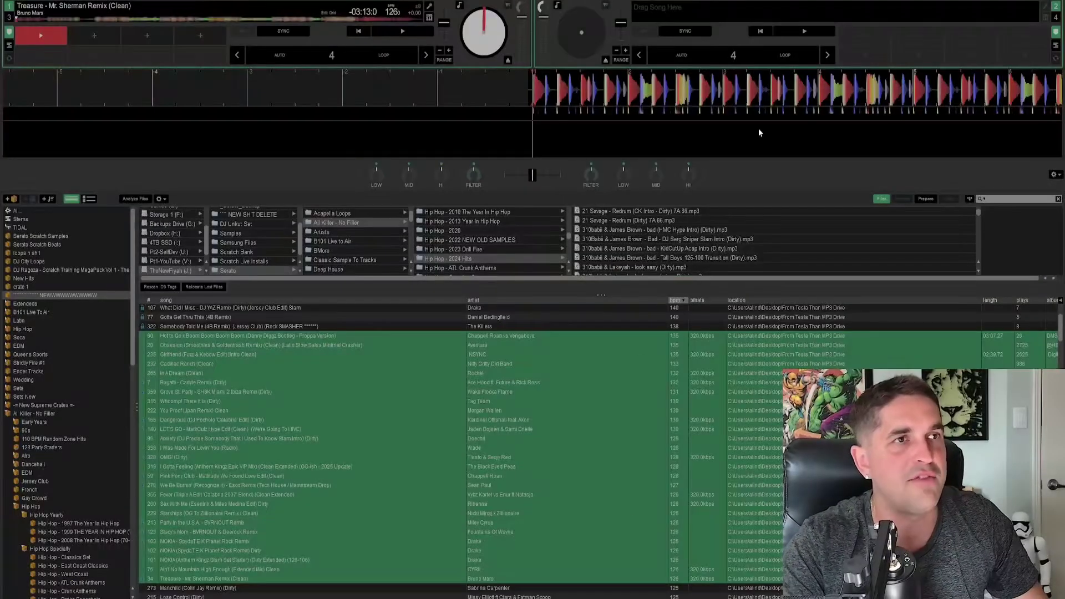
click(508, 61)
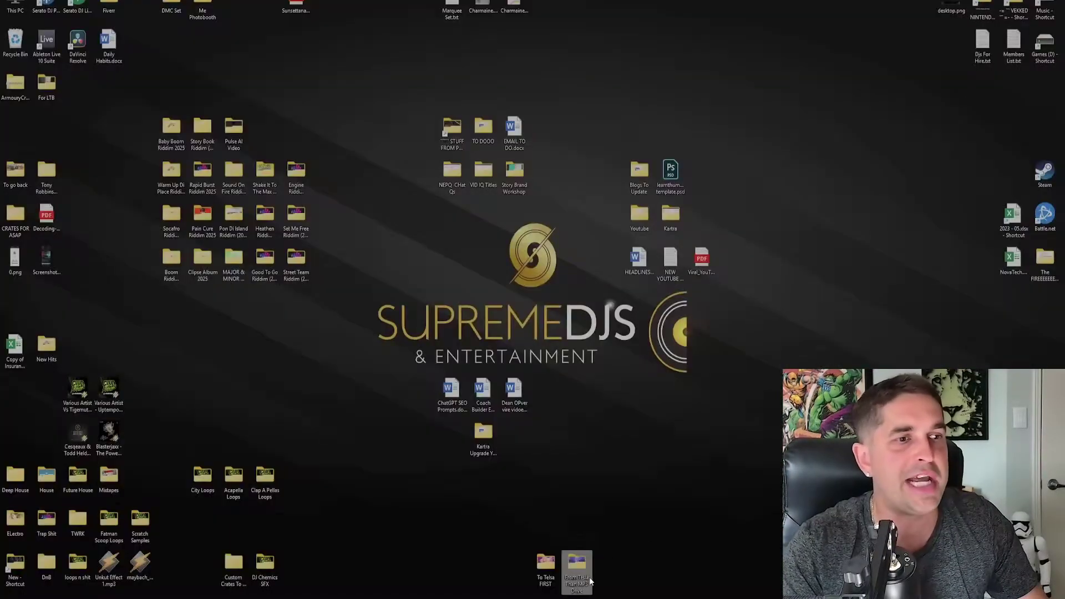
click(589, 581)
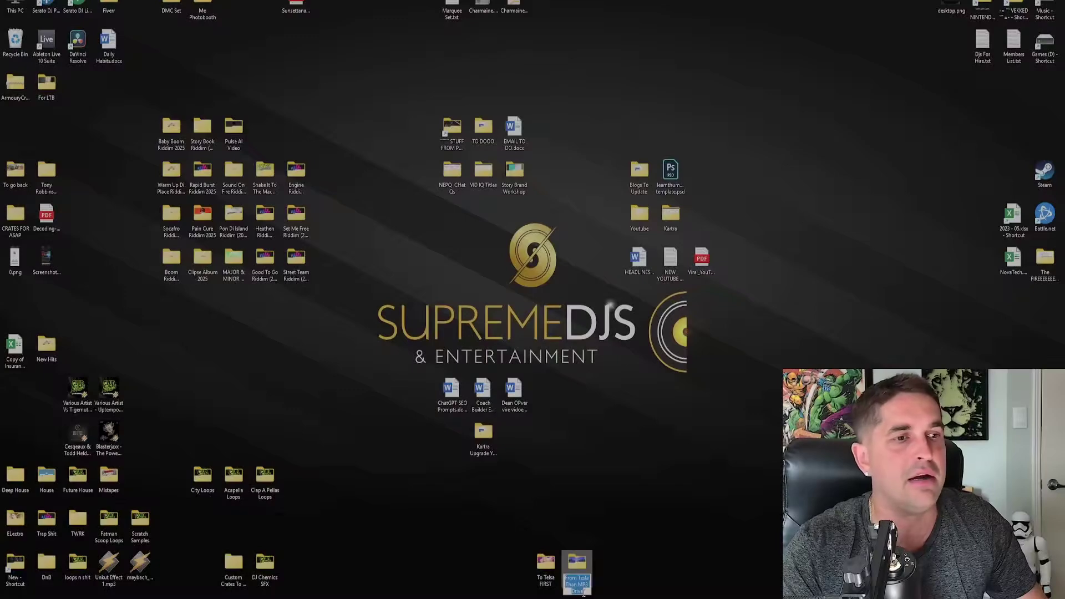
key(Return)
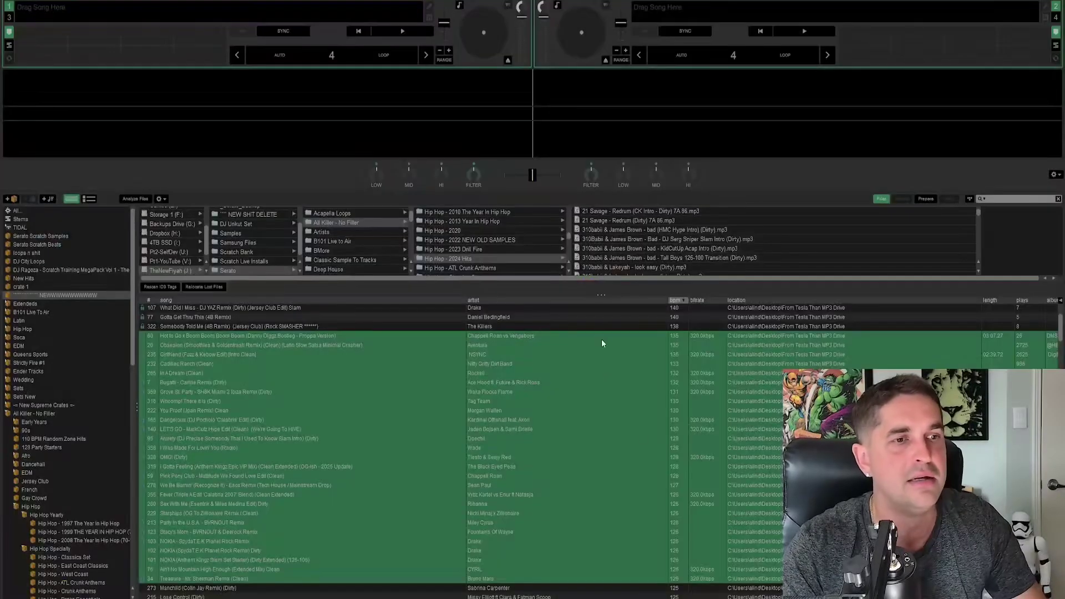
Step: Select the "NEWWW..." crate's tracks from "Bugatti - Carlyle Remix" through "In My Eyes" to check which files Serato can still find
click(587, 383)
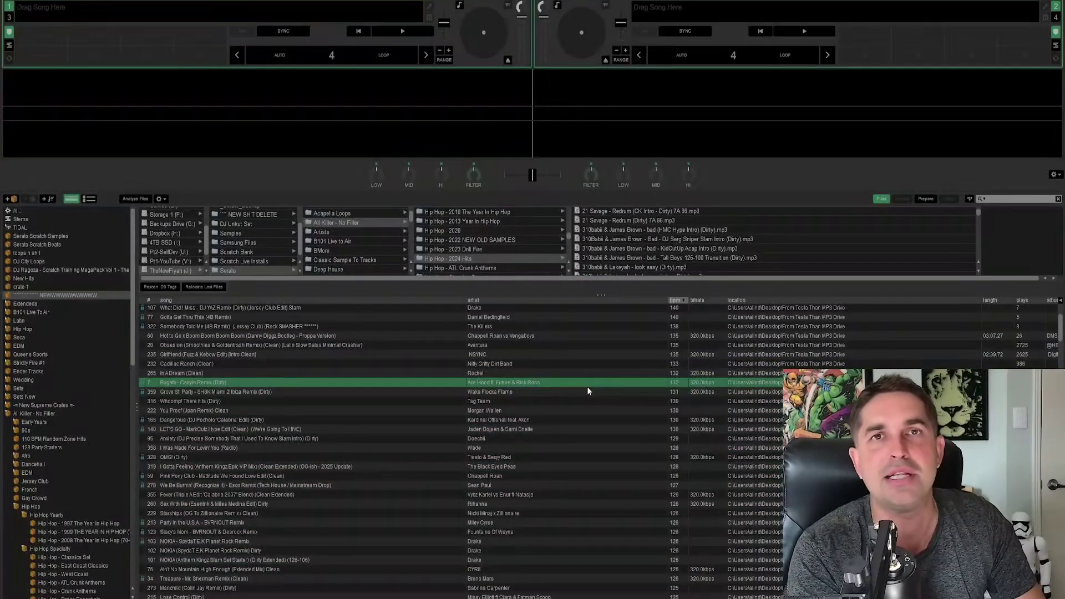
key(shift+Down)
key(shift+Down)
key(shift+Down)
key(shift+Down)
key(shift+Down)
key(shift+Down)
key(shift+Down)
key(shift+Down)
key(shift+Down)
key(shift+Down)
key(shift+Down)
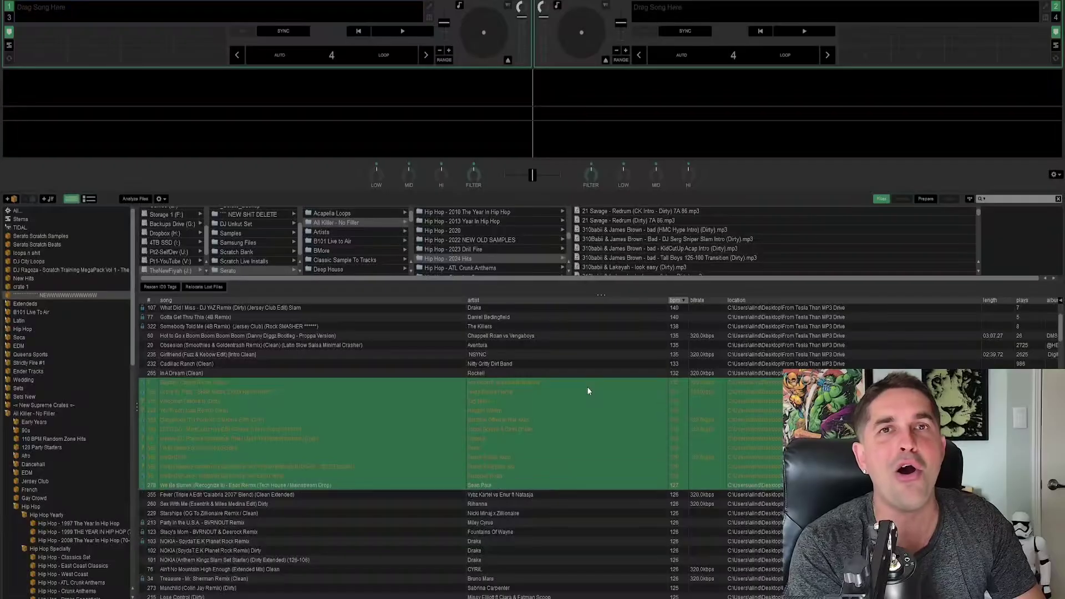
key(shift+Down)
key(shift+Down)
key(shift+Down)
key(shift+Down)
key(shift+Down)
key(shift+Down)
key(shift+Down)
key(shift+Down)
key(shift+Down)
key(shift+Down)
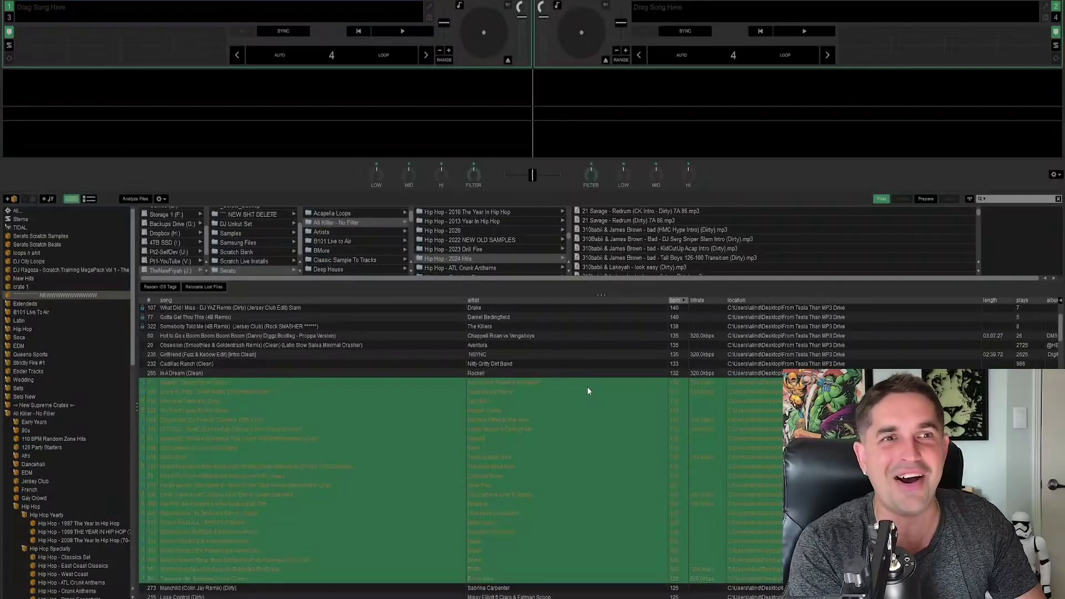
key(shift+Down)
key(shift+Down)
key(shift+Down)
key(shift+Down)
key(shift+Down)
key(shift+Down)
key(shift+Down)
key(shift+Down)
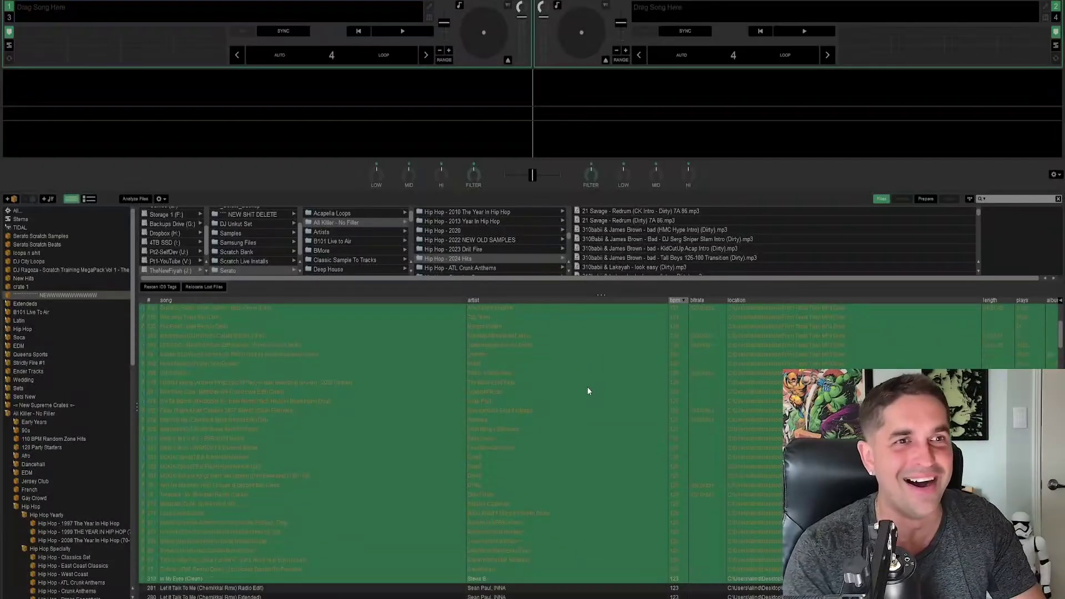
Step: Move the "From Tesla Than MP3 Drive" folder beside "To Telsa FIRST" on the desktop and recheck the affected tracks in Serato's "NEWWW..." crate
key(super+d)
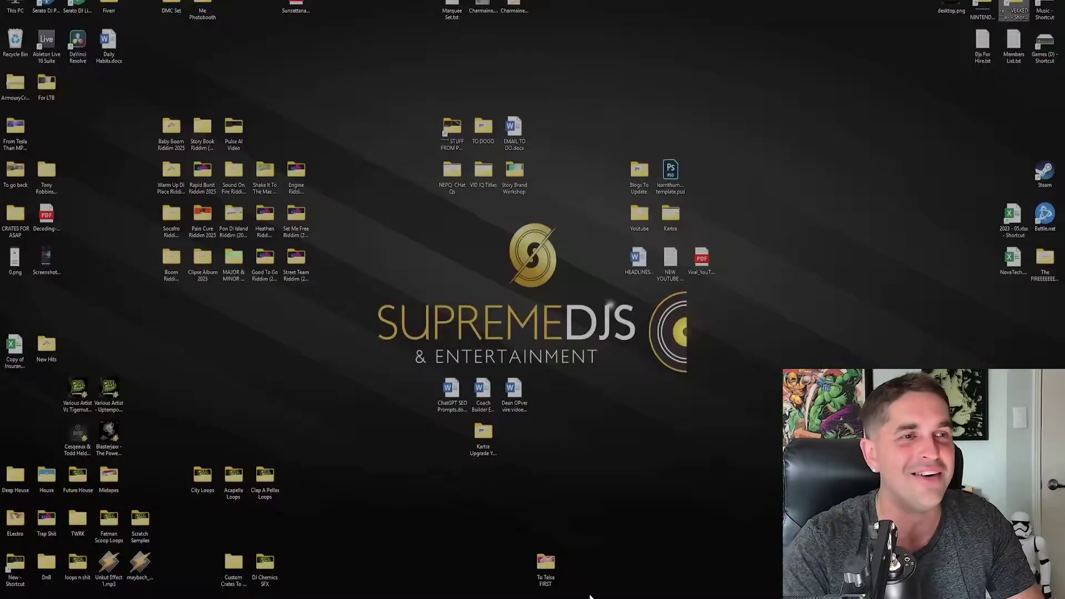
click(551, 572)
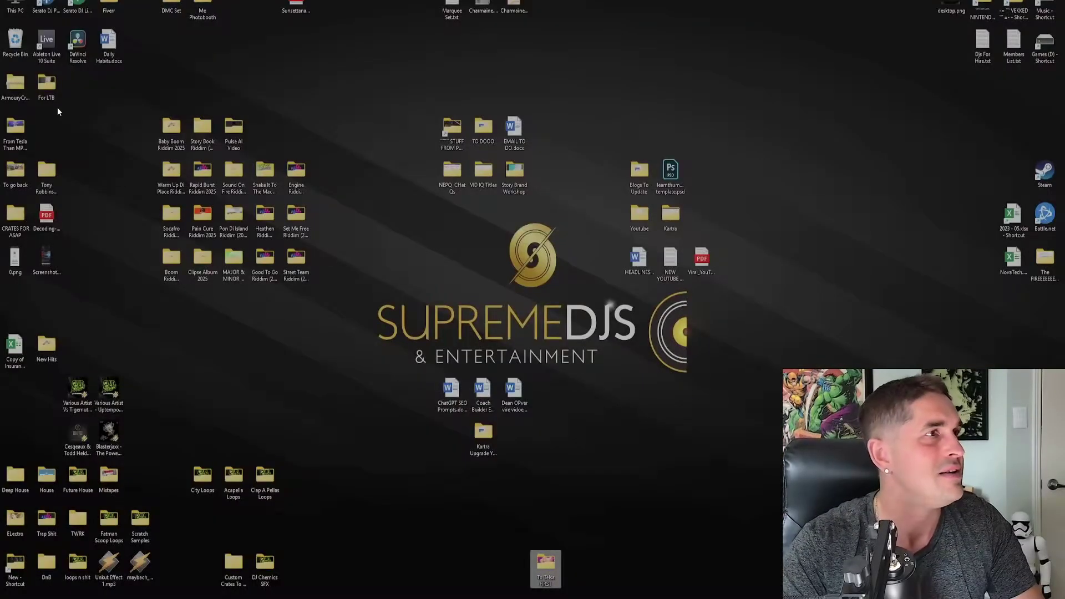
drag(14, 130, 574, 587)
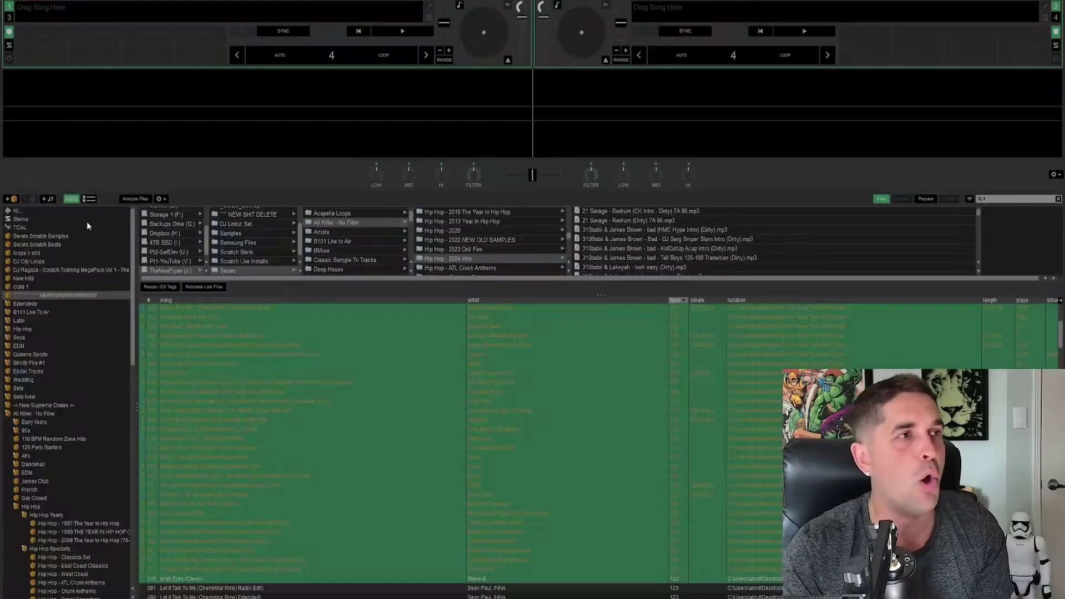
click(264, 364)
click(271, 570)
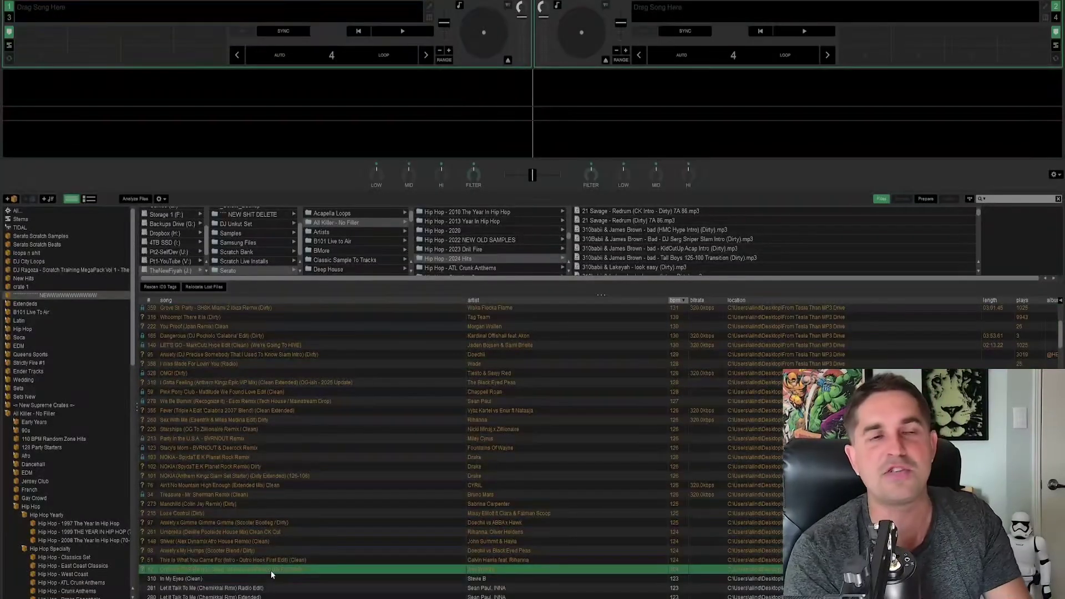
Step: Load the crate's missing tracks onto deck 1 one after another, selecting upward past "In A Dream (Clean)", to check whether Serato finds their files
key(shift+Left)
key(shift+Up)
key(shift+Up)
key(shift+Up)
key(shift+Up)
key(shift+Up)
key(shift+Up)
key(shift+Up)
key(shift+Up)
key(shift+Up)
key(shift+Up)
key(shift+Up)
key(shift+Up)
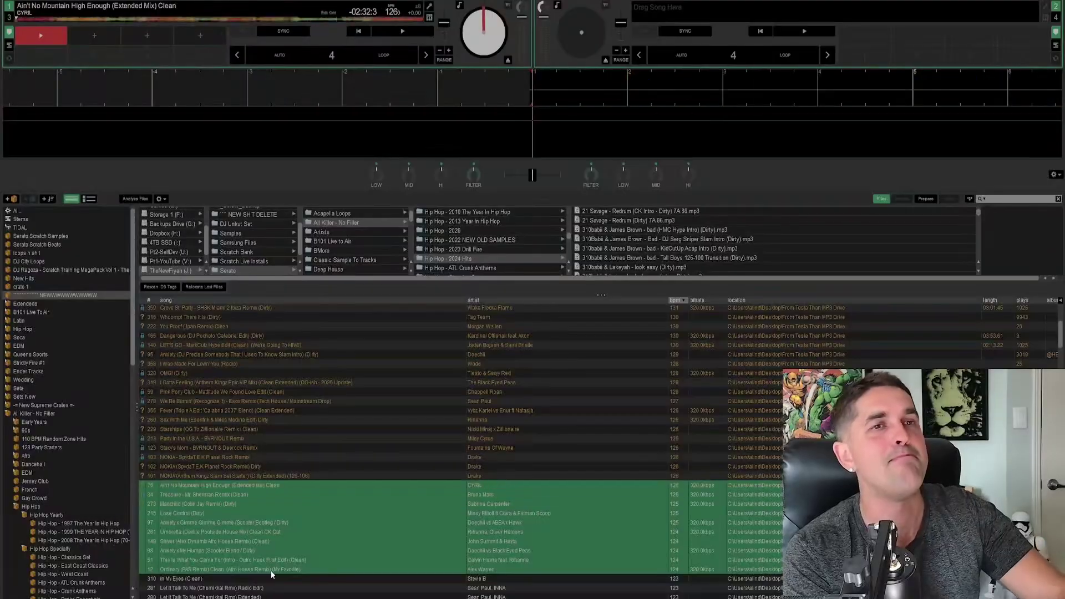
key(shift+Up)
key(shift+Up)
key(shift+Up)
key(shift+Up)
key(shift+Up)
key(shift+Up)
key(shift+Up)
key(shift+Up)
key(shift+Up)
key(shift+Up)
key(shift+Up)
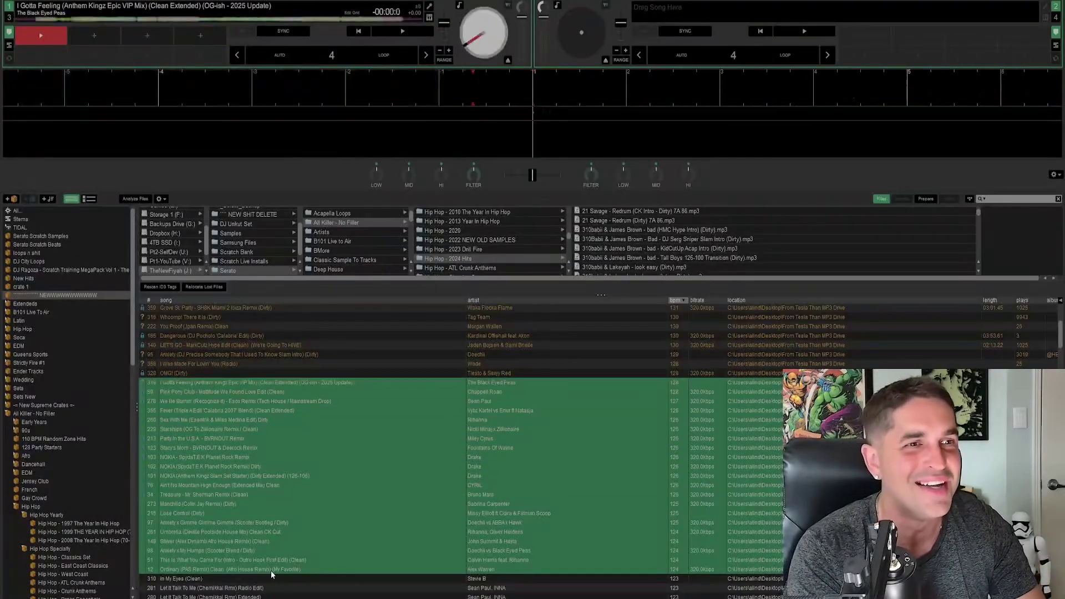
key(shift+Up)
key(shift+Up)
key(shift+Up)
key(shift+Up)
key(shift+Up)
key(shift+Up)
key(shift+Up)
key(shift+Up)
key(shift+Up)
key(shift+Up)
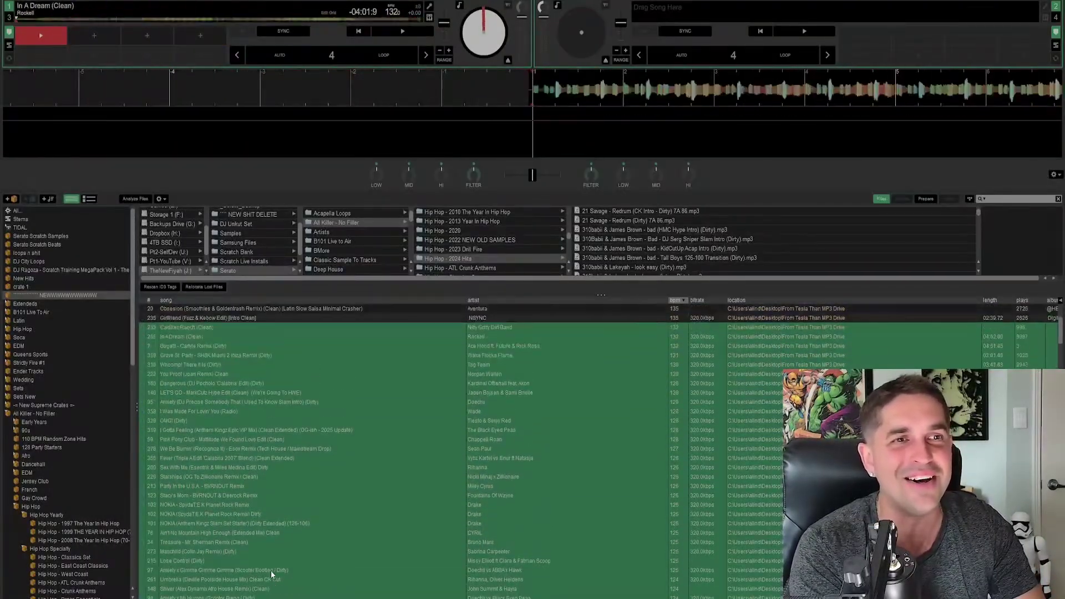